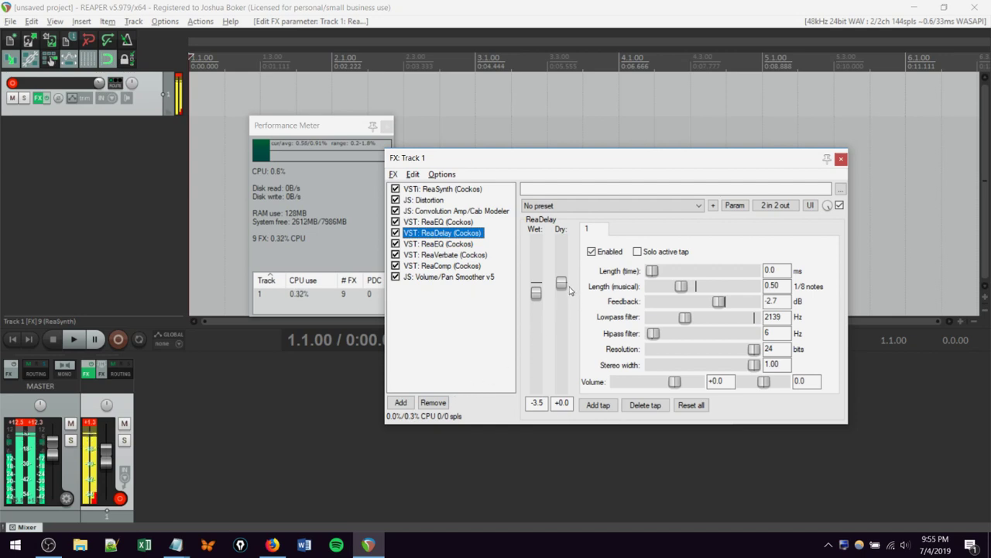
Set ReaVerbate's wet level to about -7.2 dB and its dampening to 5.
click(481, 254)
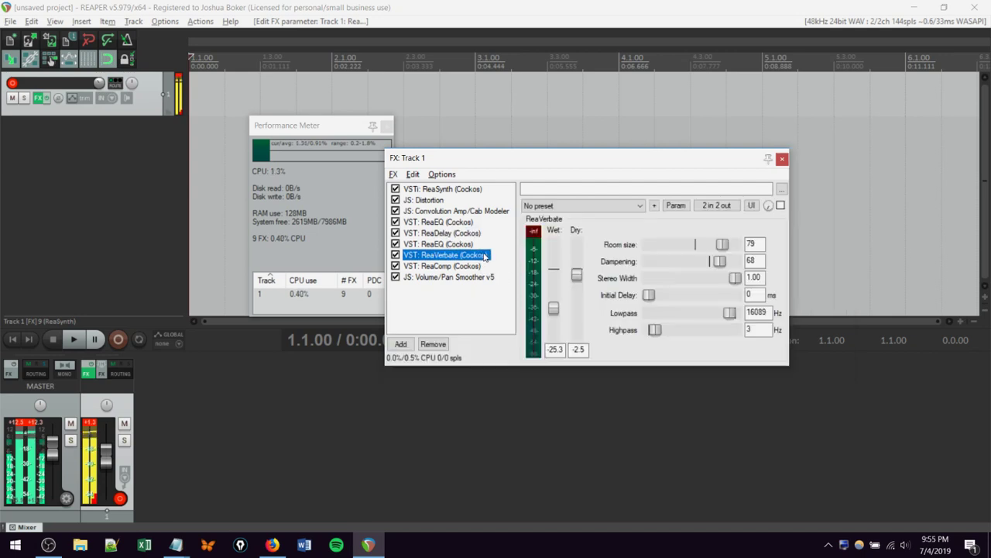
drag(554, 309, 565, 294)
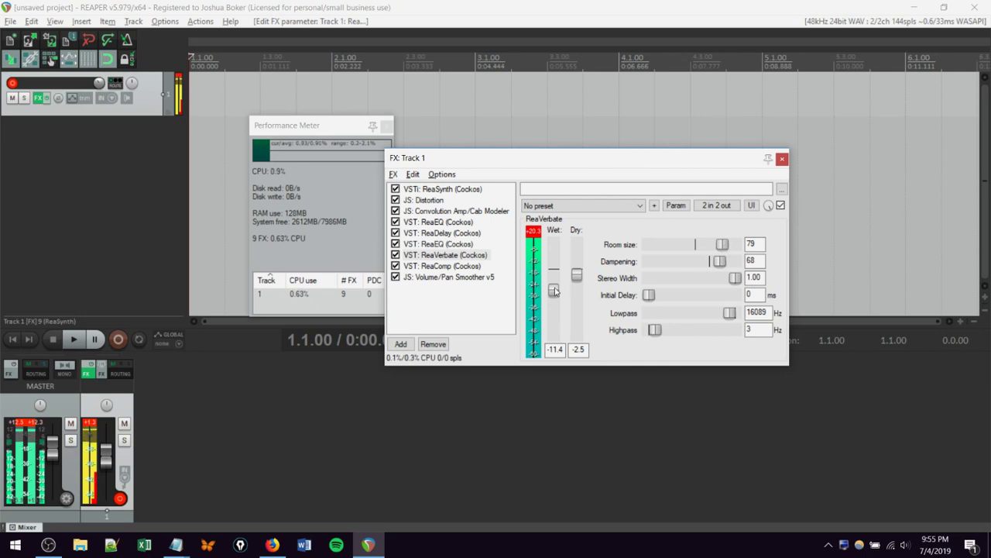
drag(553, 291, 554, 284)
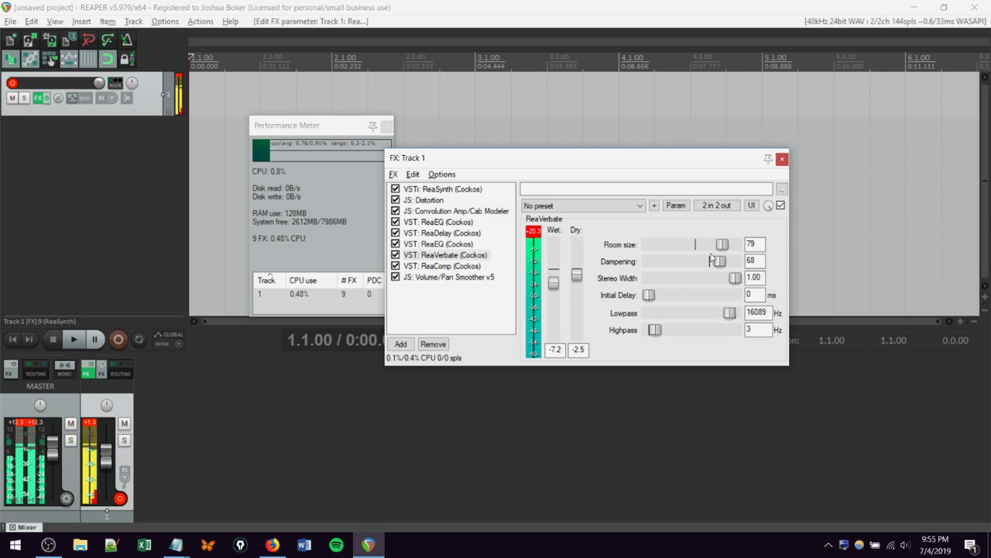
drag(719, 263, 664, 274)
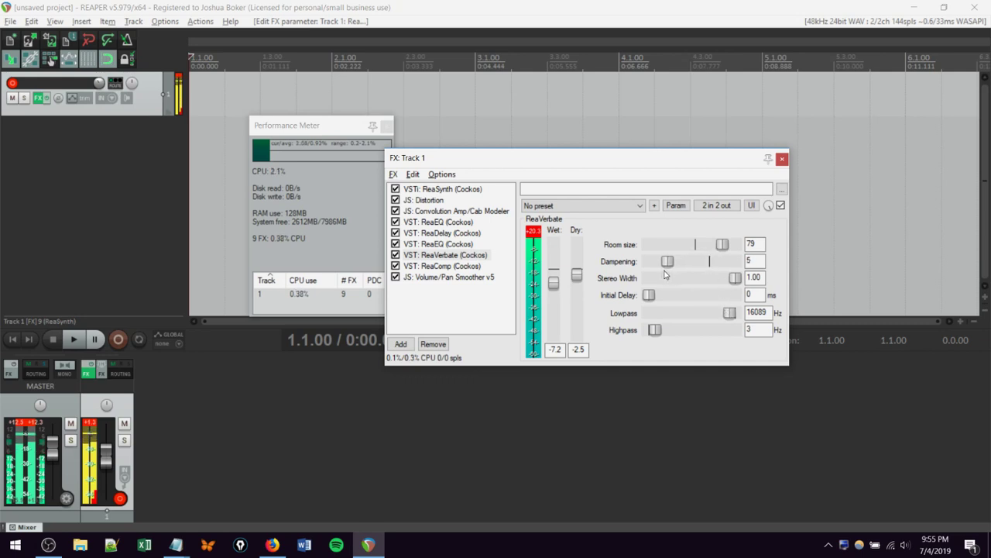
Set the JS Distortion effect's gain to 2.0 dB and its hardness to 7.0.
click(428, 201)
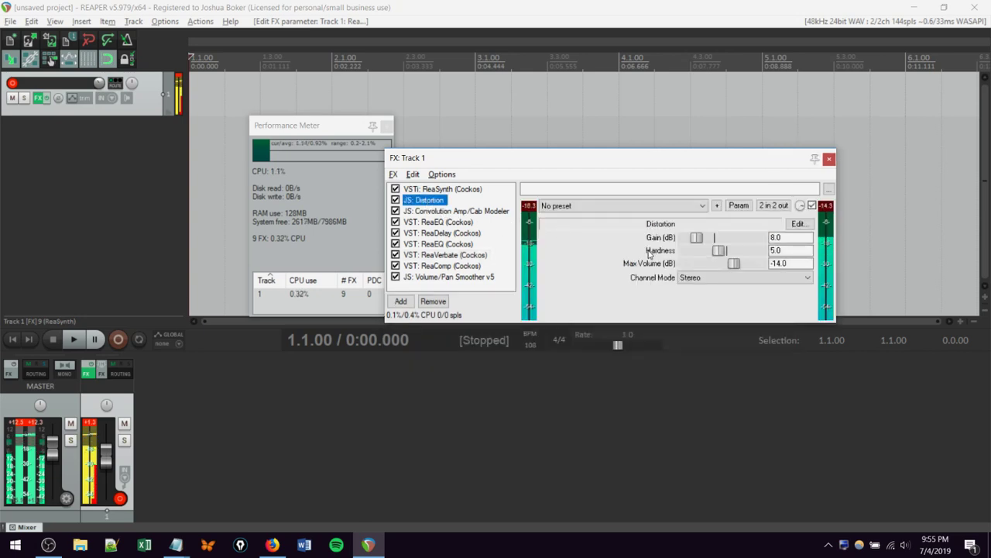
drag(696, 237, 735, 252)
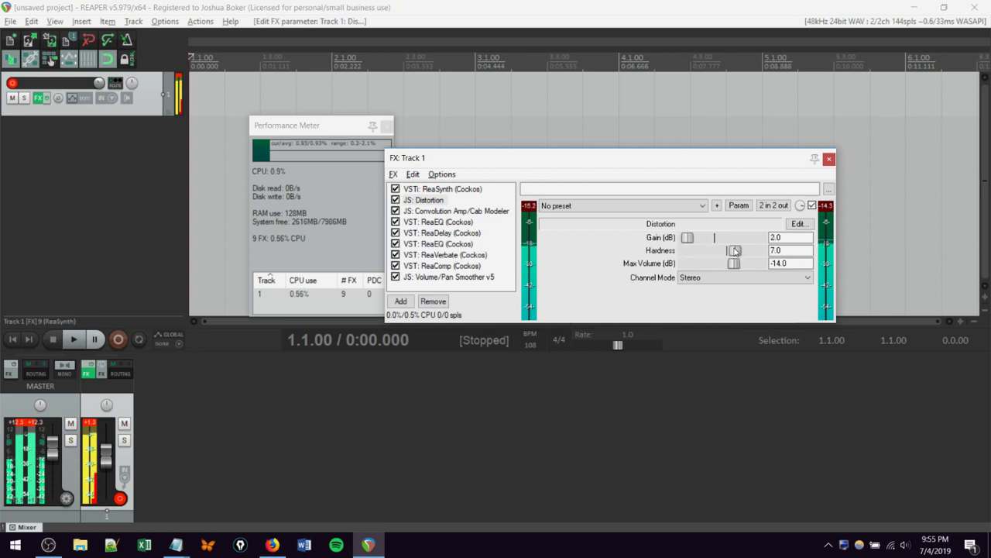
Adjust ReaSynth to a 23 ms decay, 0.90 sawtooth mix, 0.47 pulse width and -0.99 dB volume.
click(460, 189)
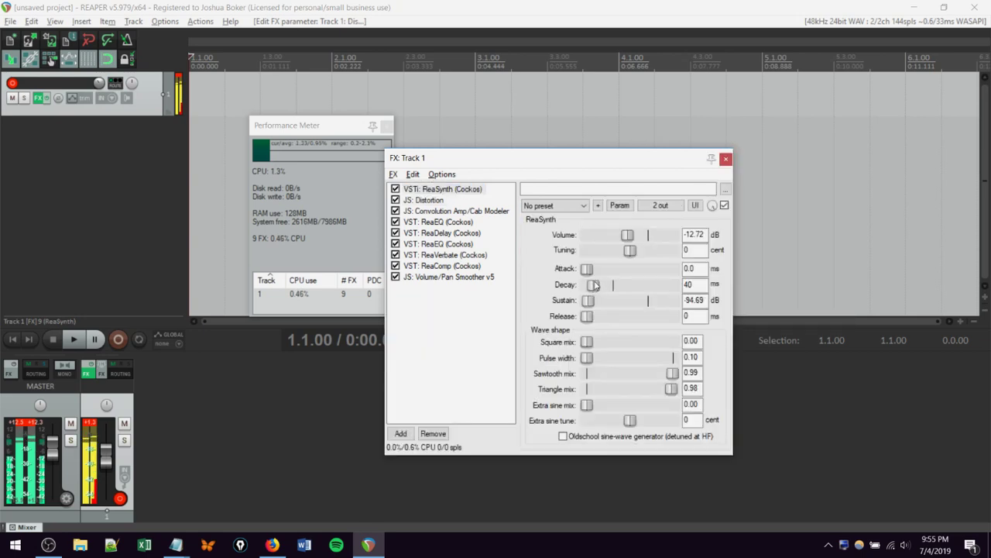
drag(593, 285, 604, 285)
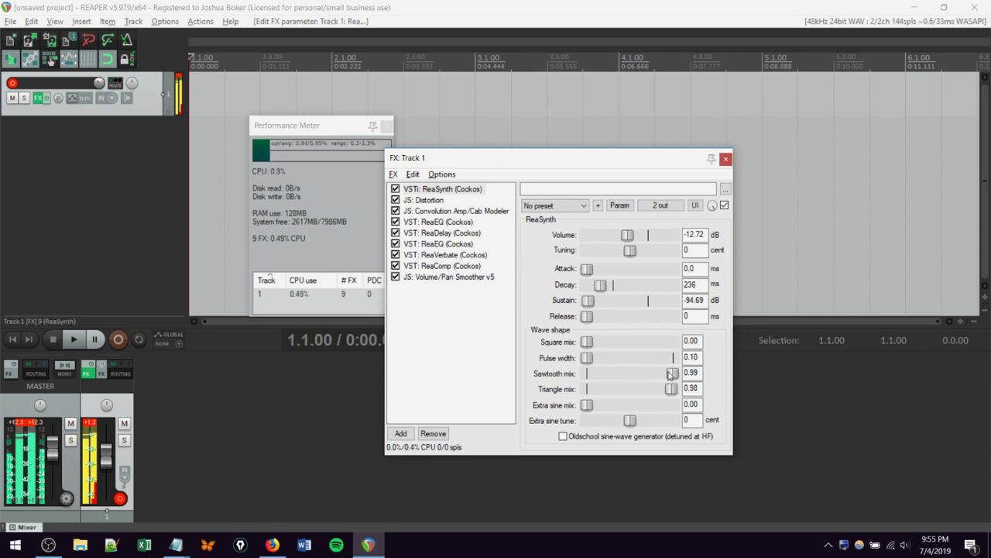
mouse_move(670, 373)
mouse_down()
mouse_move(649, 374)
mouse_move(663, 374)
mouse_up()
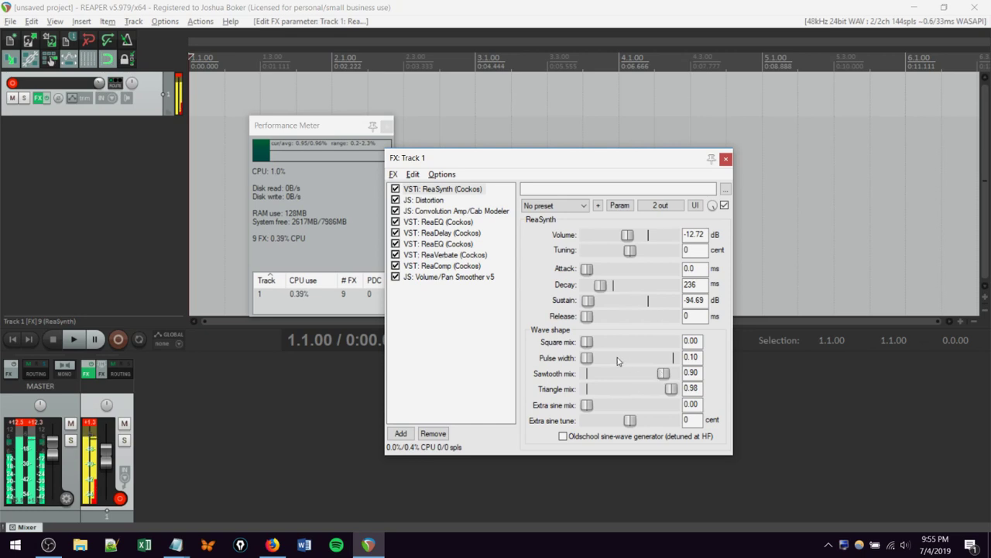
drag(588, 357, 672, 345)
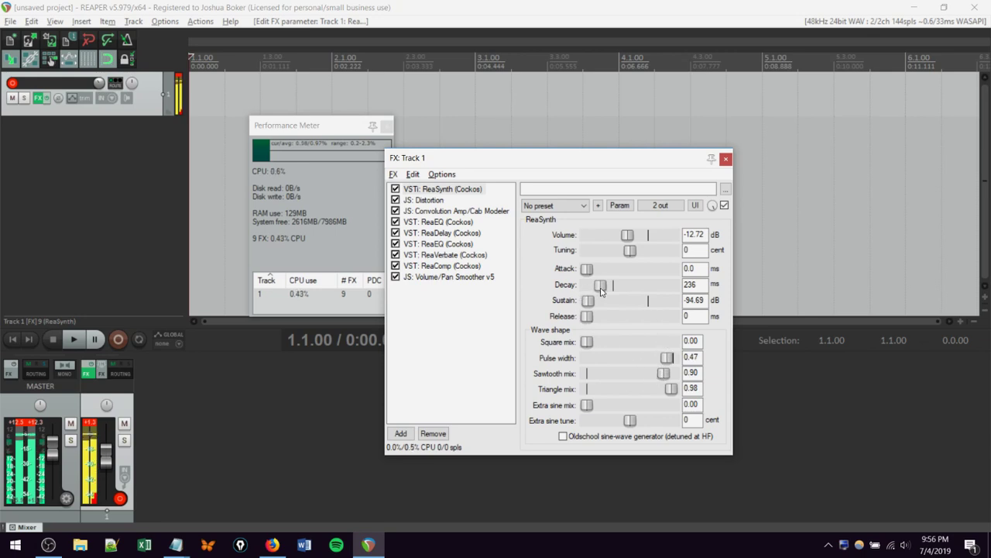
drag(601, 290, 593, 294)
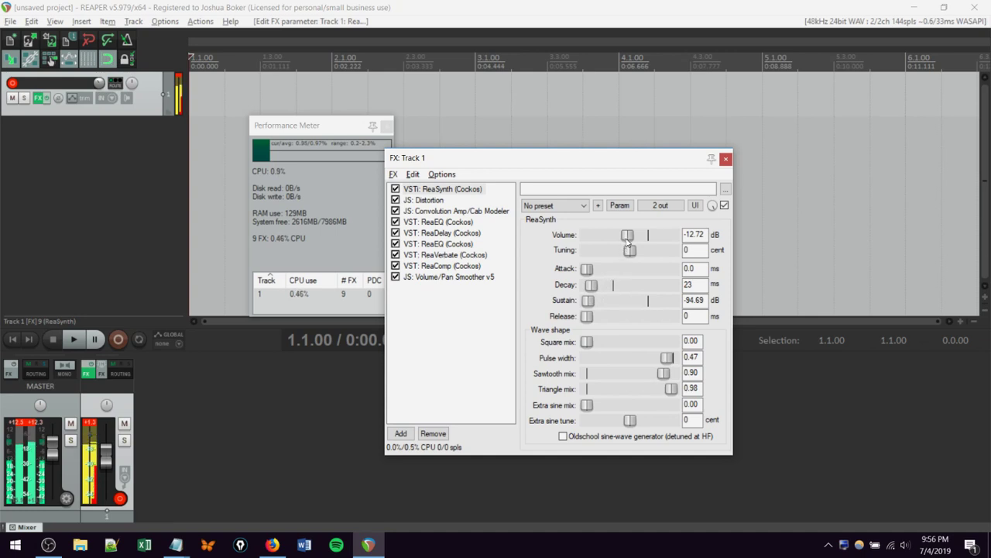
drag(627, 241, 648, 244)
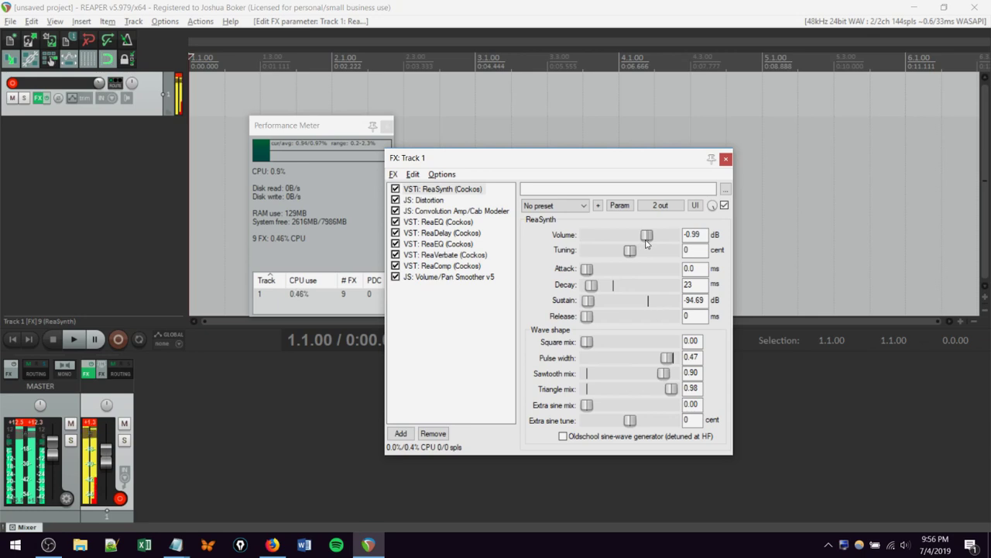
Lower ReaVerbate's wet level to about -31.1 dB and raise its dampening to 37.
click(439, 256)
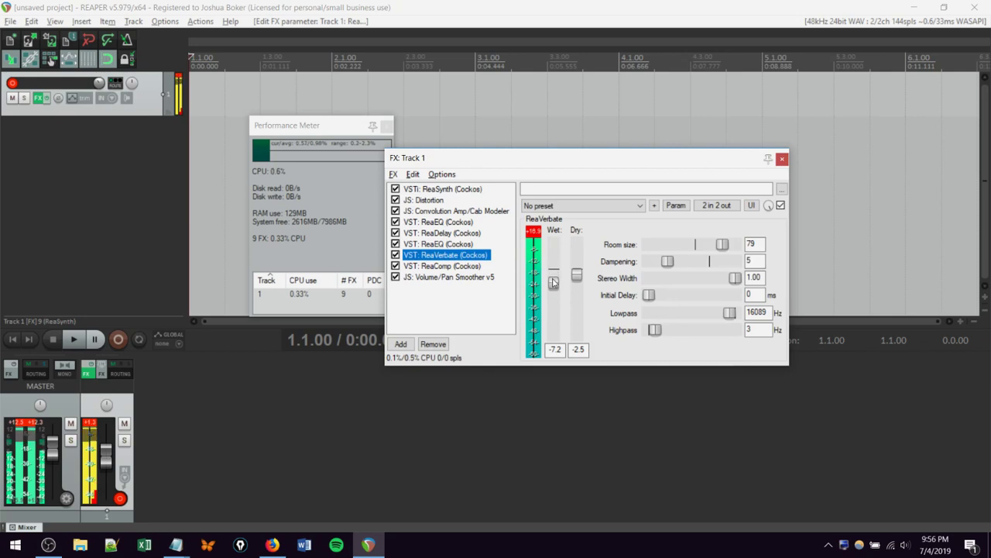
drag(553, 282, 553, 312)
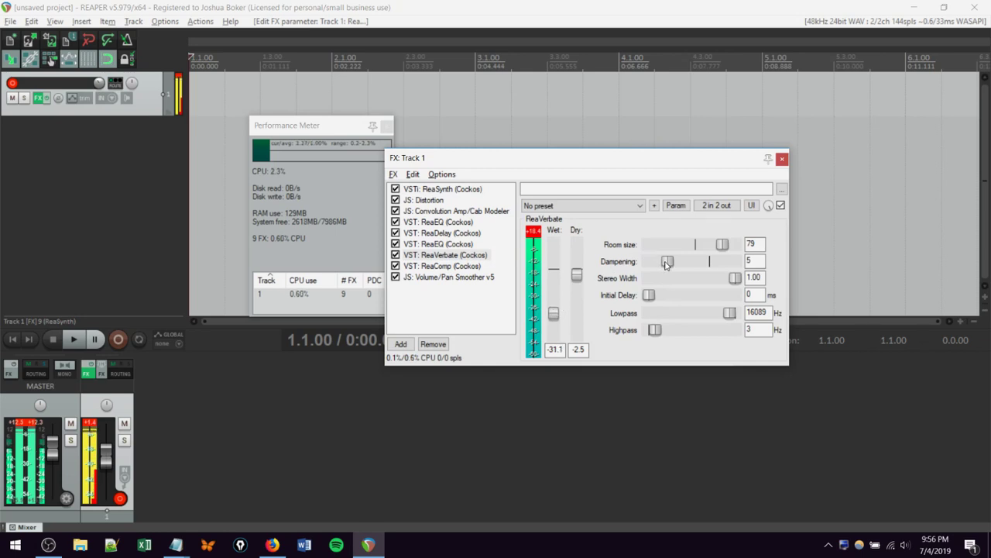
drag(667, 264, 700, 263)
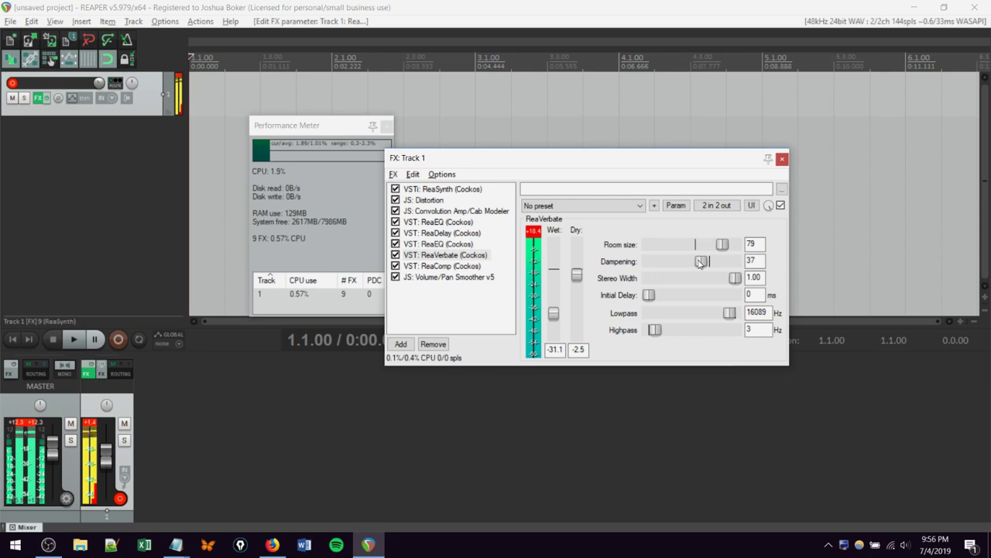
Raise ReaDelay's wet level to about +0.8 dB.
click(429, 233)
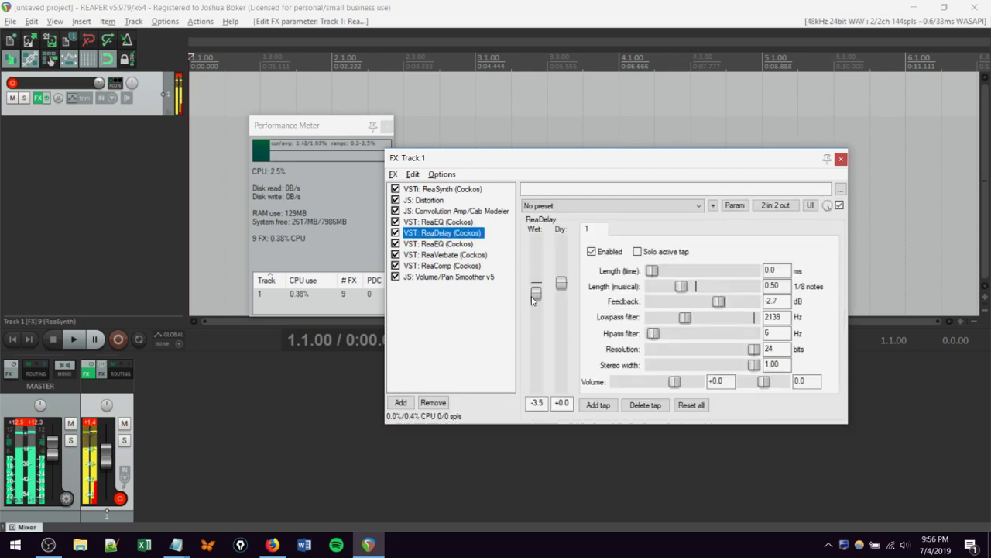
drag(532, 300, 539, 288)
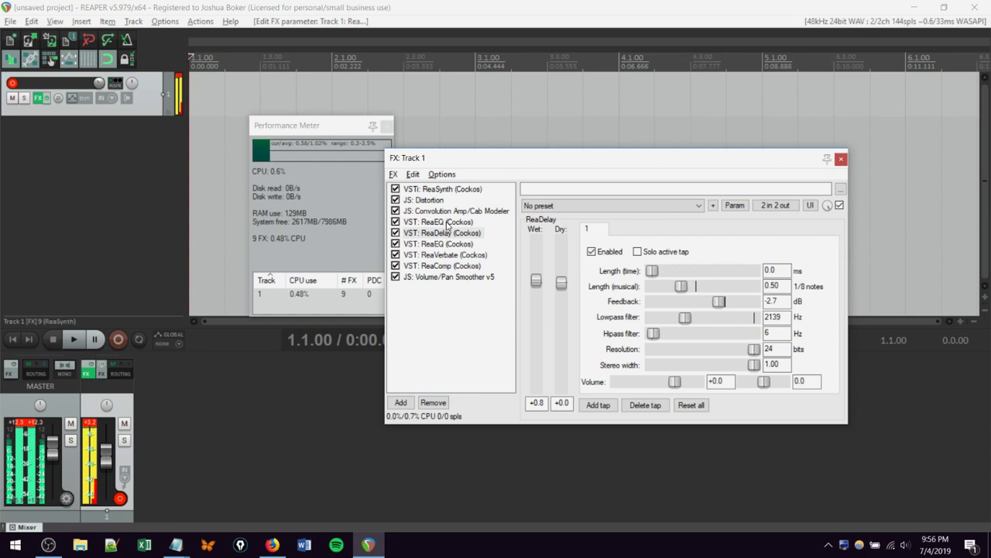
Set ReaComp's ratio to 1.011:1 and its release to 3 ms.
click(447, 268)
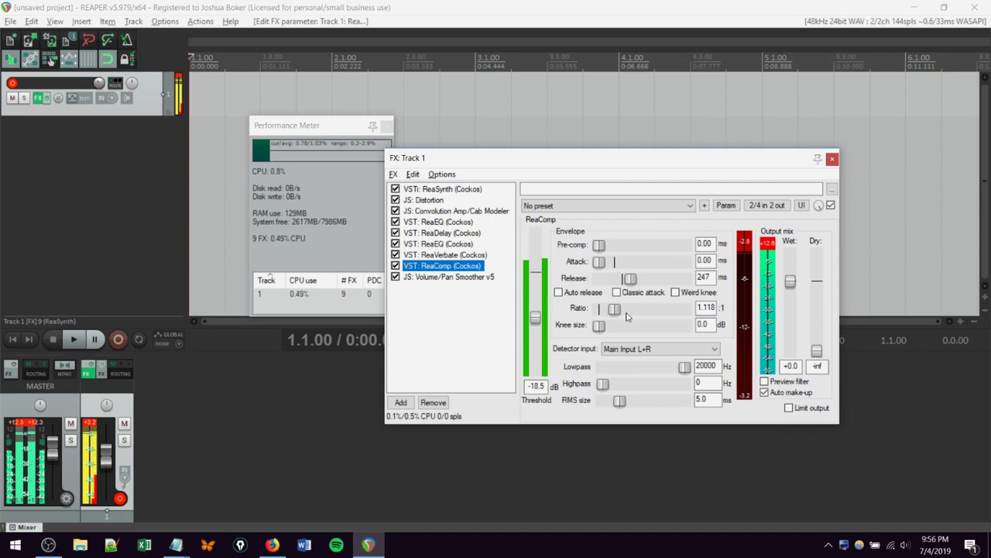
mouse_move(616, 312)
mouse_down()
mouse_move(629, 310)
mouse_move(609, 310)
mouse_up()
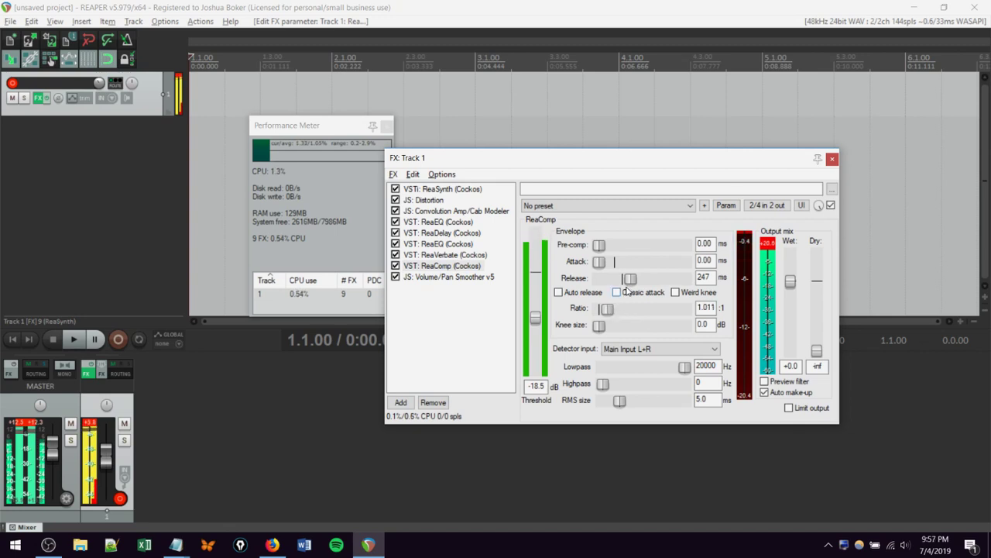
drag(631, 279, 611, 292)
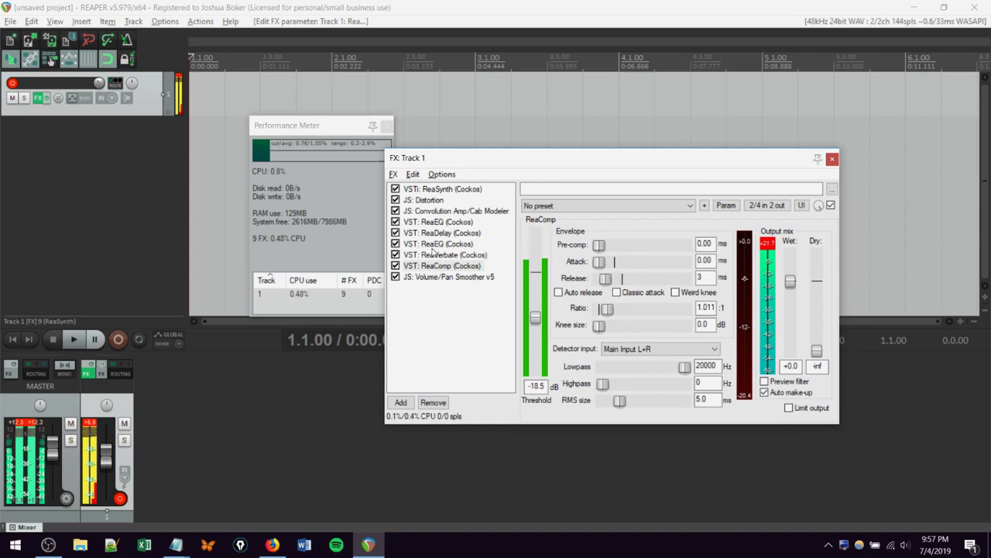
Raise the JS Distortion gain to 12.0 dB and reduce its hardness to 3.0.
click(423, 201)
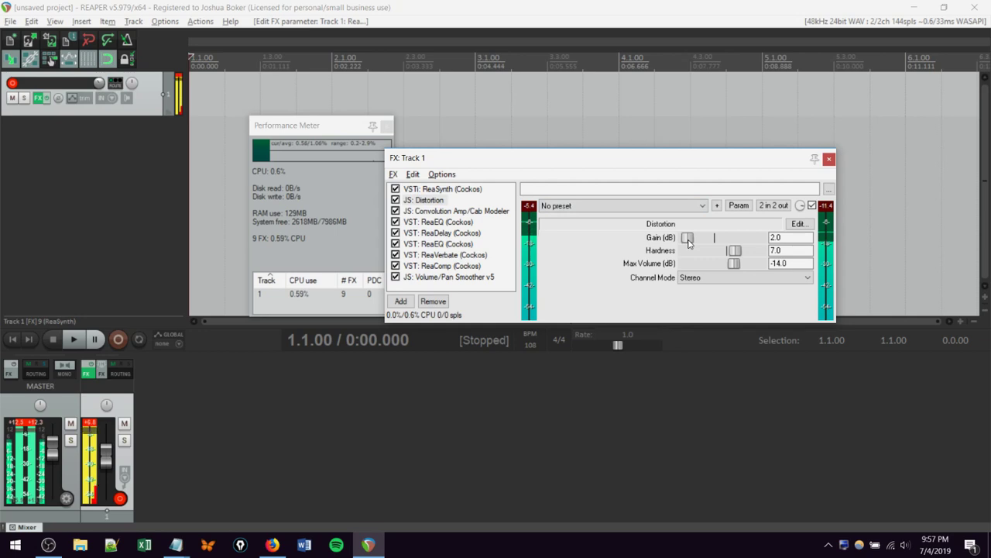
drag(688, 241, 704, 241)
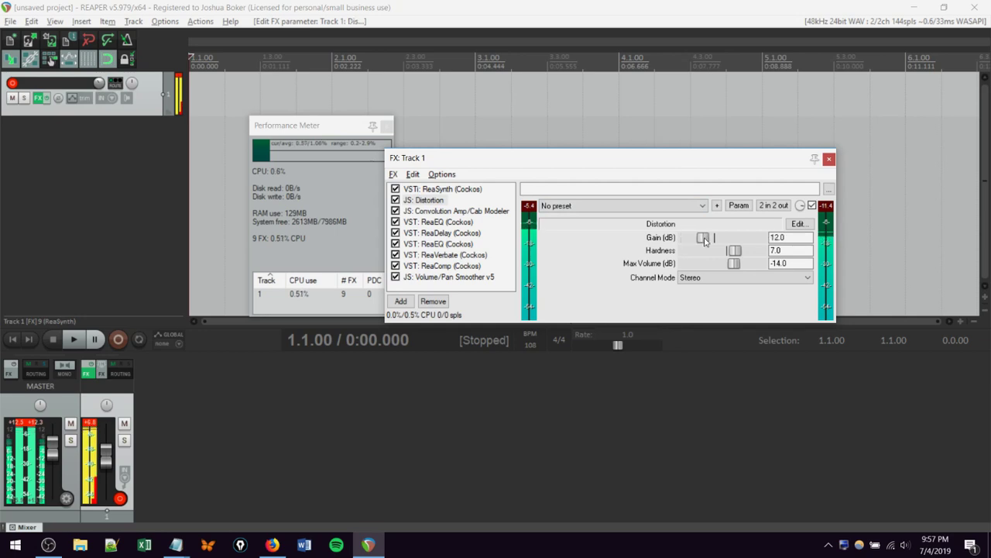
drag(741, 252, 707, 253)
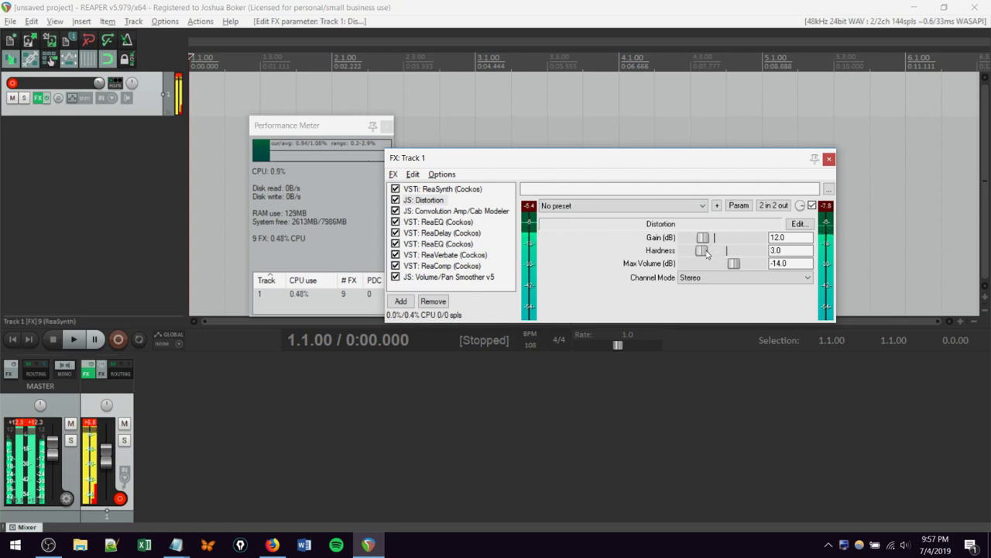
Shorten ReaSynth's decay to 8 ms and lower its sustain to -inf.
click(446, 190)
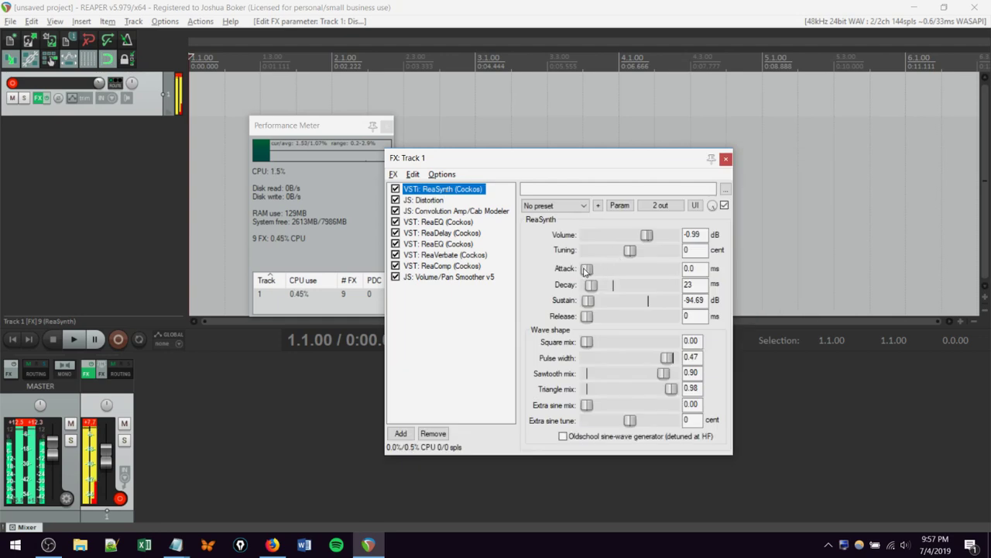
click(592, 288)
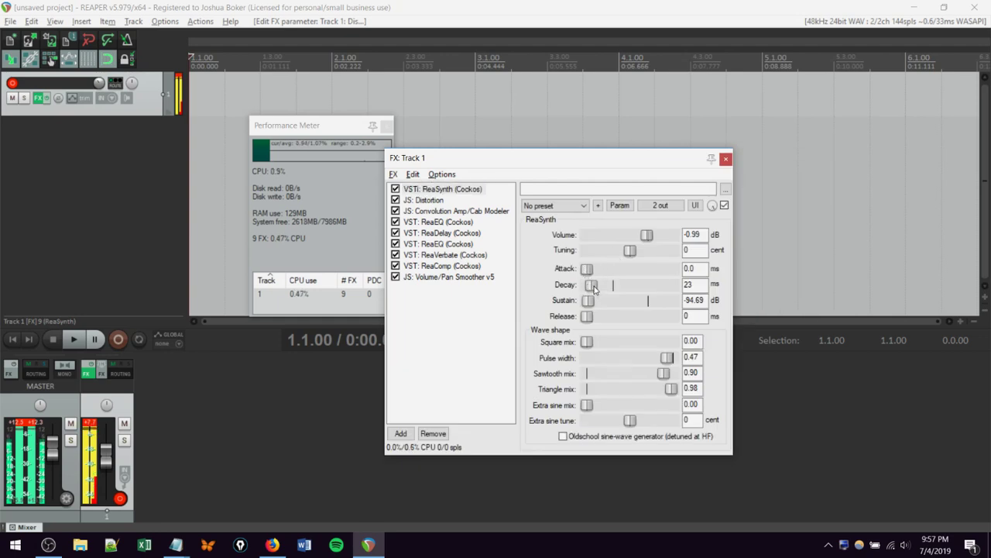
drag(594, 288, 592, 287)
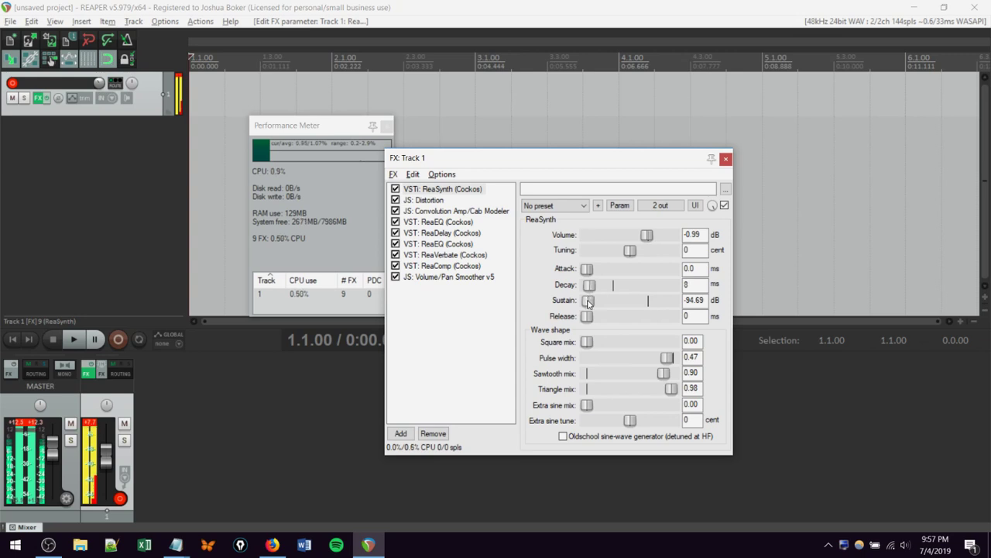
drag(588, 302, 585, 303)
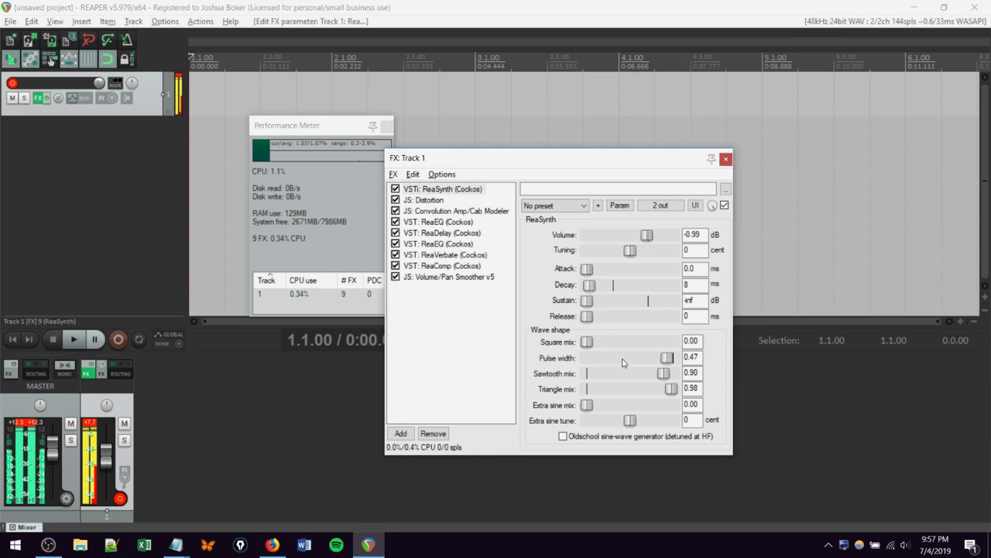
Reshape the ReaSynth tone with pulse width 0.18, square mix 0.19, extra sine mix 0.84 and sustain -12.84 dB.
drag(672, 362, 609, 375)
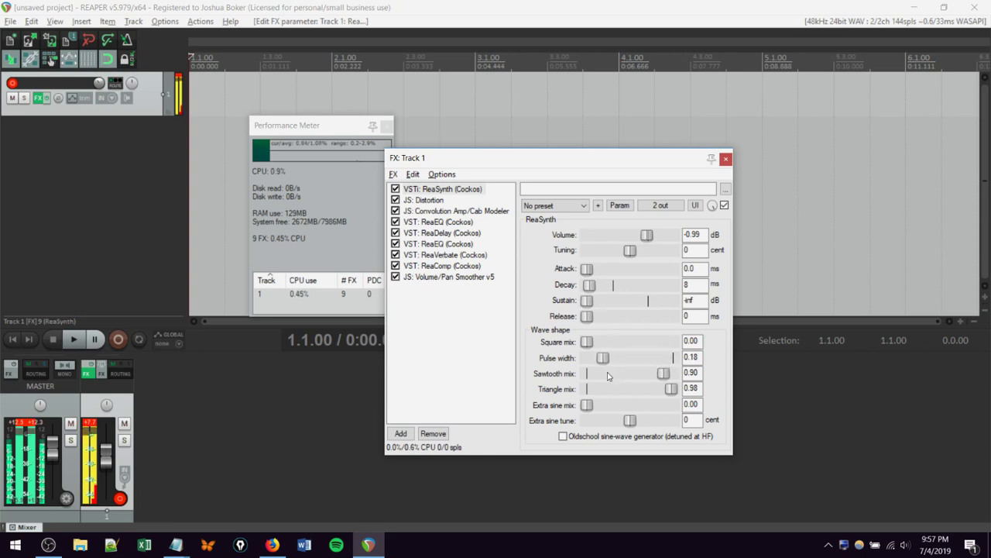
drag(588, 341, 669, 333)
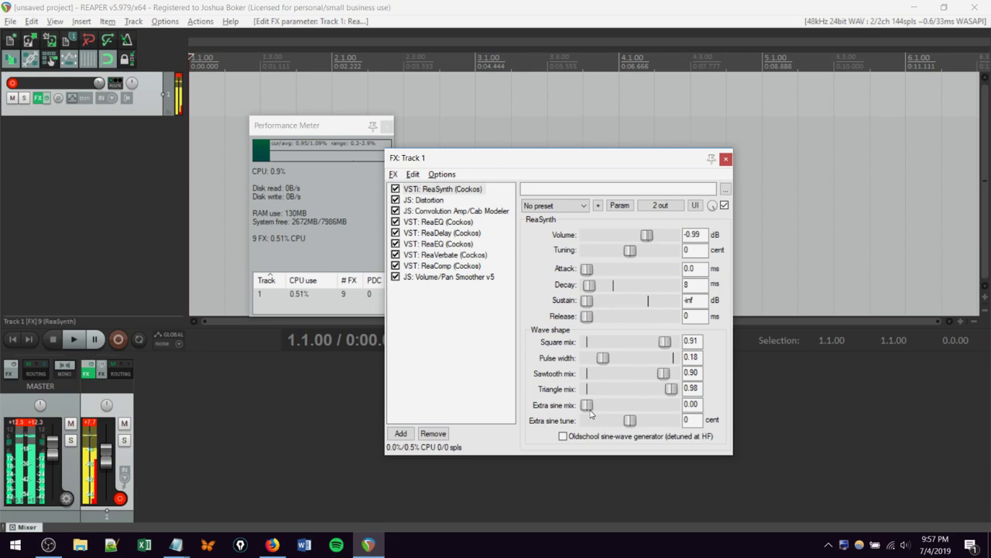
drag(587, 411, 662, 413)
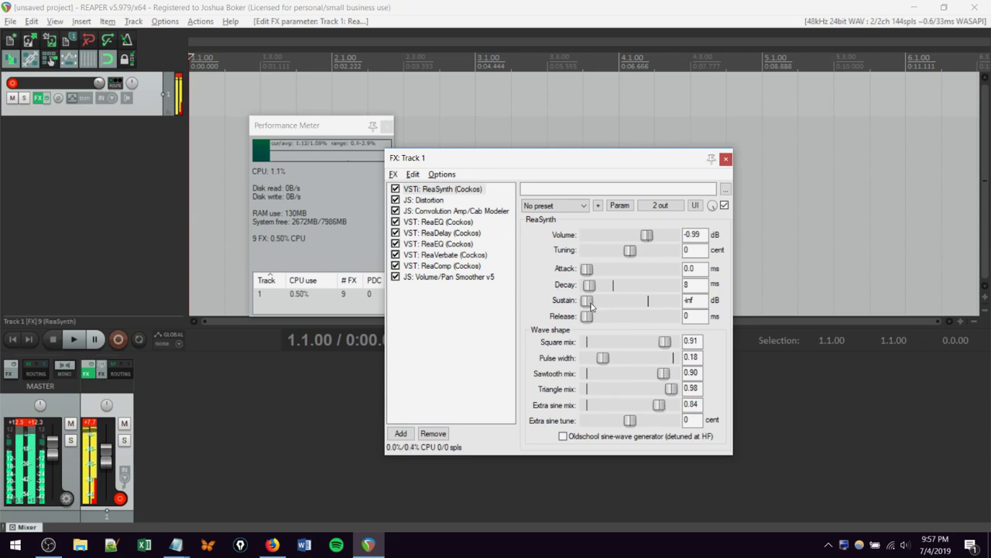
drag(587, 303, 629, 307)
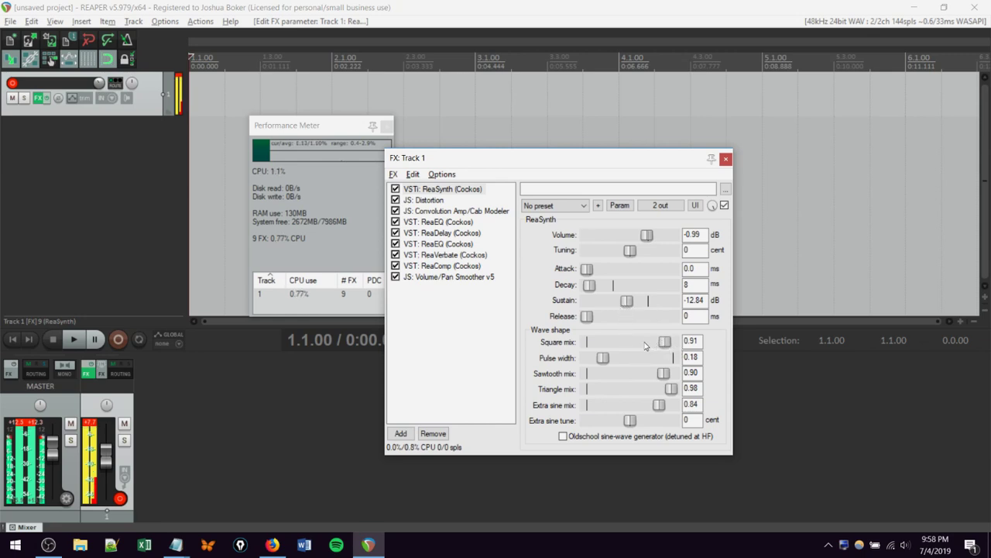
drag(666, 345, 605, 353)
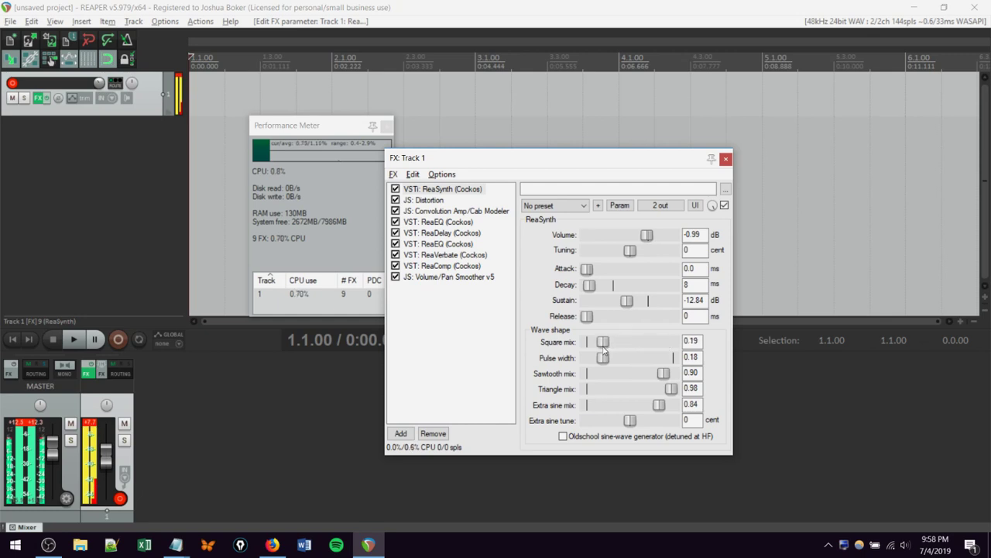
Set ReaVerbate's wet level to -5.6 dB, dry level to +0.1 dB, dampening to 2 and room size to 38.
click(438, 255)
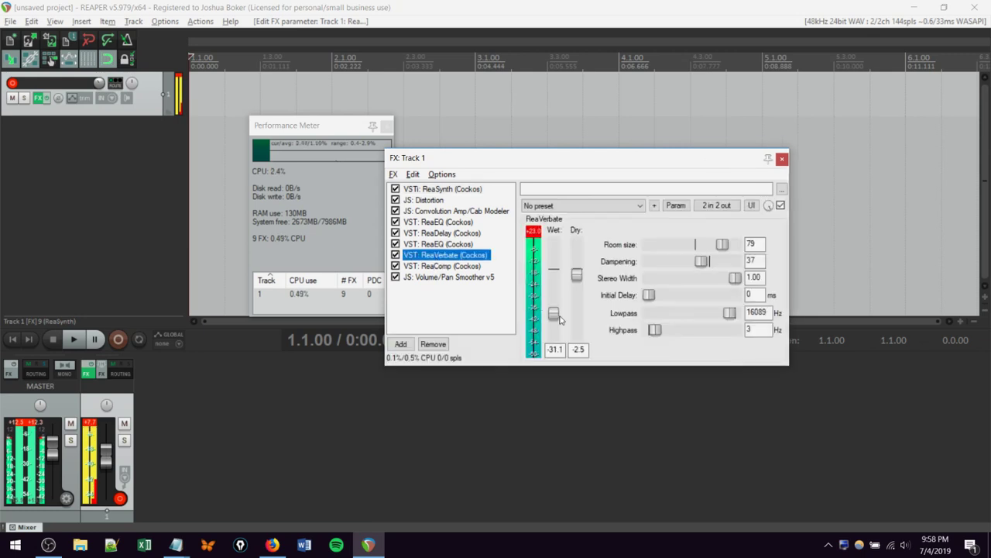
drag(561, 320, 560, 291)
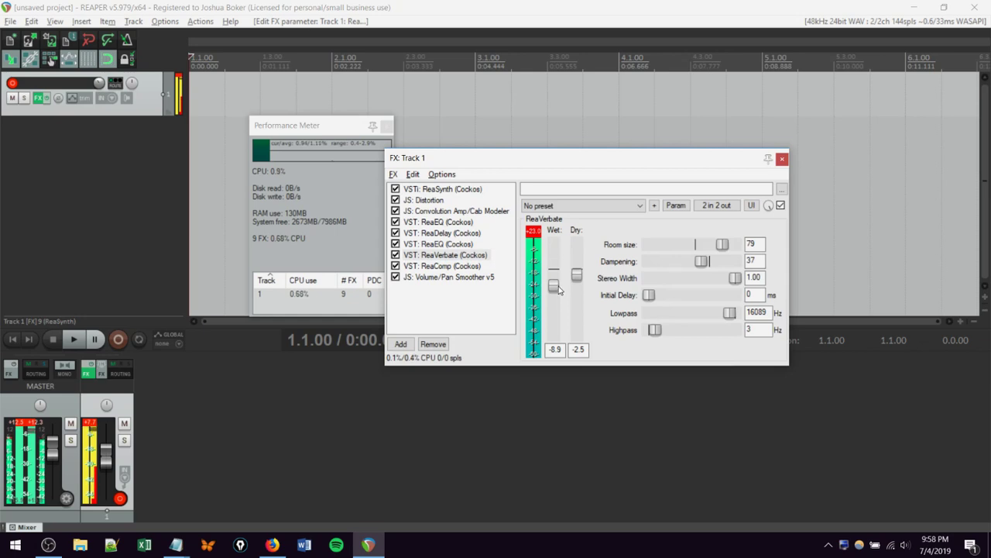
drag(559, 291, 562, 285)
drag(577, 276, 576, 269)
drag(700, 263, 663, 263)
drag(721, 246, 675, 262)
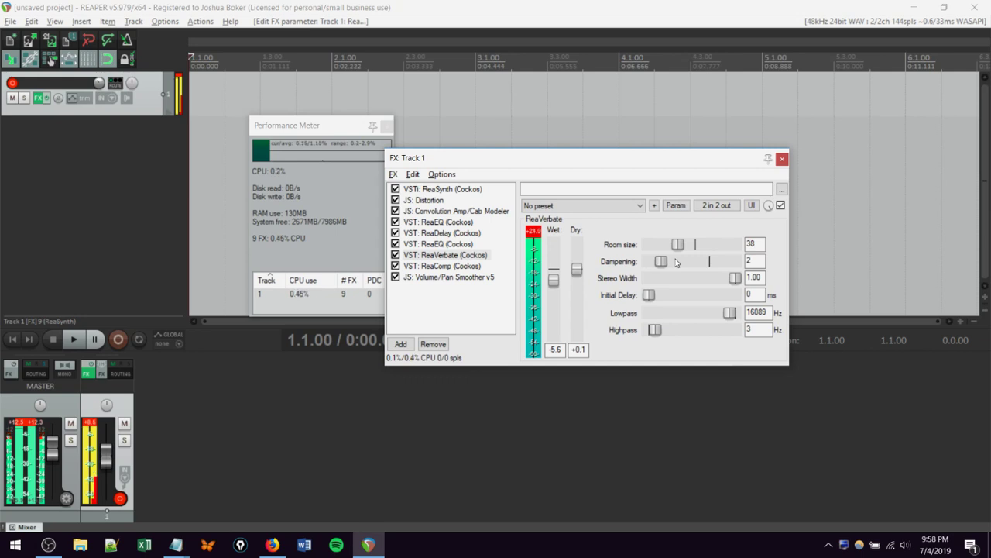
Reduce the JS Distortion gain to 0.0 dB.
click(424, 201)
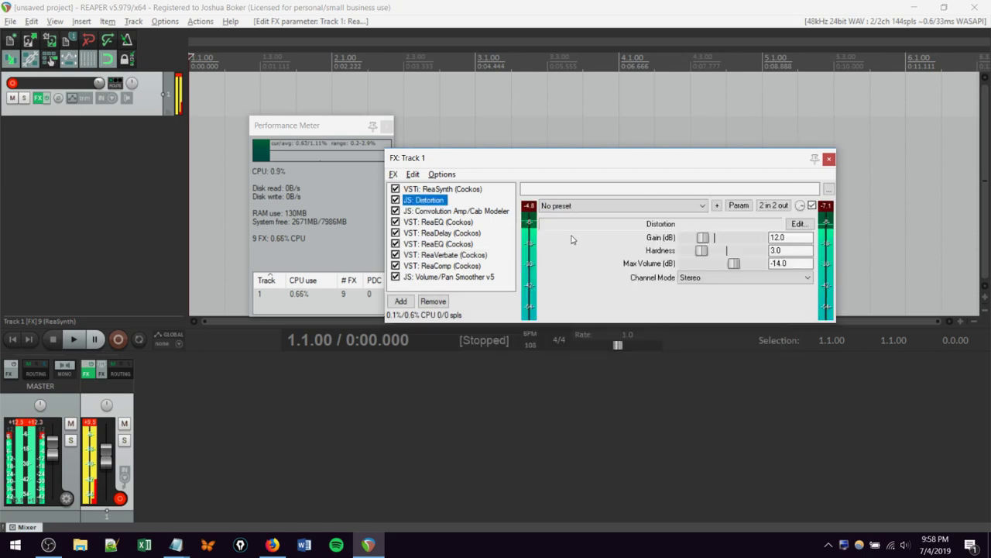
drag(703, 241, 685, 242)
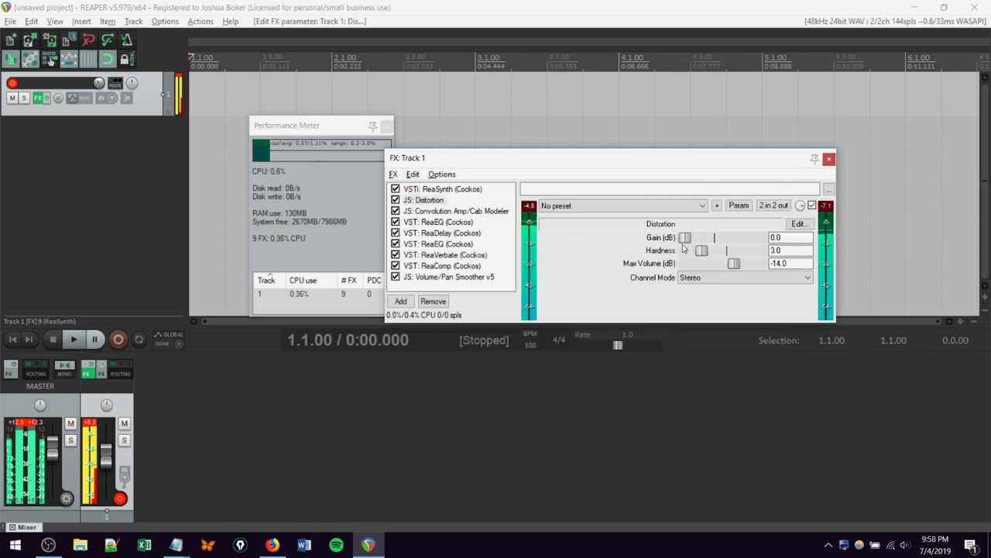
Lower ReaSynth's sustain to -71.06 dB and its pulse width to 0.13.
click(436, 188)
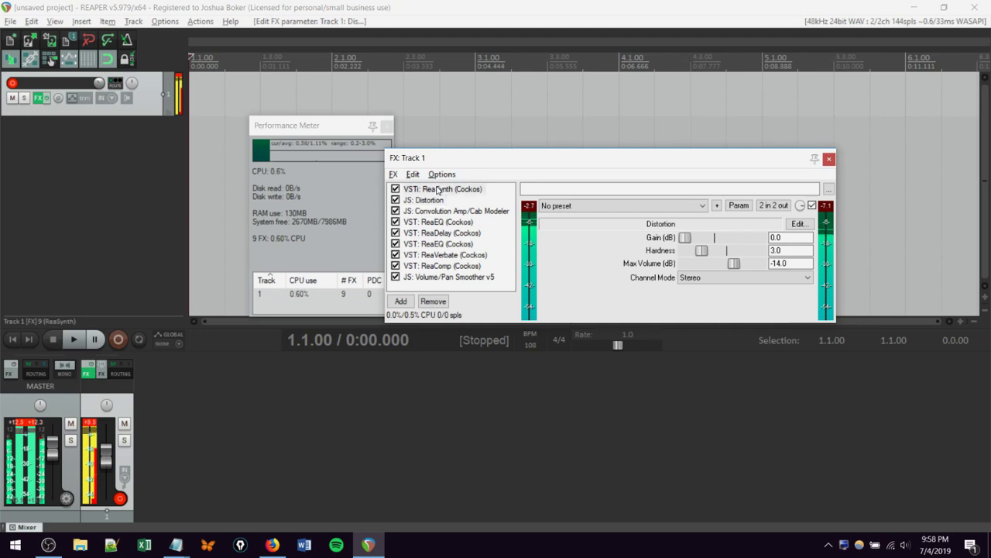
drag(627, 301, 596, 308)
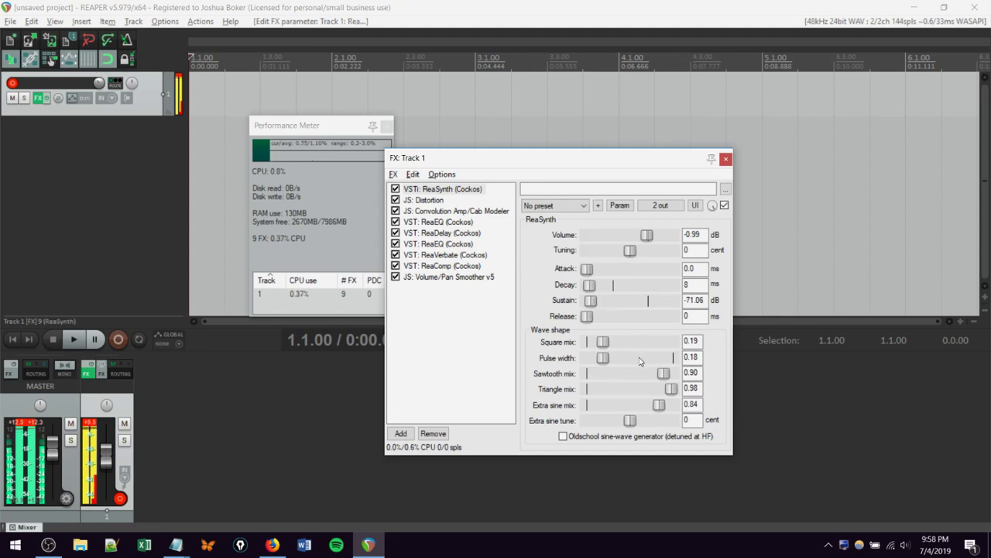
drag(602, 358, 594, 358)
Lower ReaVerbate's wet level to -35.8 dB.
click(456, 255)
click(553, 281)
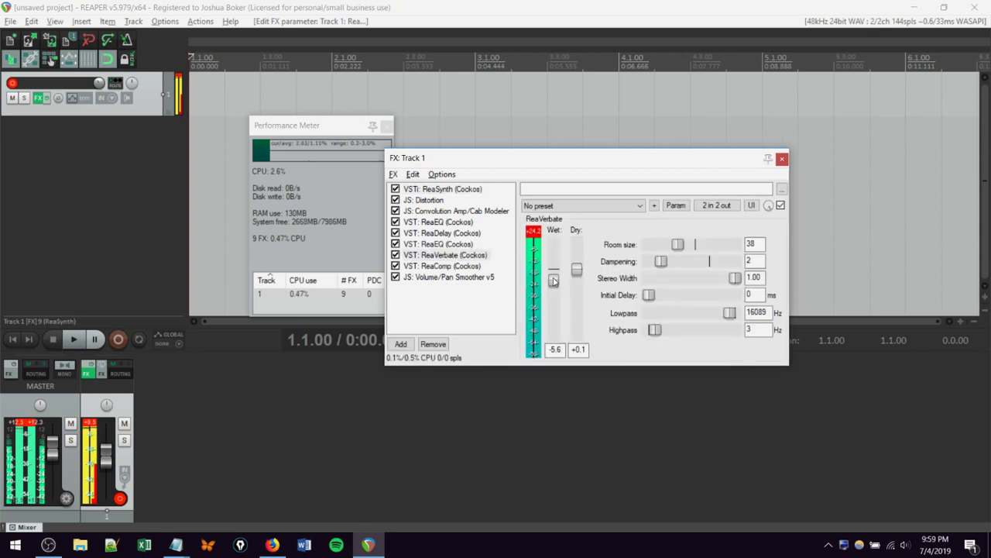
drag(554, 280, 546, 318)
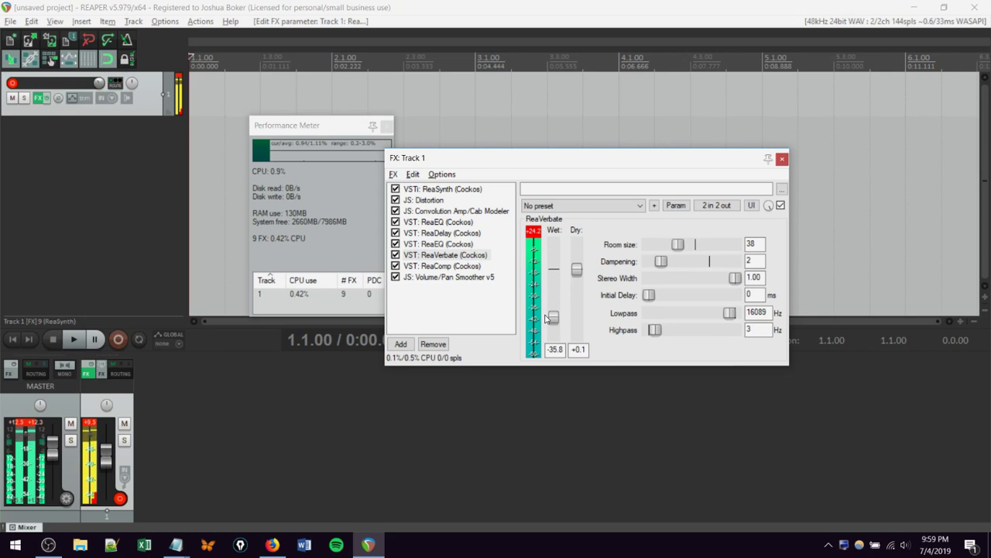
Raise the JS Distortion gain to 17.0 dB and its hardness to 6.0.
click(438, 200)
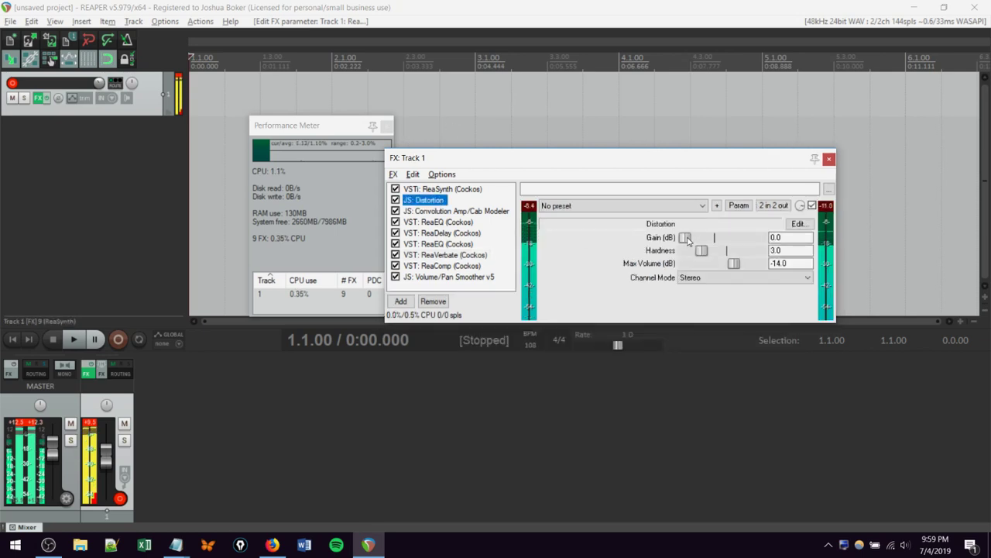
drag(687, 240, 704, 237)
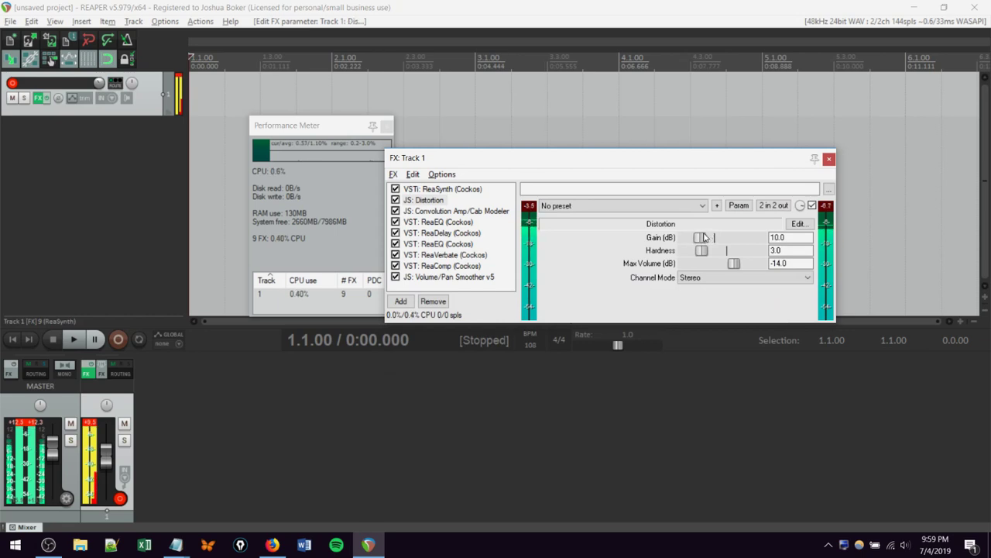
drag(704, 237, 715, 239)
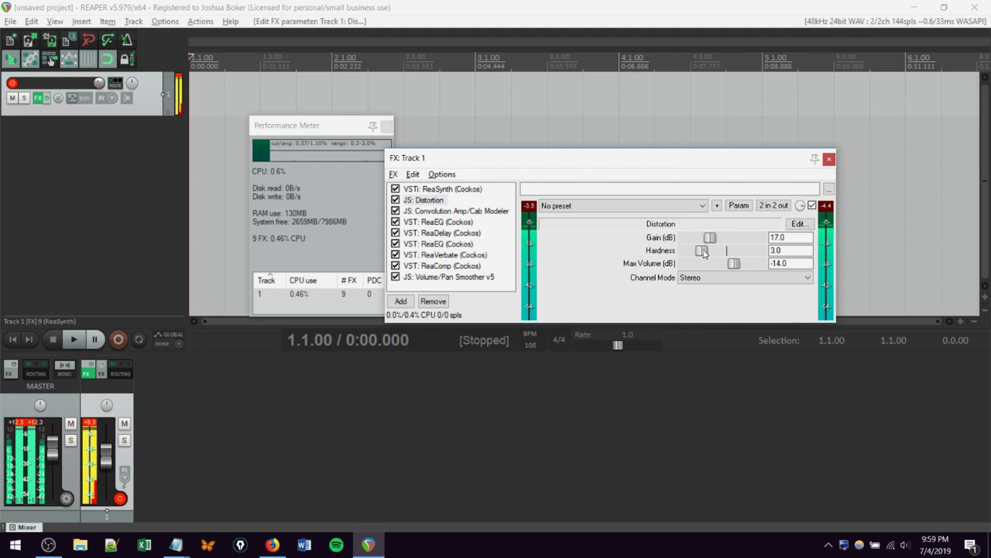
drag(703, 252, 731, 249)
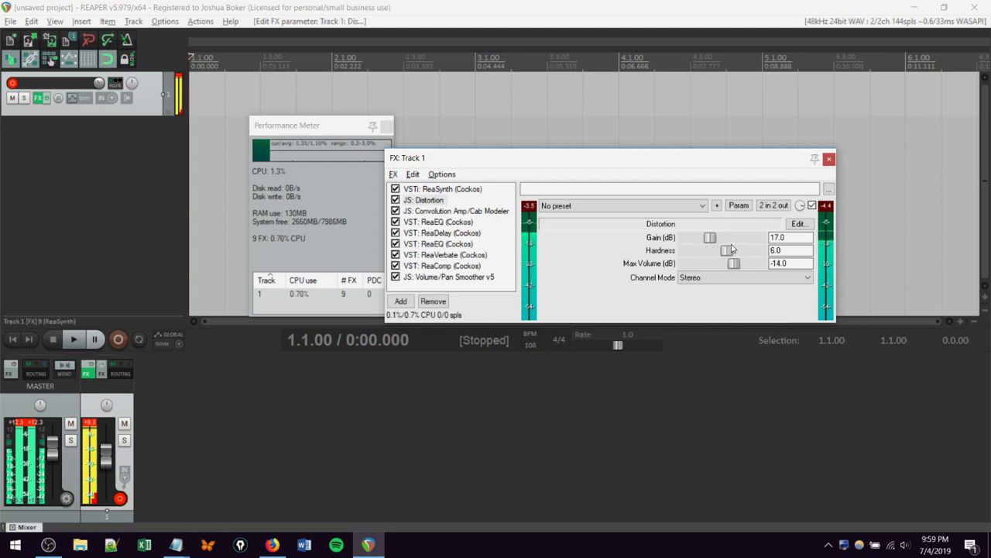
Reduce ReaSynth's square mix to 0.06, triangle mix to 0.36, extra sine mix to 0.12 and volume to -9.36 dB.
click(452, 189)
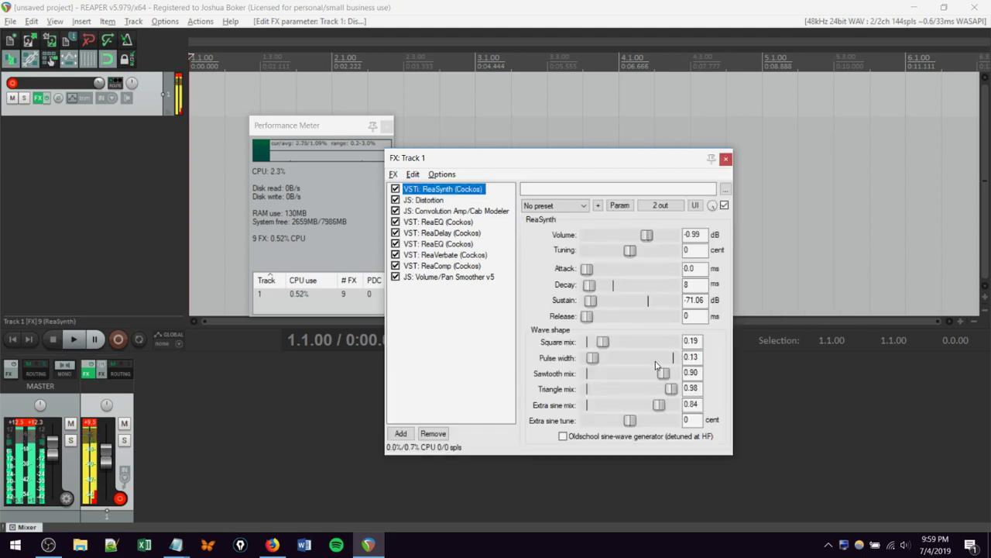
drag(605, 345, 592, 347)
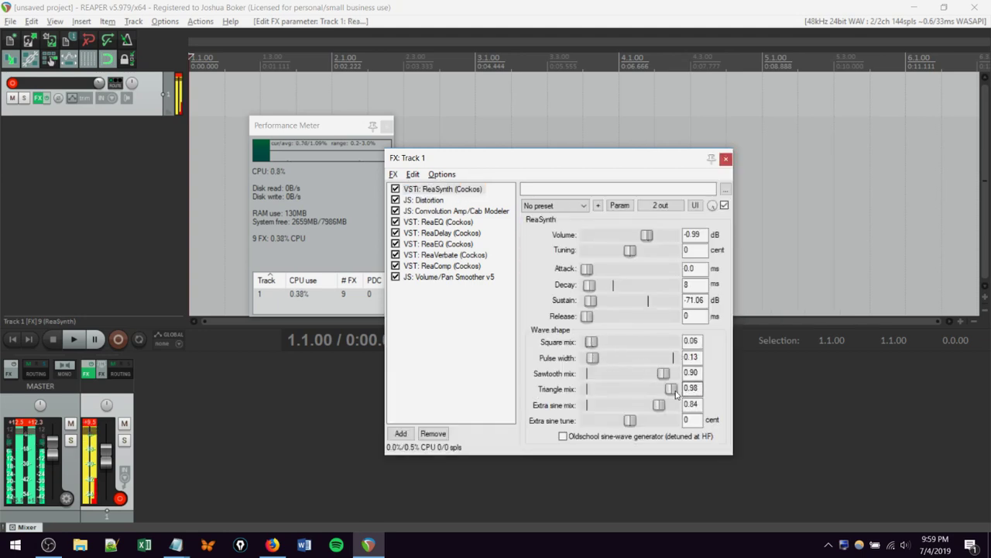
drag(660, 405, 614, 404)
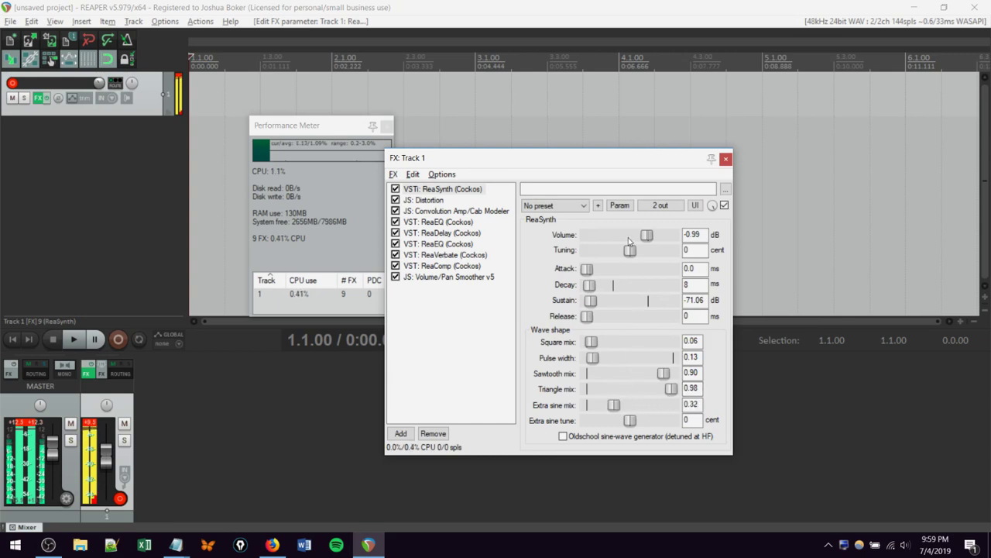
mouse_move(646, 235)
mouse_down()
mouse_move(622, 237)
mouse_move(633, 240)
mouse_up()
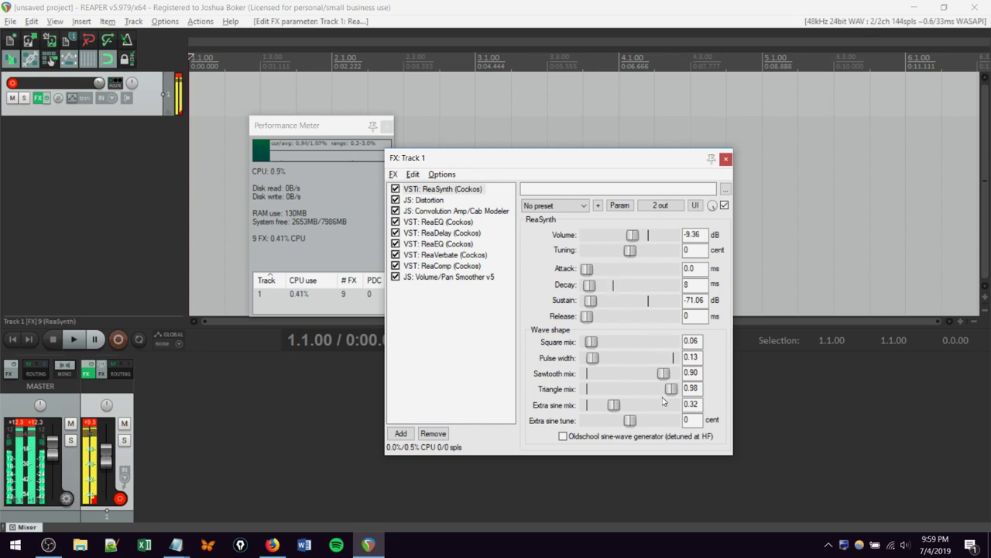
drag(672, 390, 594, 405)
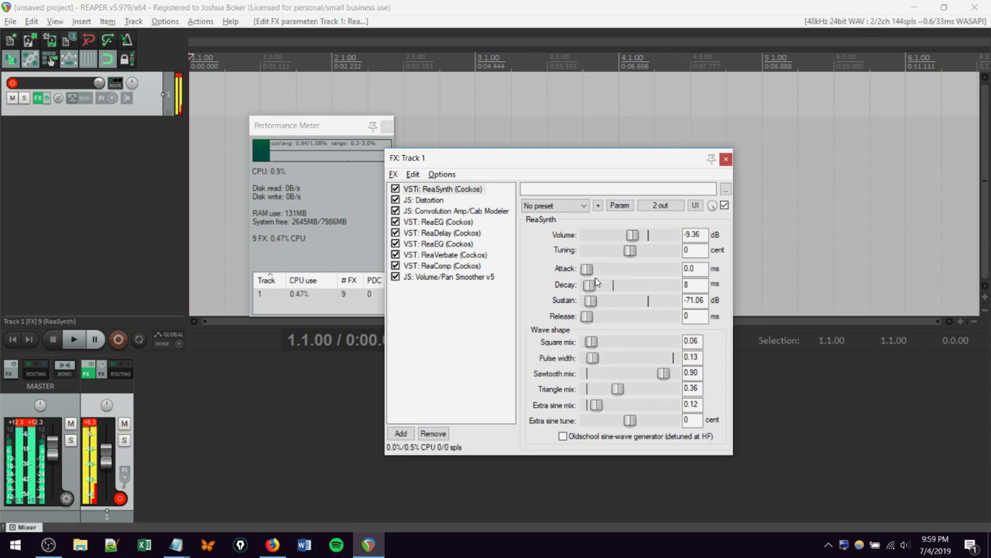
Lower ReaSynth's volume to -26.72 dB and lengthen its decay to 586 ms.
drag(587, 291, 587, 292)
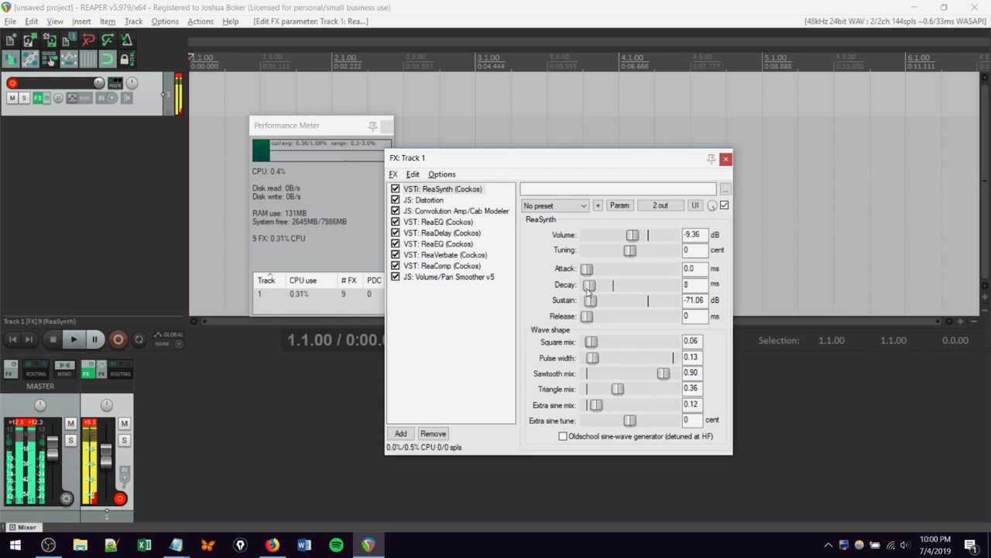
drag(632, 239, 610, 255)
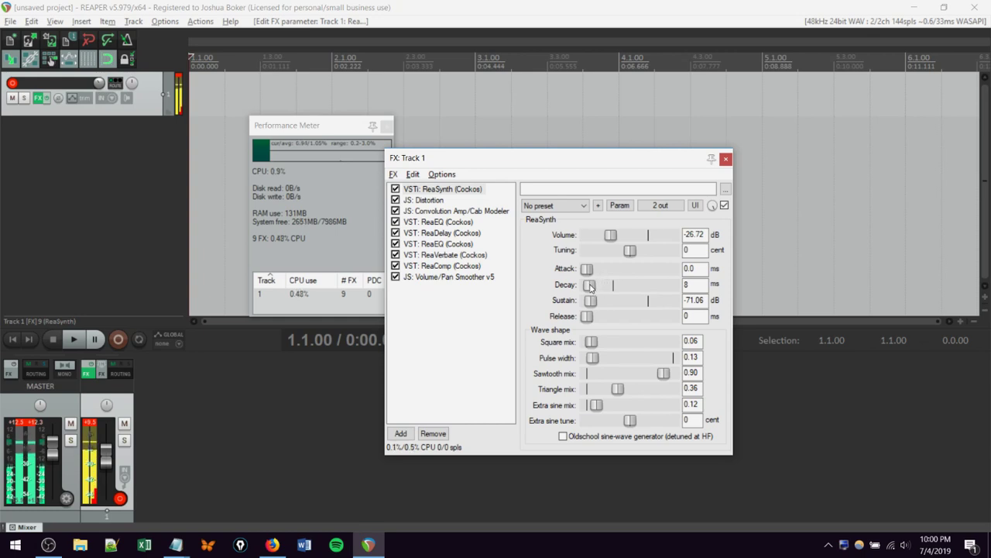
drag(595, 287, 607, 286)
Set ReaSynth's envelope to a 93 ms decay, -inf sustain and 3036 ms release.
click(457, 233)
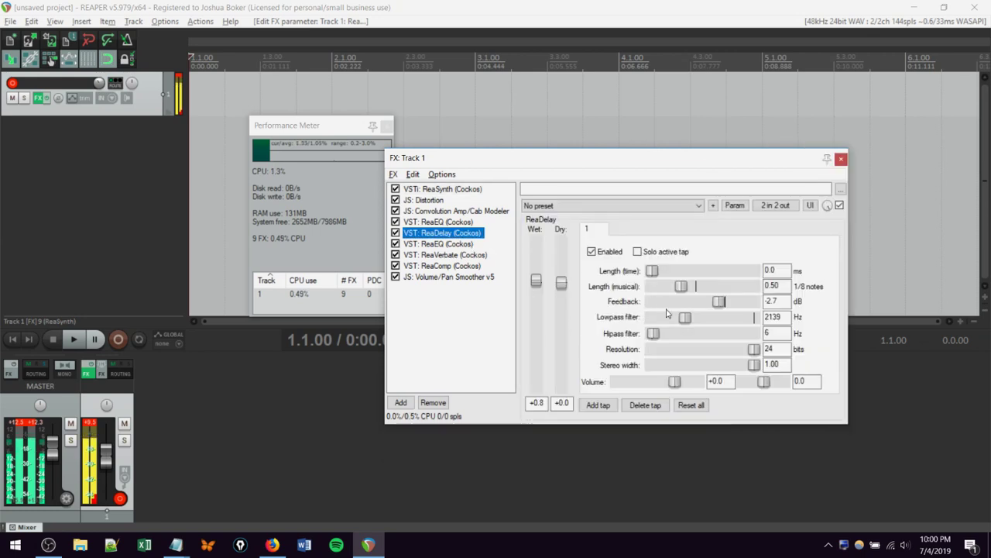
click(432, 189)
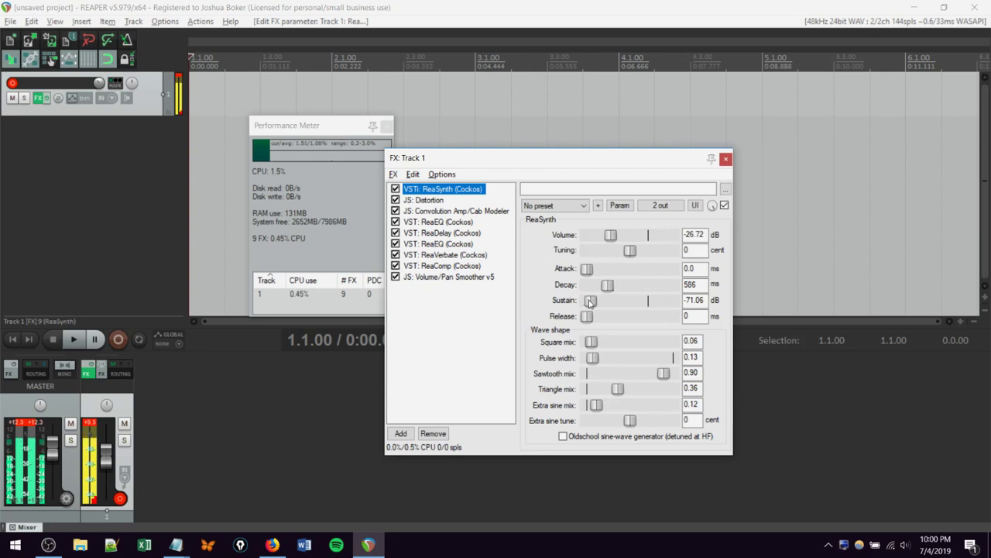
mouse_move(590, 302)
mouse_down()
mouse_move(605, 287)
mouse_move(597, 292)
mouse_up()
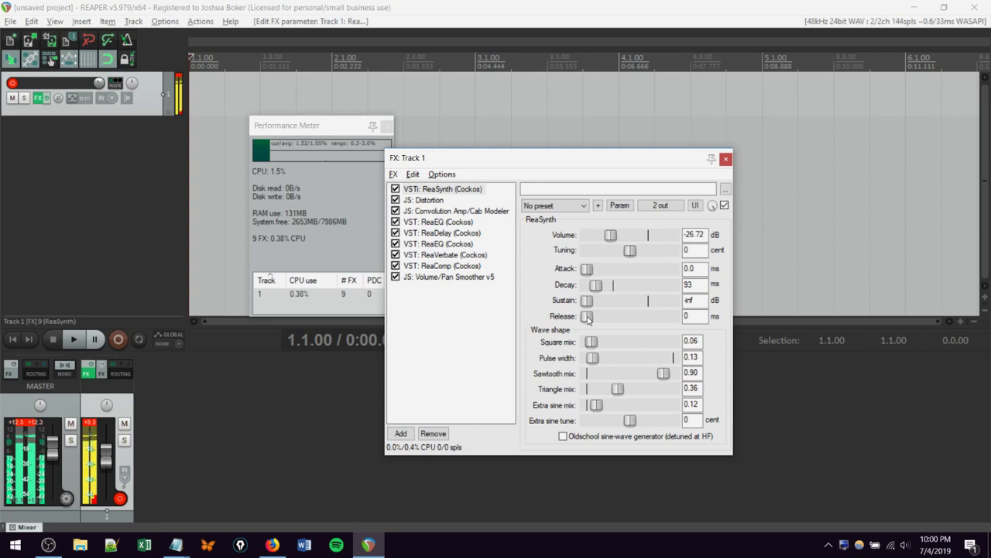
drag(588, 317, 657, 308)
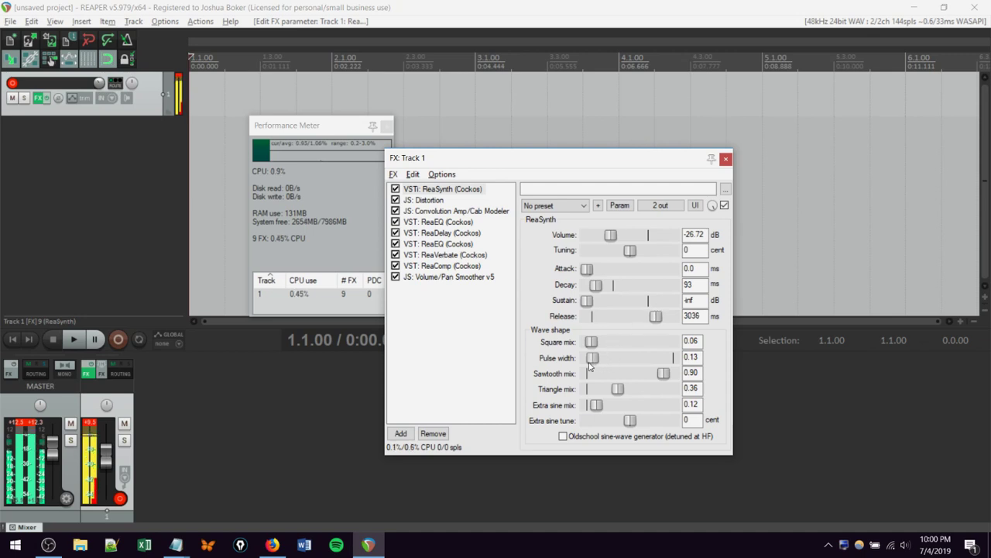
Reshape the ReaSynth waveform with pulse width 0.43, triangle mix 0.96 and sawtooth mix 0.13.
drag(593, 362, 660, 358)
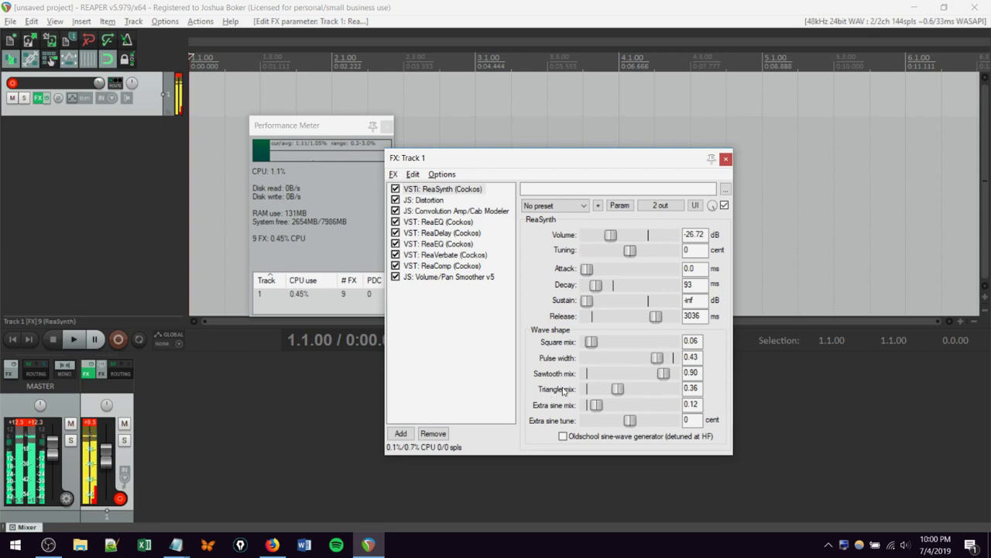
click(589, 388)
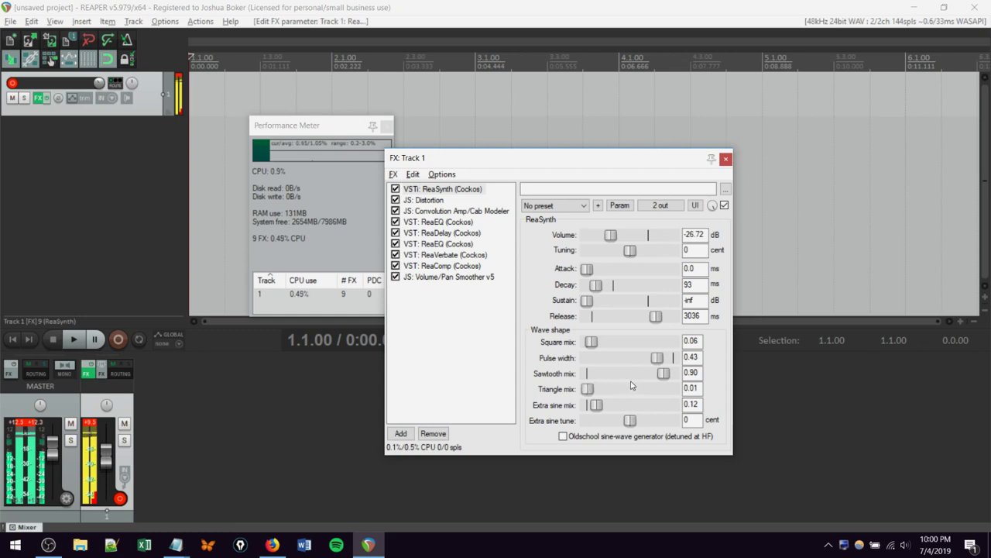
mouse_move(586, 391)
mouse_down()
mouse_move(667, 388)
mouse_move(654, 378)
mouse_move(597, 383)
mouse_up()
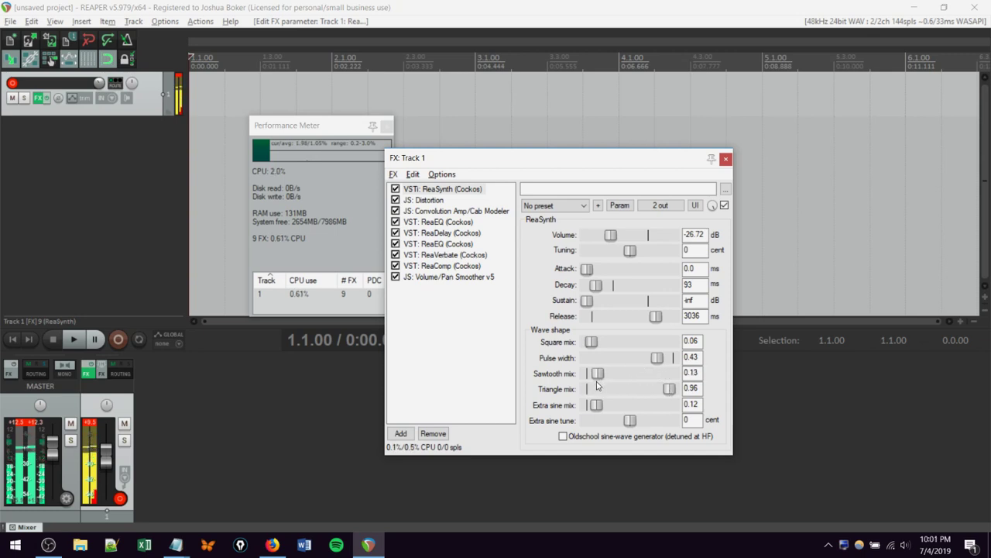
Set ReaSynth's decay to 575 ms, volume to -13.82 dB and release to 0 ms.
drag(594, 296, 612, 300)
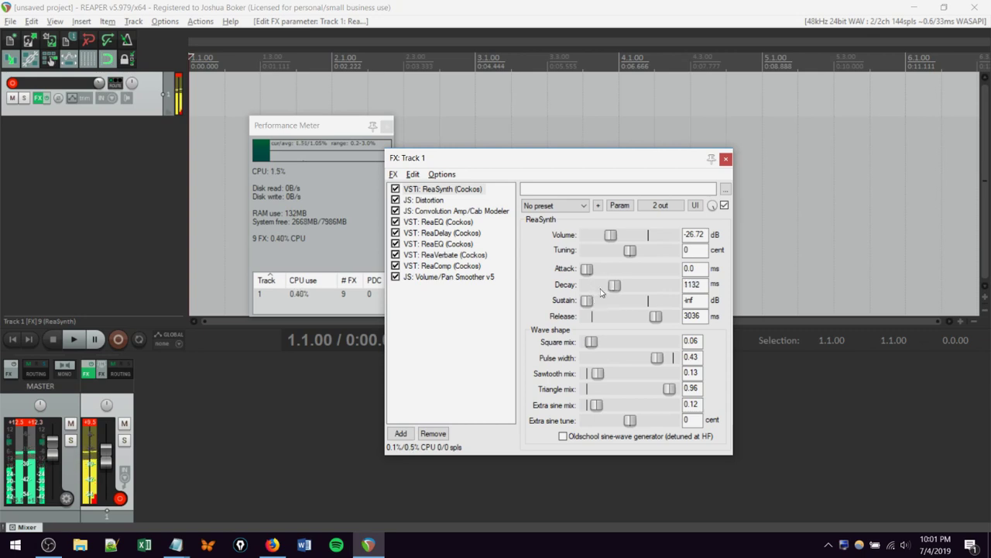
mouse_move(617, 287)
mouse_down()
mouse_move(590, 289)
mouse_move(608, 286)
mouse_up()
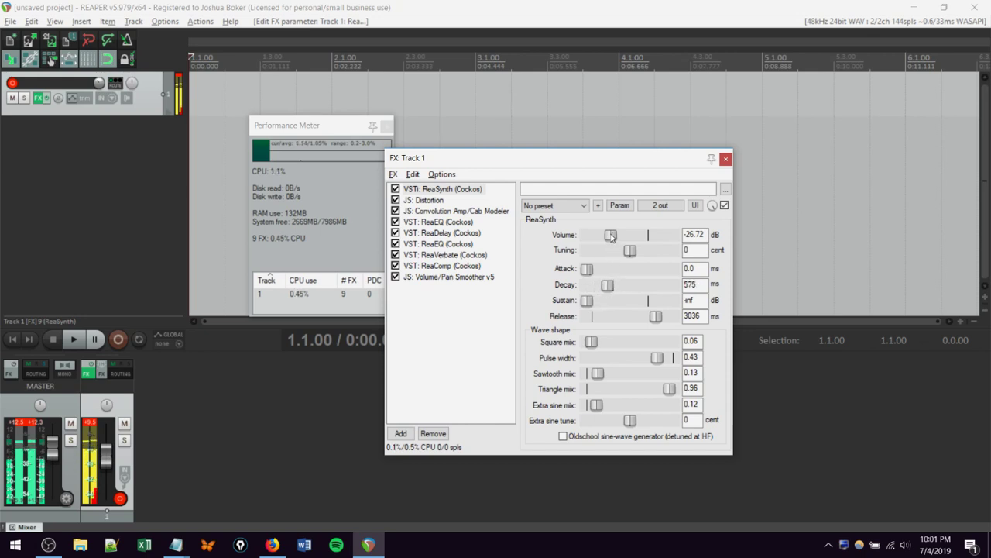
drag(611, 236, 619, 256)
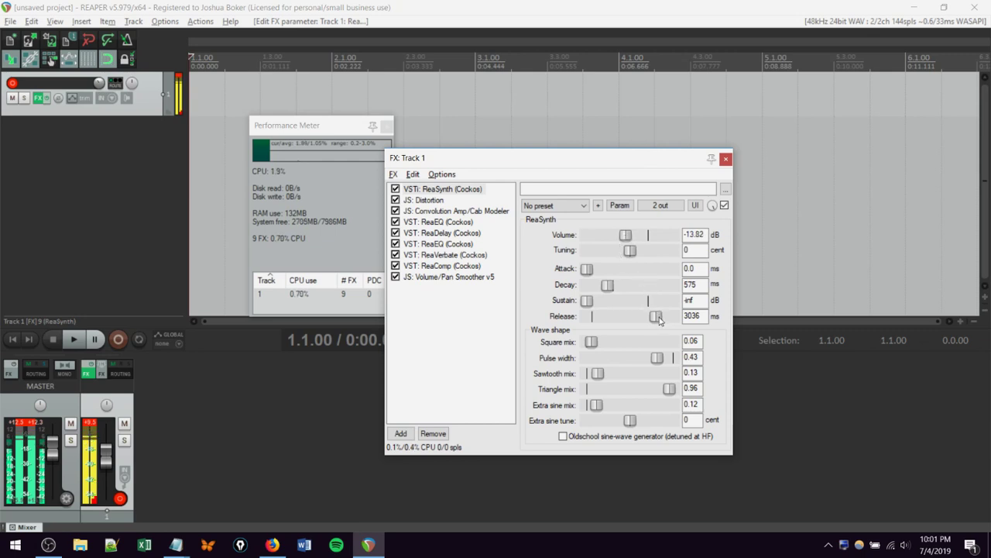
drag(658, 320, 590, 319)
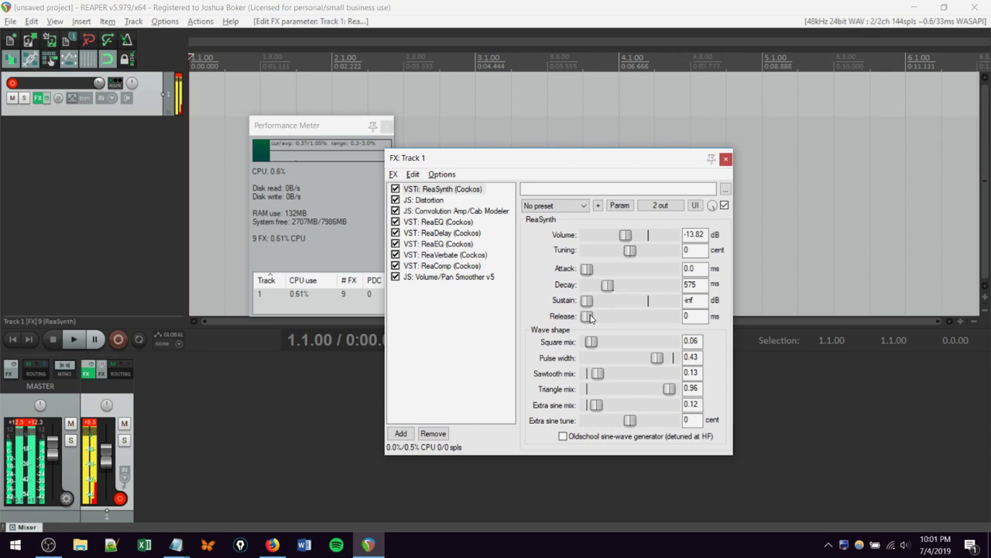
Reduce the JS Distortion gain to 4.0 dB and raise the Volume/Pan Smoother volume to -2.1 dB.
click(434, 201)
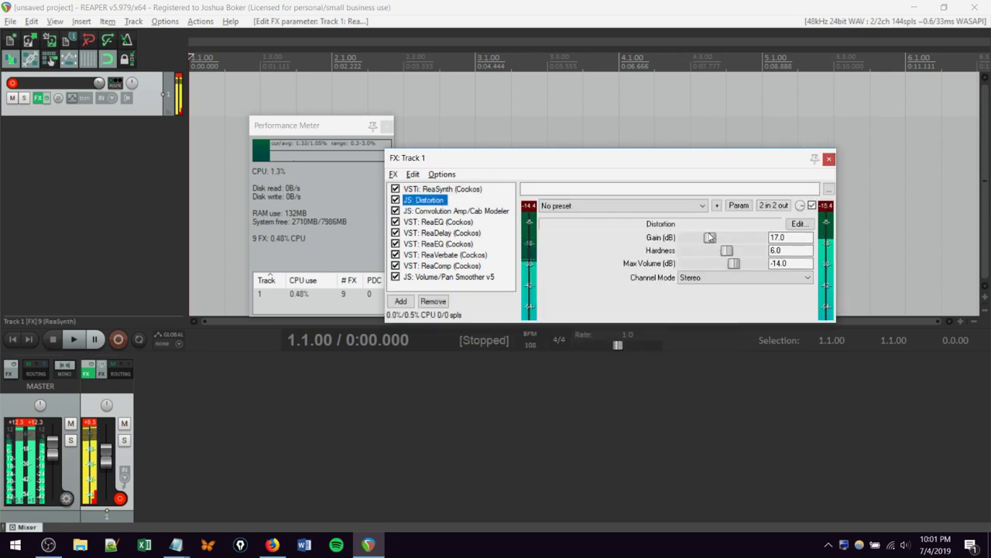
drag(710, 237, 691, 238)
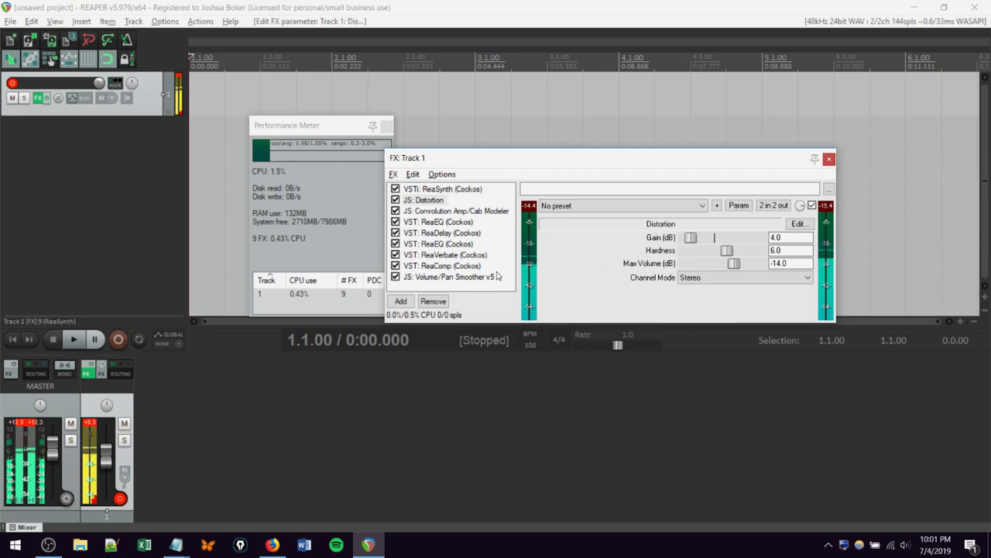
click(449, 277)
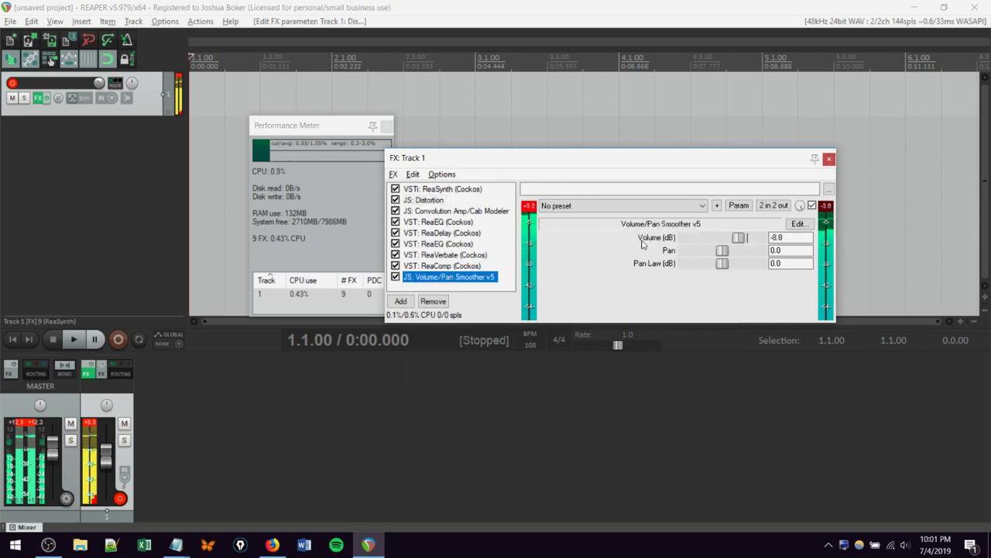
drag(740, 238, 751, 239)
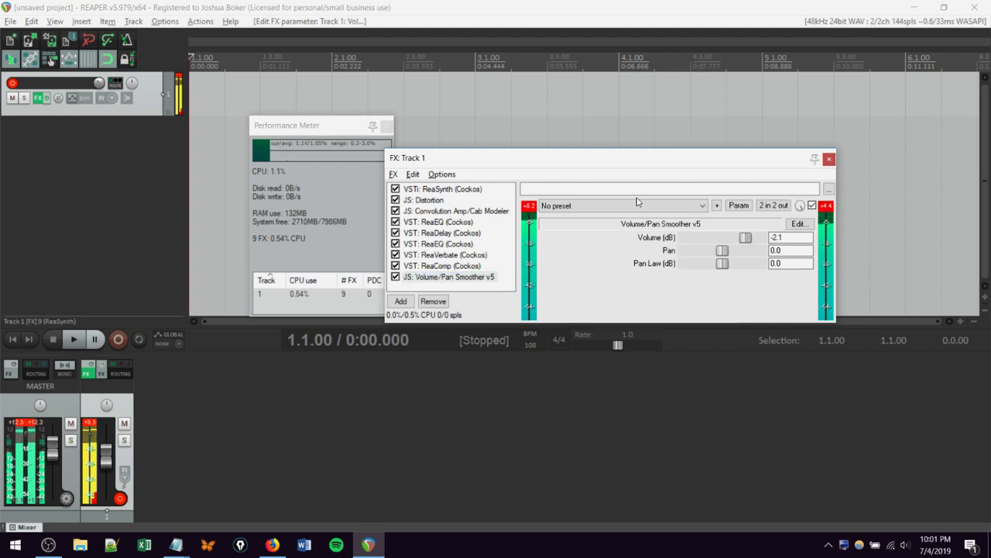
Raise ReaSynth's volume to -4.42 dB and its sawtooth mix to 0.30.
click(419, 189)
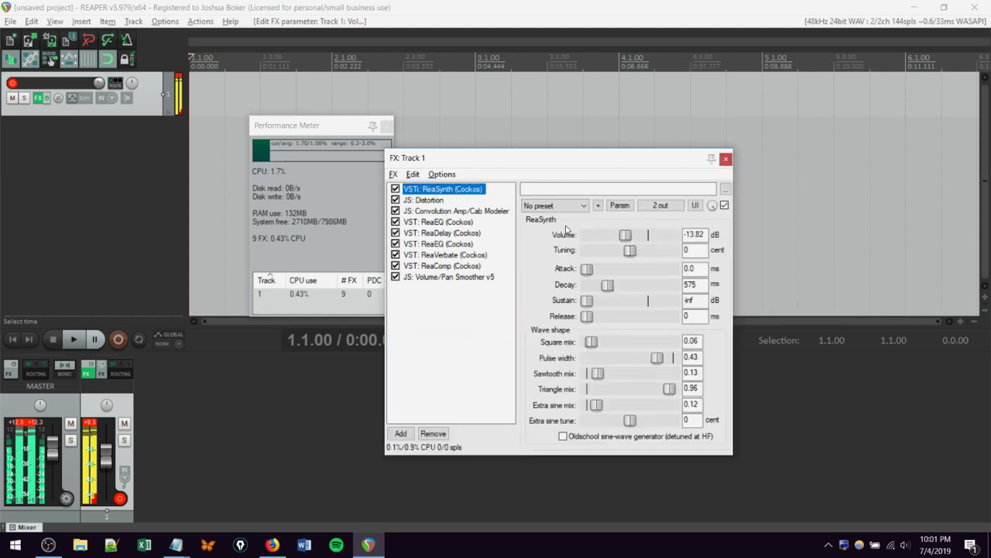
click(625, 237)
drag(624, 237, 638, 242)
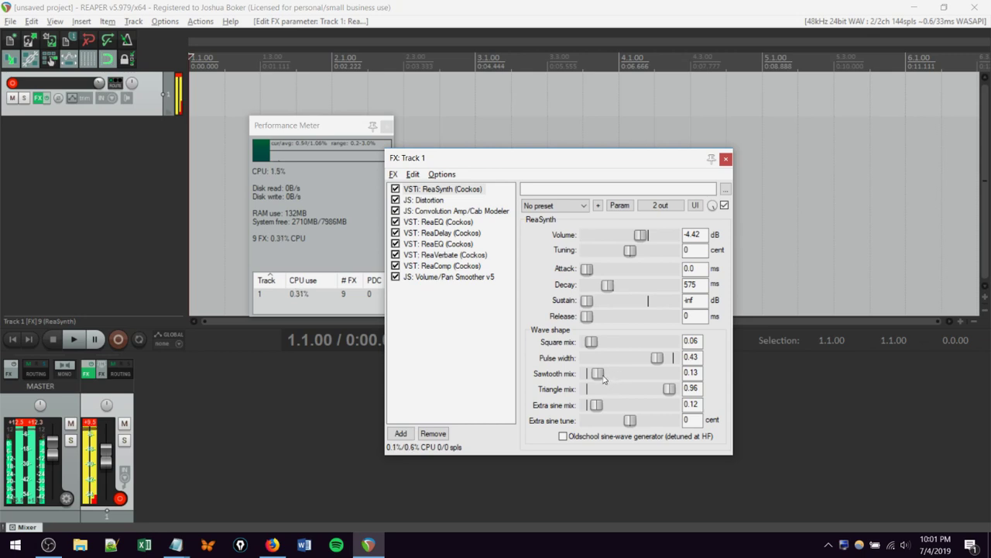
mouse_move(597, 373)
mouse_down()
mouse_move(621, 376)
mouse_move(610, 378)
mouse_up()
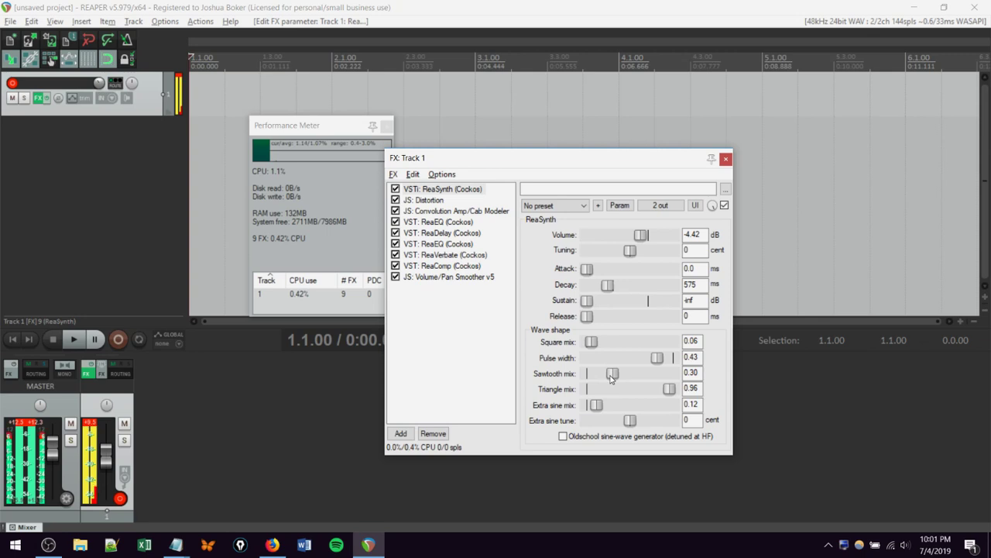
Set ReaVerbate's dampening to 31, and check the Convolution Amp/Cab Modeler and ReaDelay settings.
click(443, 256)
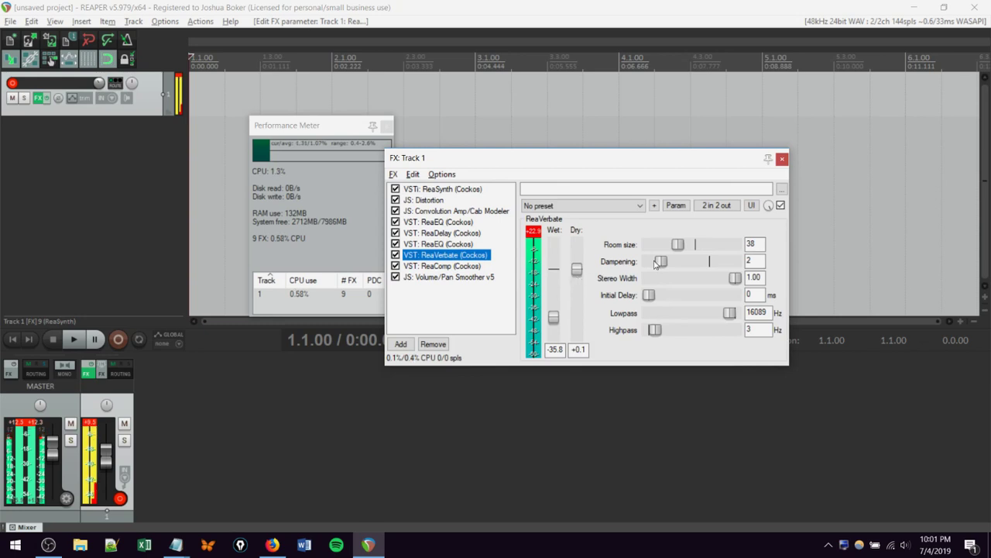
drag(662, 264, 698, 262)
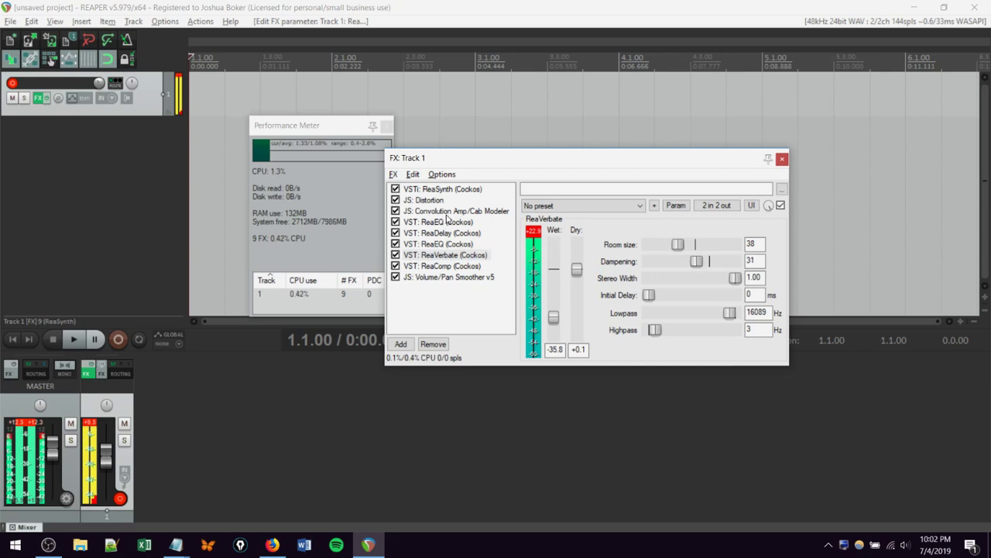
click(446, 213)
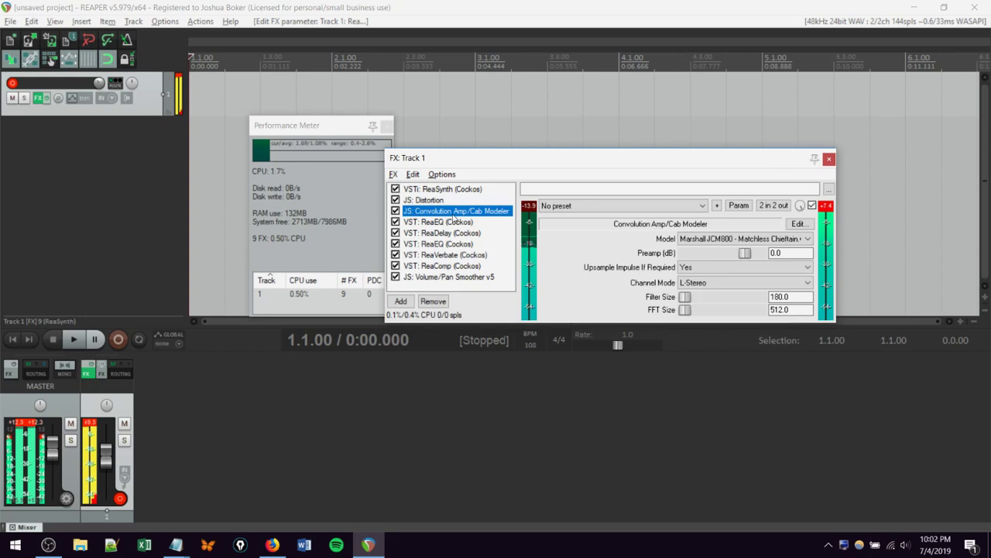
click(457, 232)
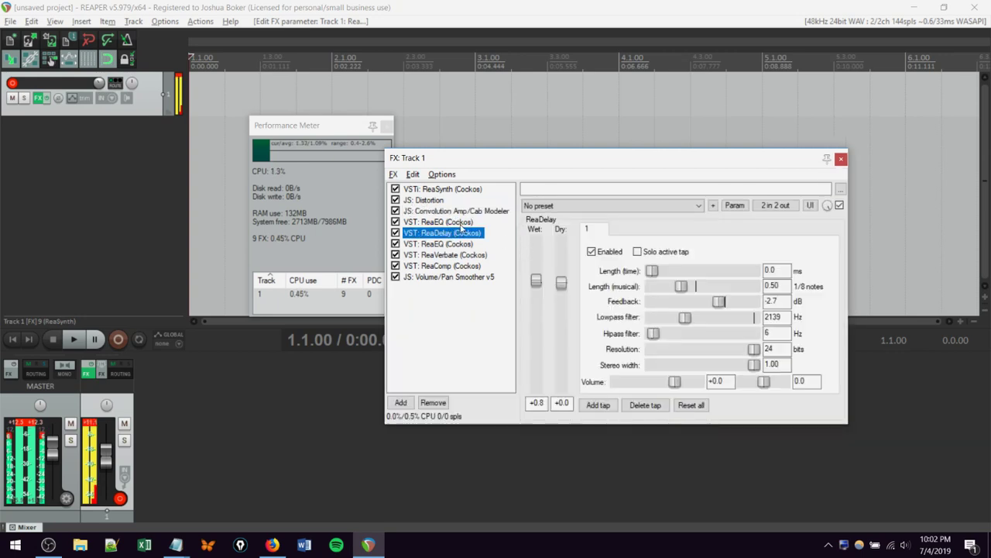
In the first ReaEQ, set band 2 to 4261.9 Hz at 8.6 dB, band 3 to 10690.6 Hz at 4.8 dB and band 4 to 1497.5 Hz at -10.8 dB.
click(461, 222)
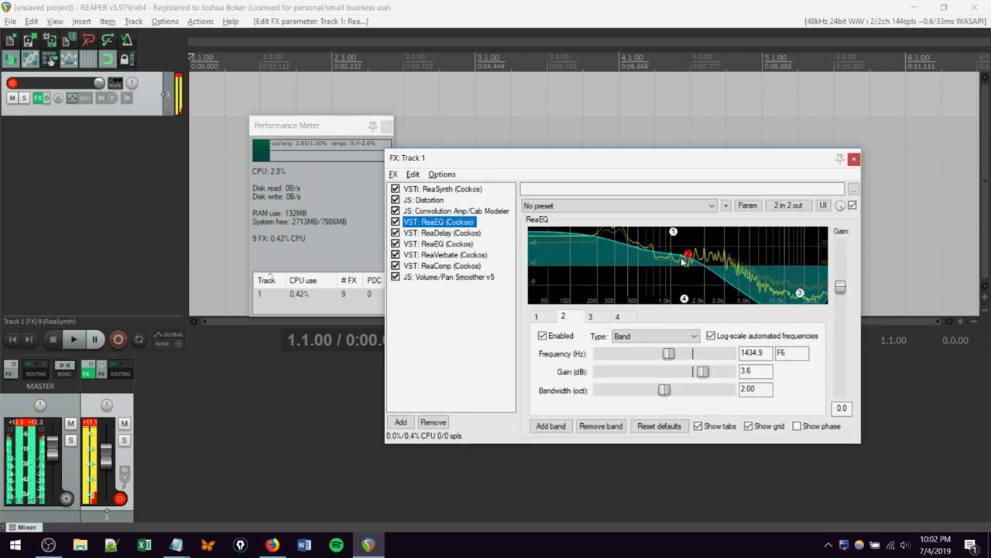
drag(686, 260, 742, 237)
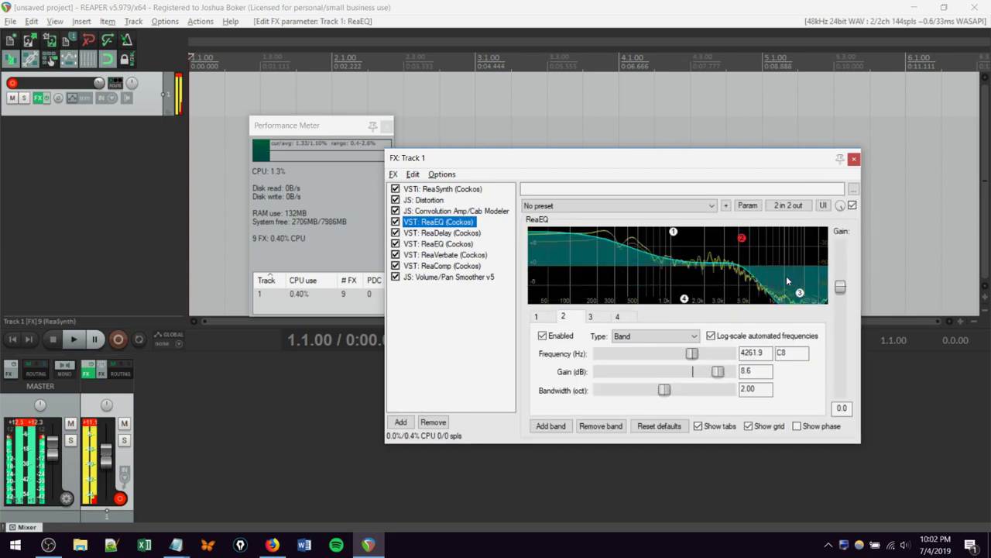
mouse_move(800, 293)
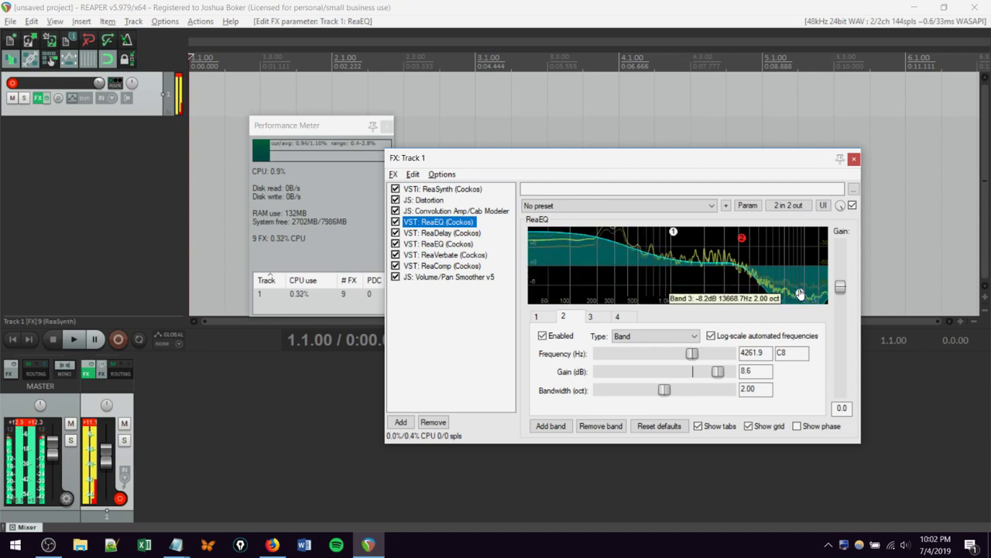
drag(800, 294, 788, 252)
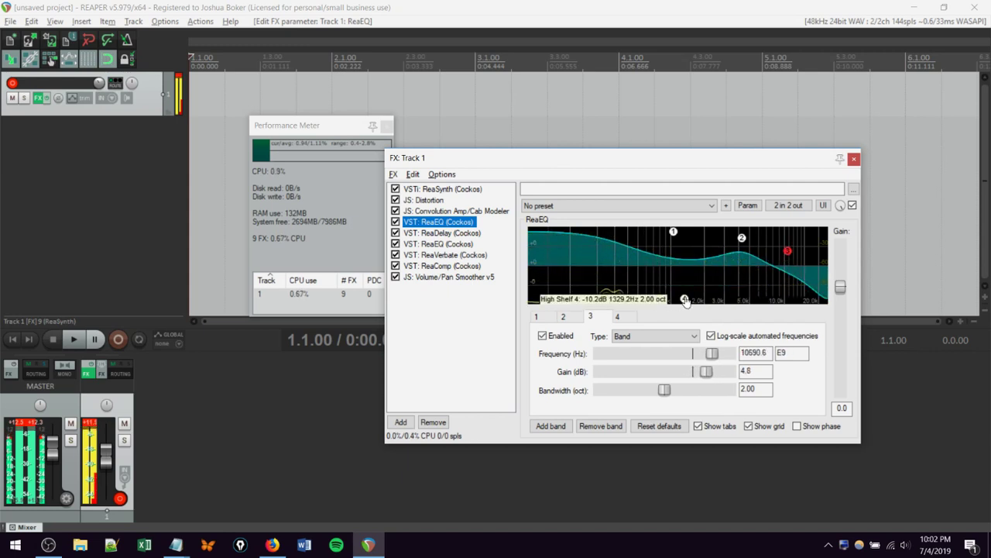
mouse_move(684, 299)
mouse_down()
mouse_move(689, 288)
mouse_move(682, 297)
mouse_up()
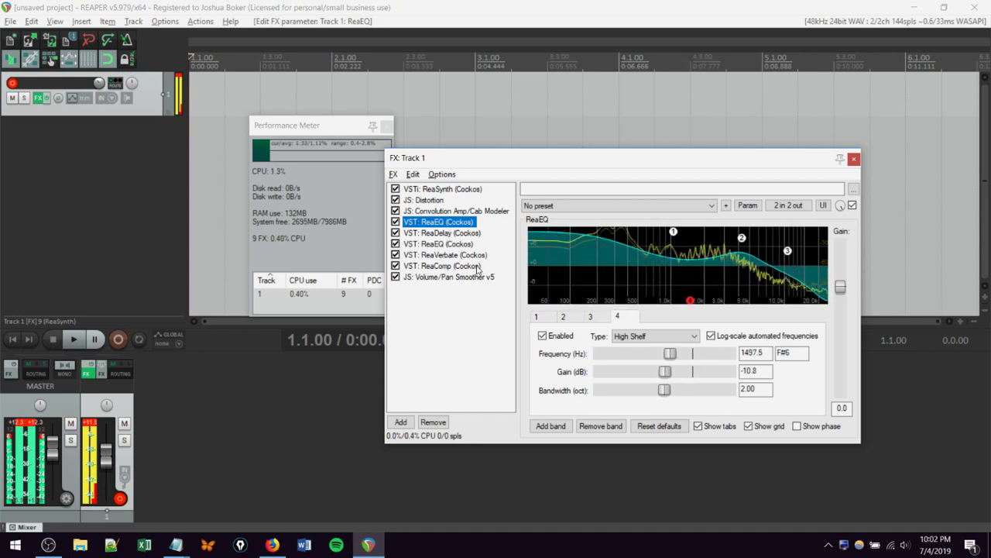
Set ReaVerbate's wet level to -1.3 dB, room size to 62, dampening to 52 and highpass to 3980 Hz.
click(447, 254)
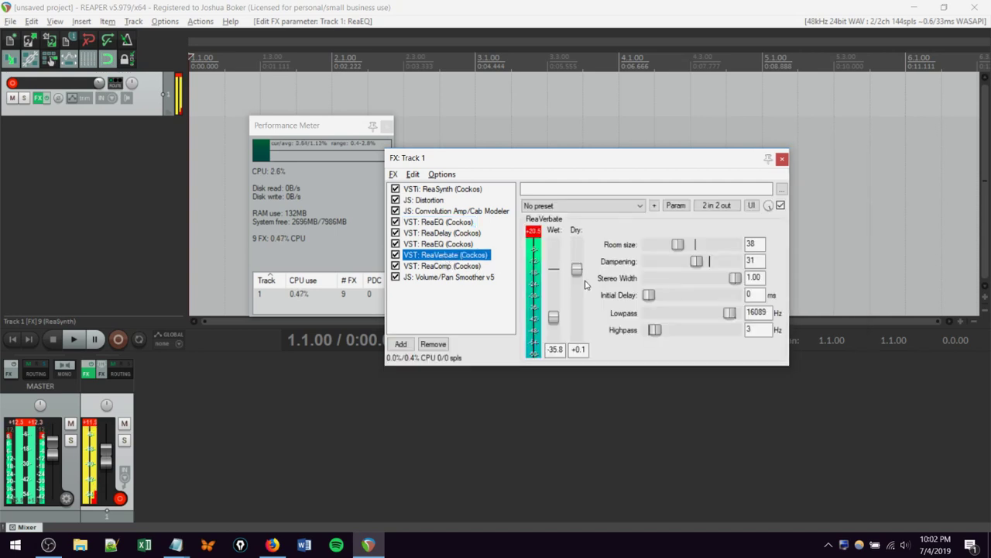
drag(558, 320, 573, 284)
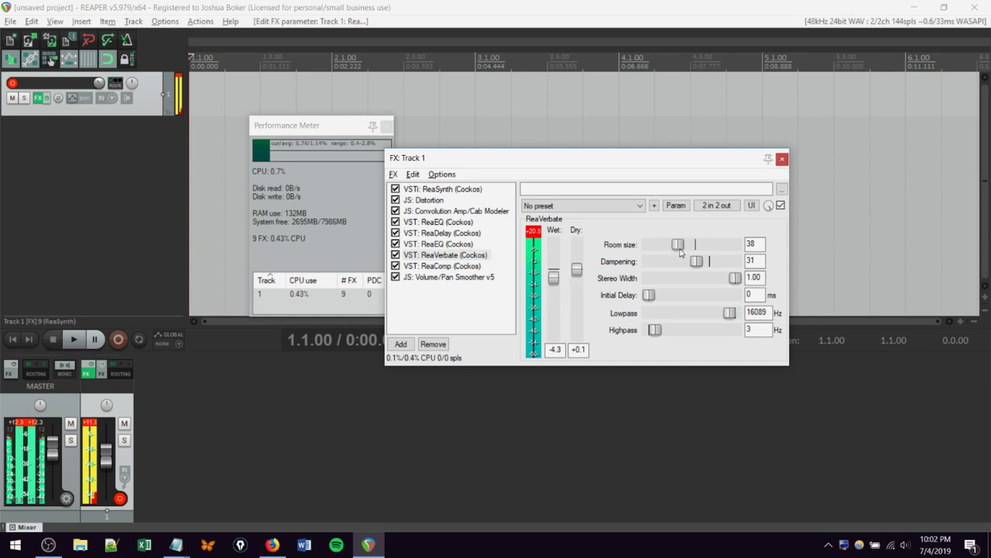
drag(679, 247, 708, 245)
drag(695, 263, 711, 262)
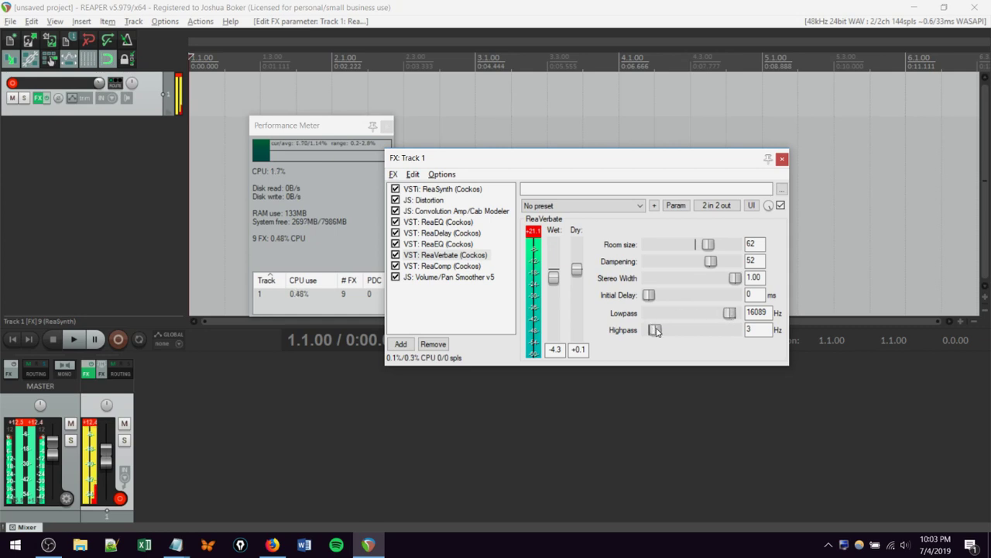
drag(657, 330, 704, 325)
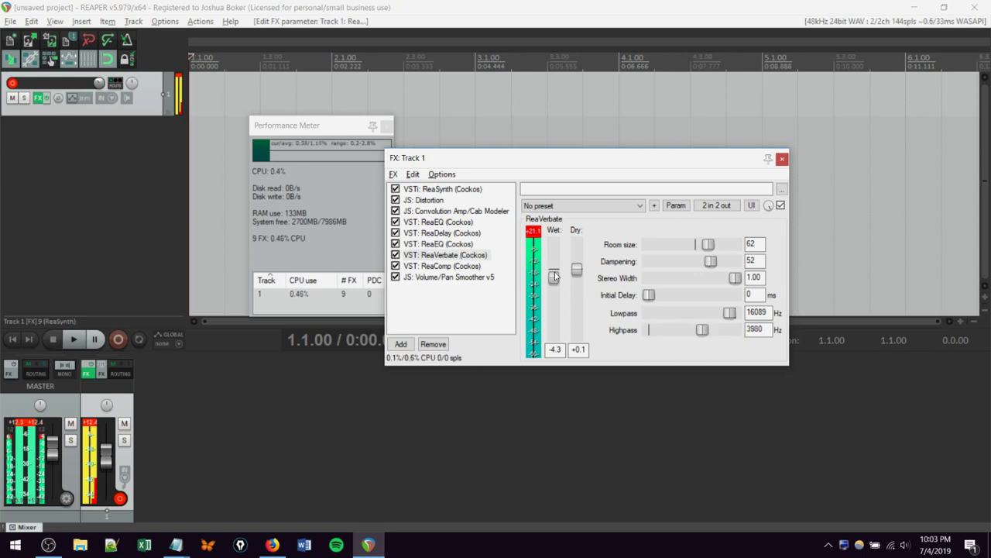
drag(556, 276, 561, 270)
Lower the overall plug-in wet mix of ReaComp.
click(456, 268)
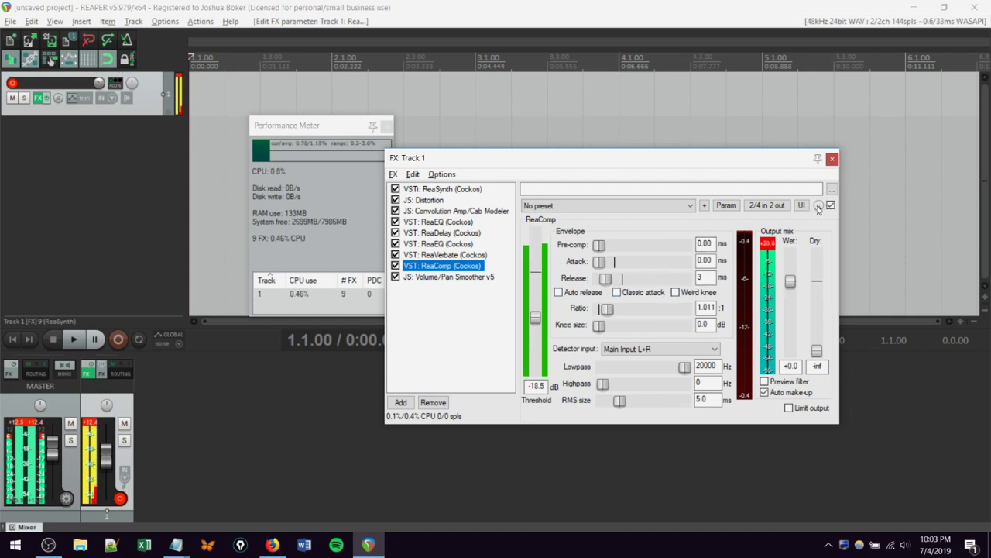
drag(819, 209, 819, 221)
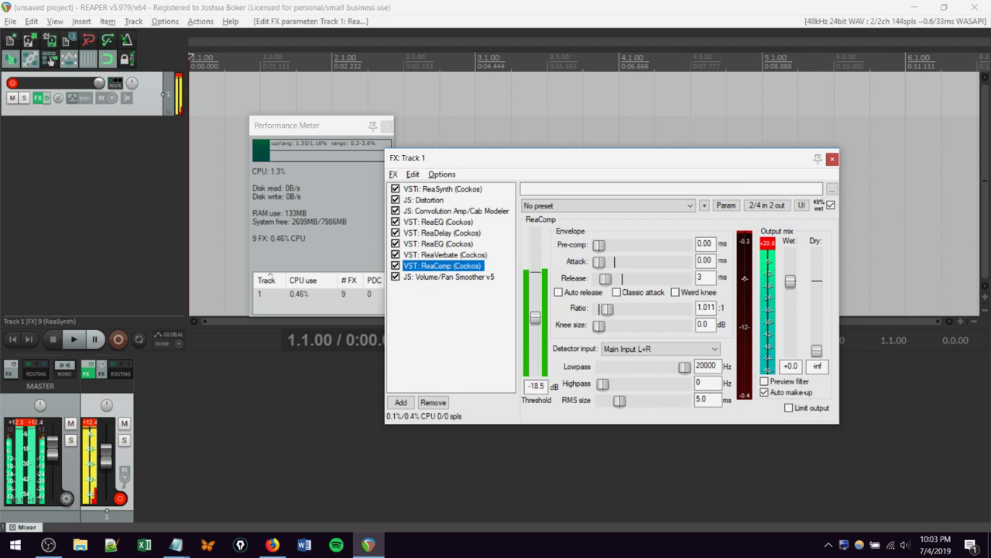
drag(818, 205, 819, 217)
Set the JS Distortion hardness to 1.0 and its gain to 9.0 dB.
click(434, 201)
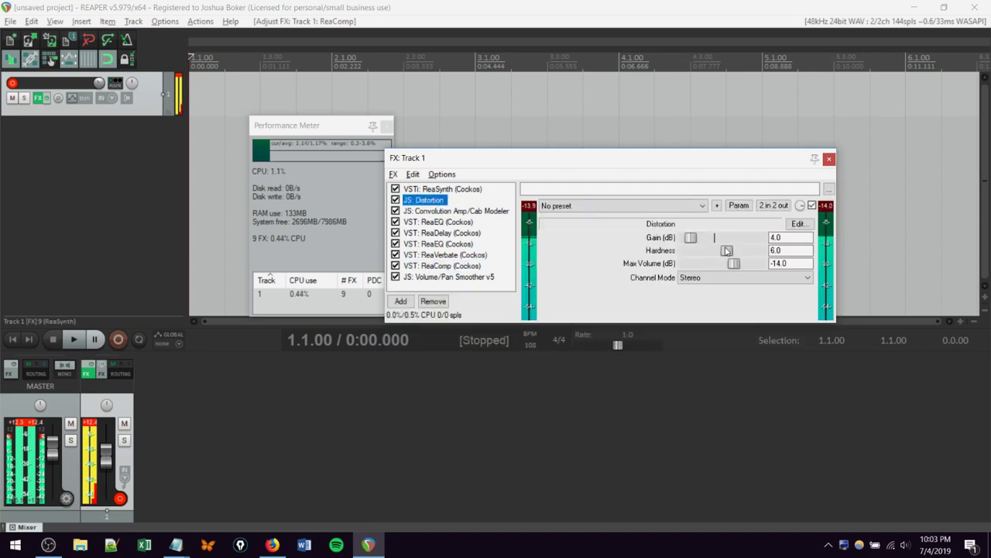
click(726, 250)
drag(727, 250, 700, 248)
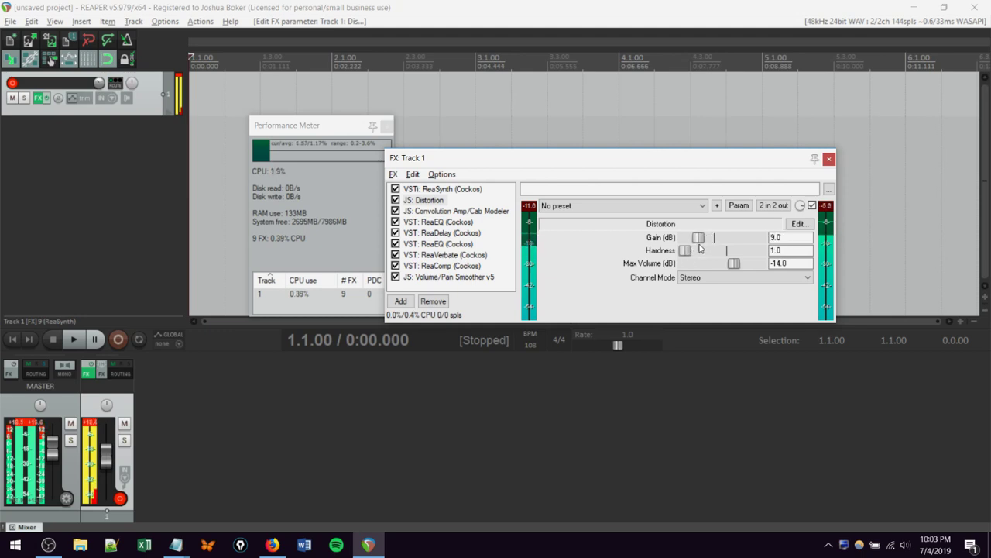
Set ReaSynth's square mix to 0.56, volume to -14.45 dB and sustain to -3.48 dB.
click(447, 191)
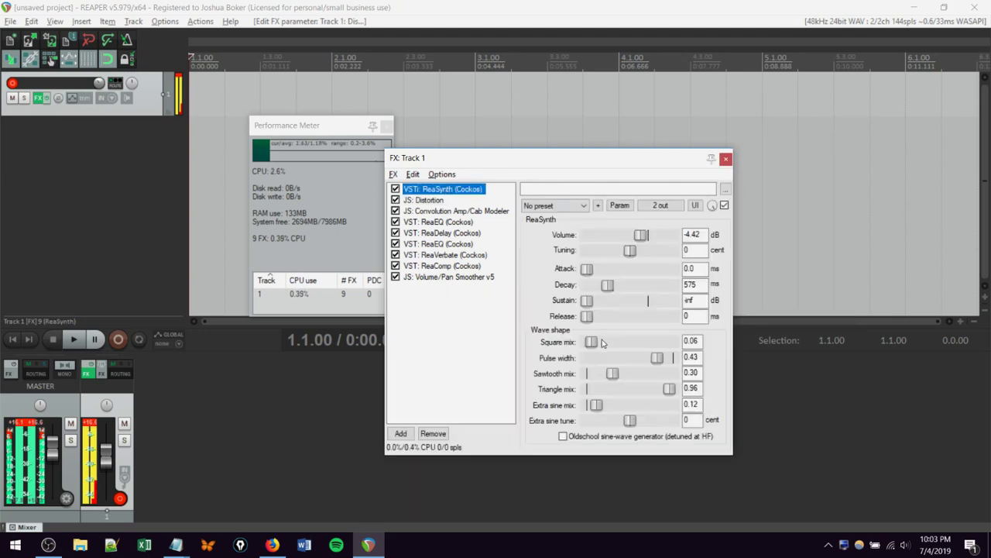
drag(591, 345, 635, 343)
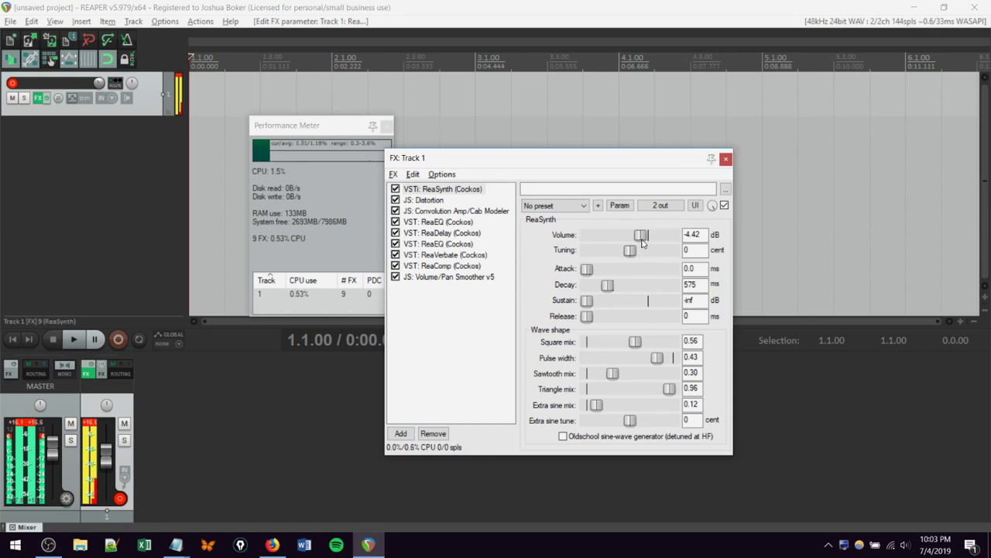
drag(641, 241, 627, 252)
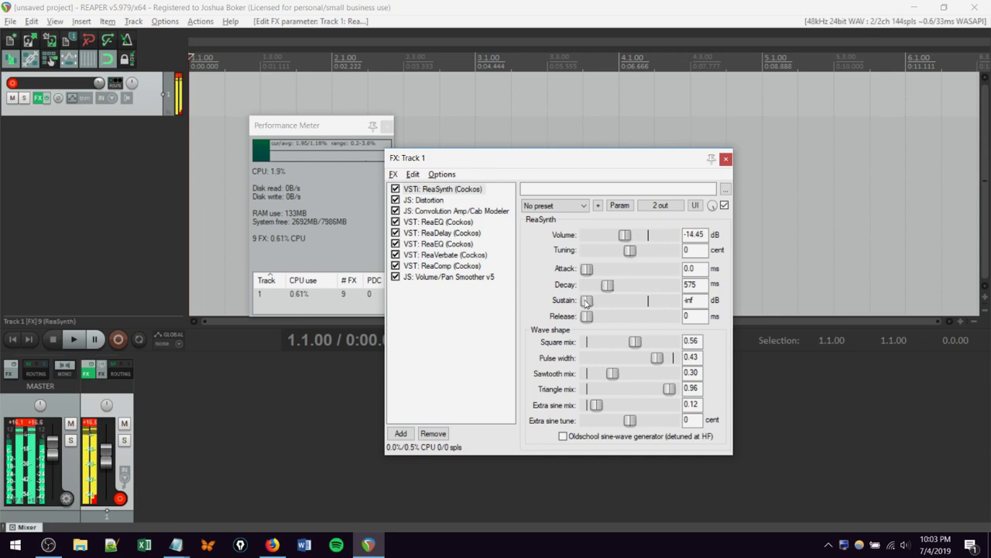
drag(587, 302, 596, 301)
drag(606, 300, 641, 295)
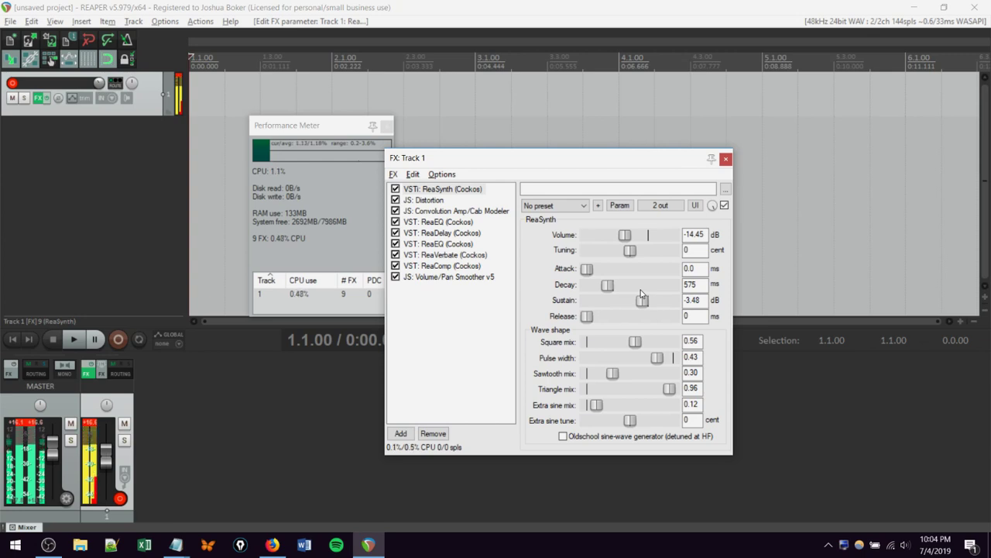
Set ReaSynth's release to 224 ms, sawtooth mix to 0.07, sustain to -56.76 dB and volume to -12.66 dB.
drag(587, 317, 613, 316)
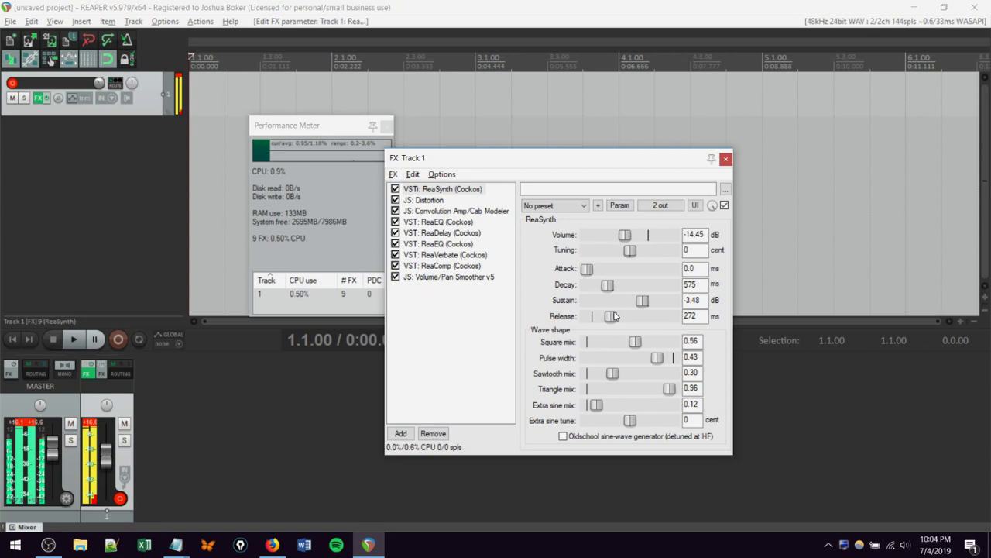
drag(614, 316, 610, 316)
drag(609, 376, 588, 384)
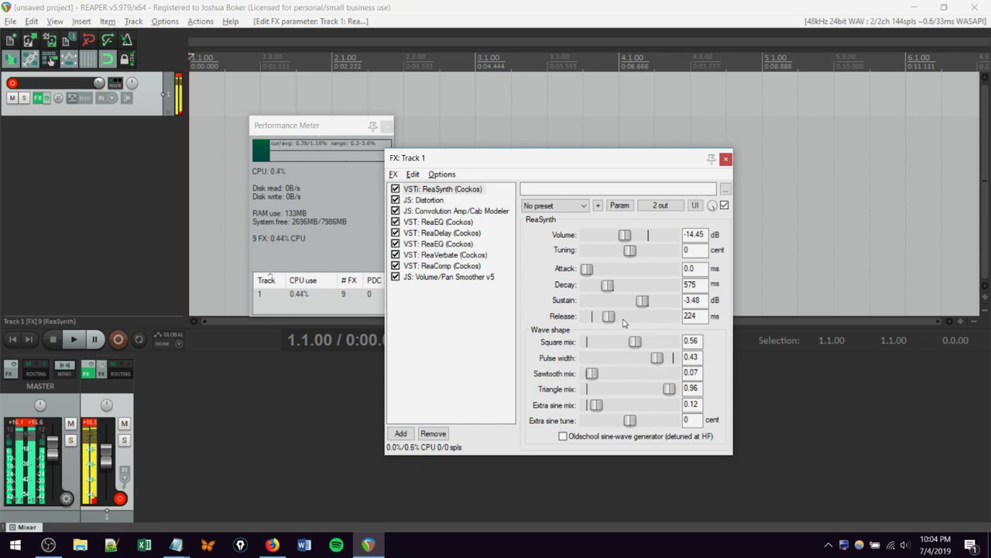
drag(642, 304, 594, 319)
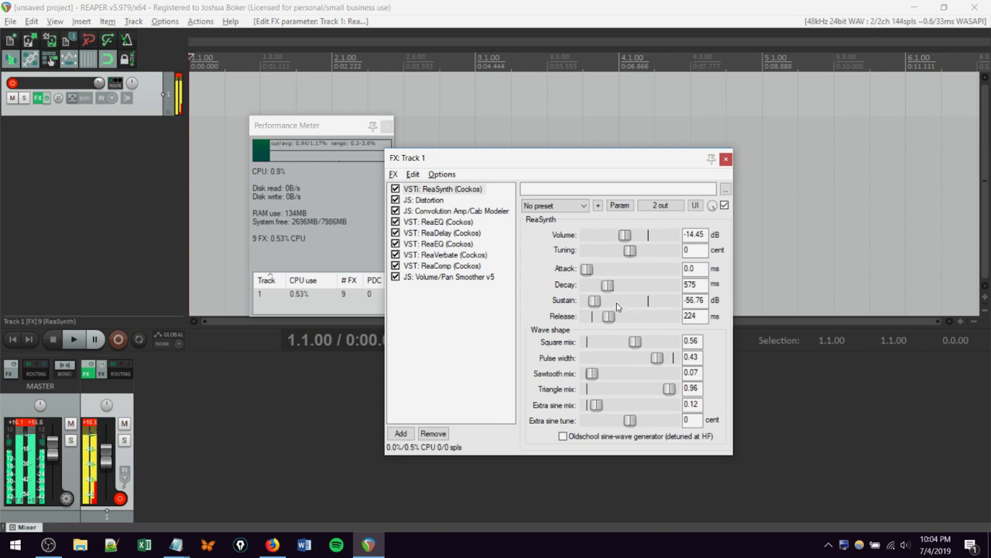
mouse_move(626, 239)
mouse_down()
mouse_move(614, 240)
mouse_move(630, 243)
mouse_up()
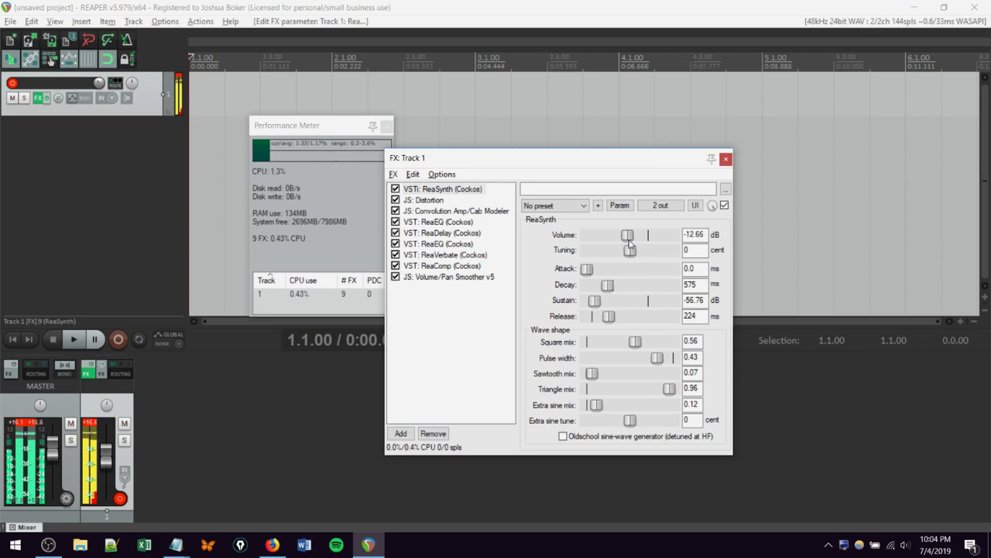
In the first ReaEQ, set band 2 to 4317.7 Hz at 2.8 dB, band 1 to 668.5 Hz at 3.8 dB and band 4 to 262.3 Hz at 0.2 dB.
click(470, 245)
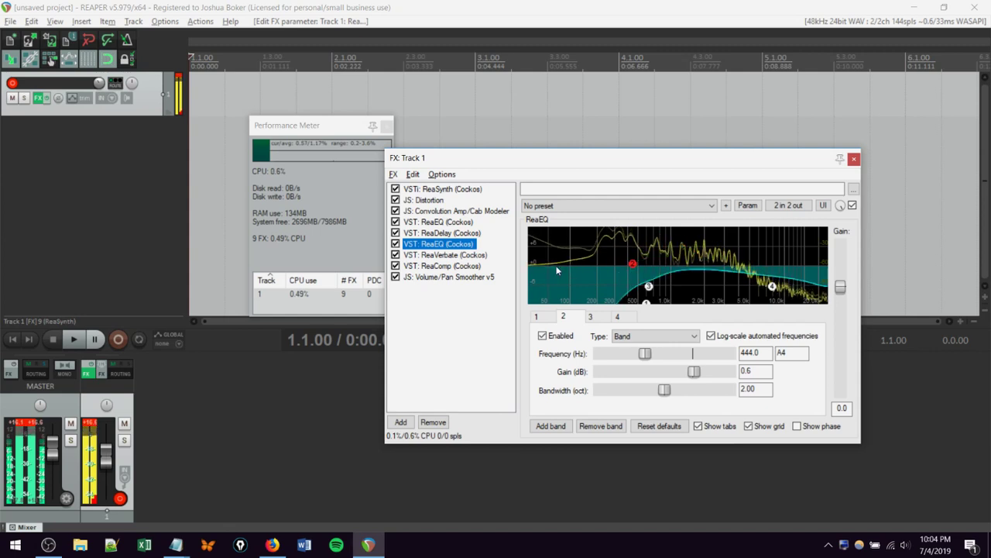
click(468, 223)
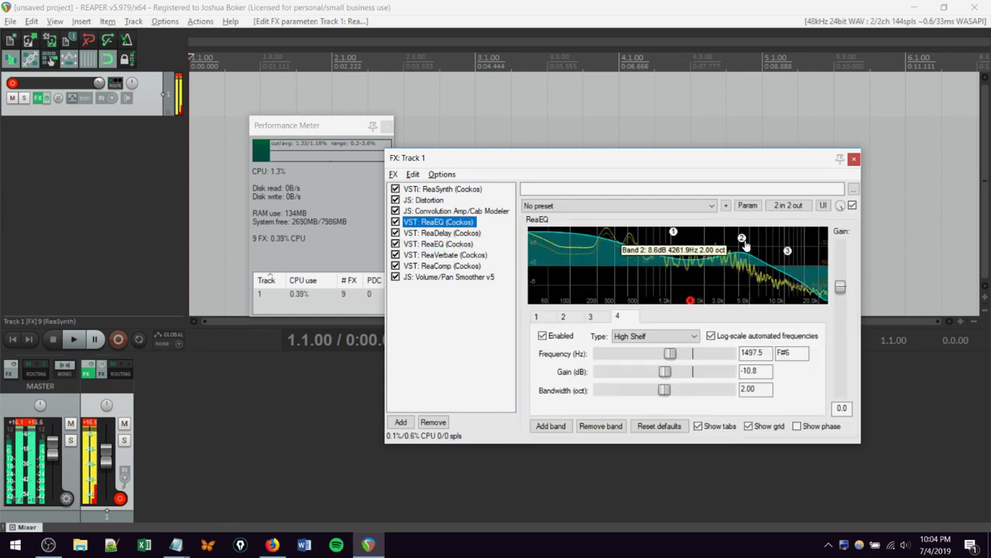
drag(745, 242, 746, 262)
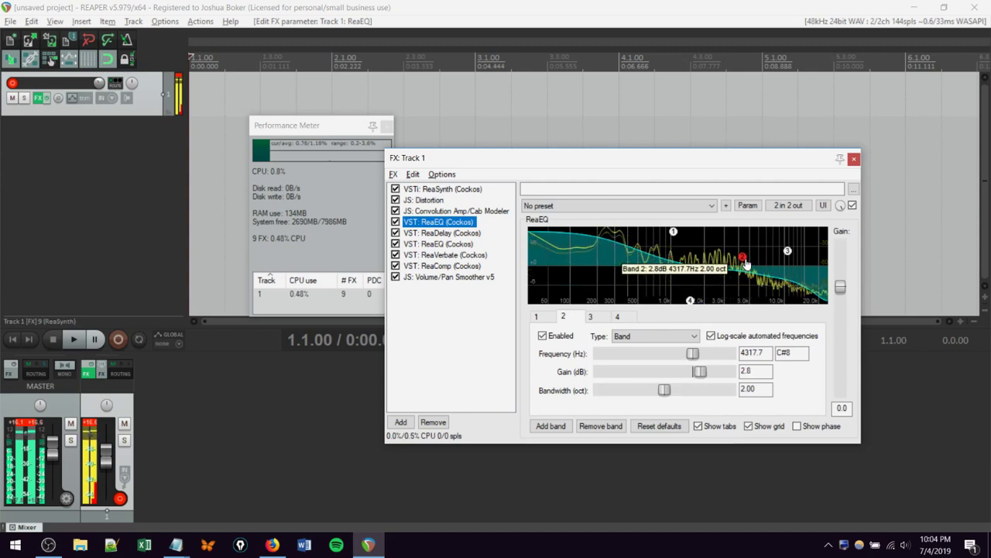
drag(673, 232, 652, 257)
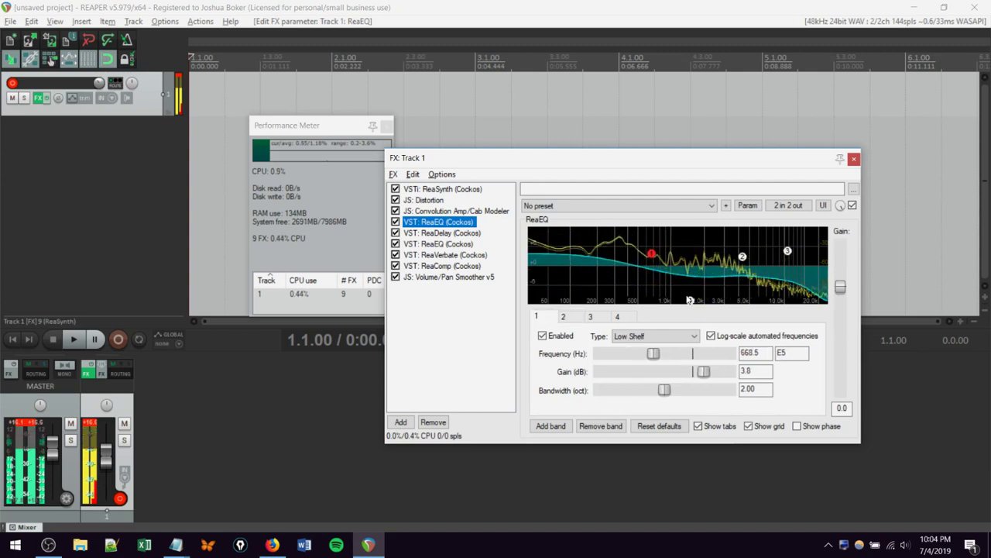
drag(690, 302, 608, 266)
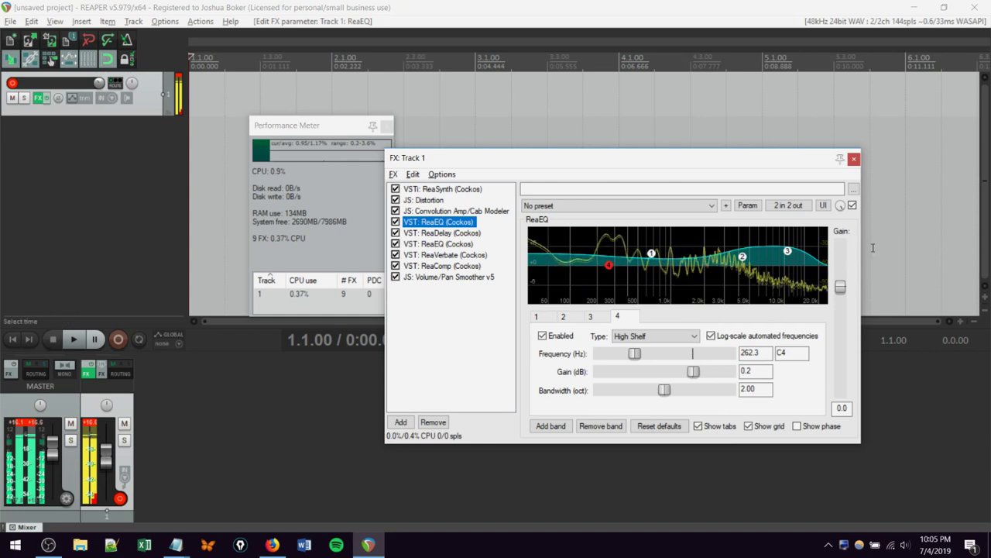
Cut the first ReaEQ's band 3 to -7.4 dB at 13319.5 Hz, lower band 2 slightly, and set band 1 to -4.6 dB at 715.6 Hz.
click(788, 252)
drag(787, 252, 799, 290)
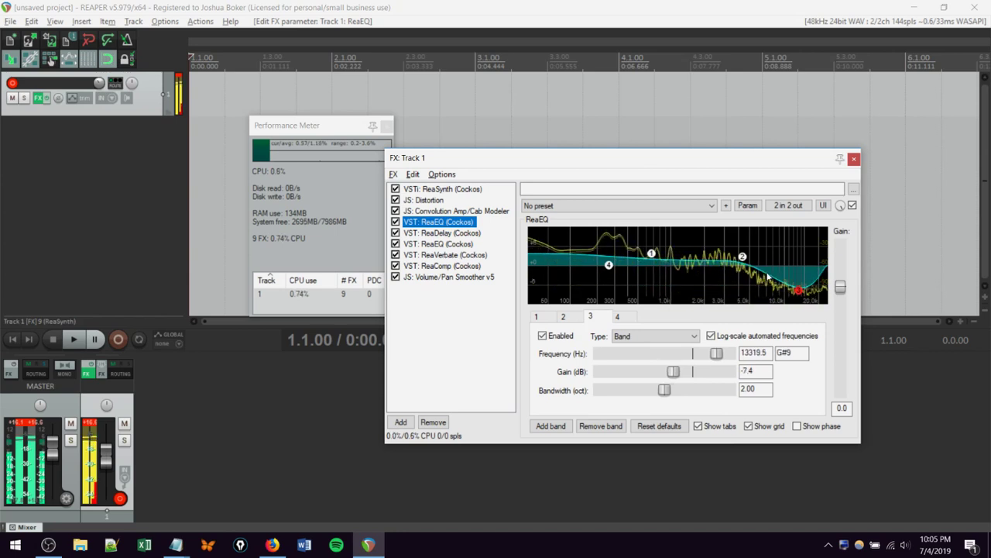
click(743, 257)
drag(745, 264, 748, 267)
drag(652, 253, 657, 286)
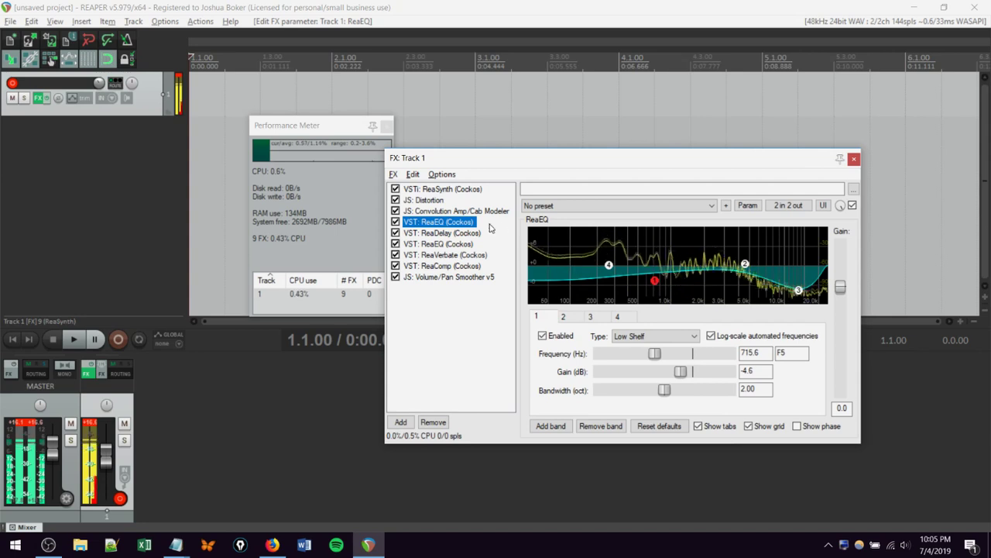
Set ReaVerbate's wet level to -inf and open the JS Distortion settings.
click(445, 255)
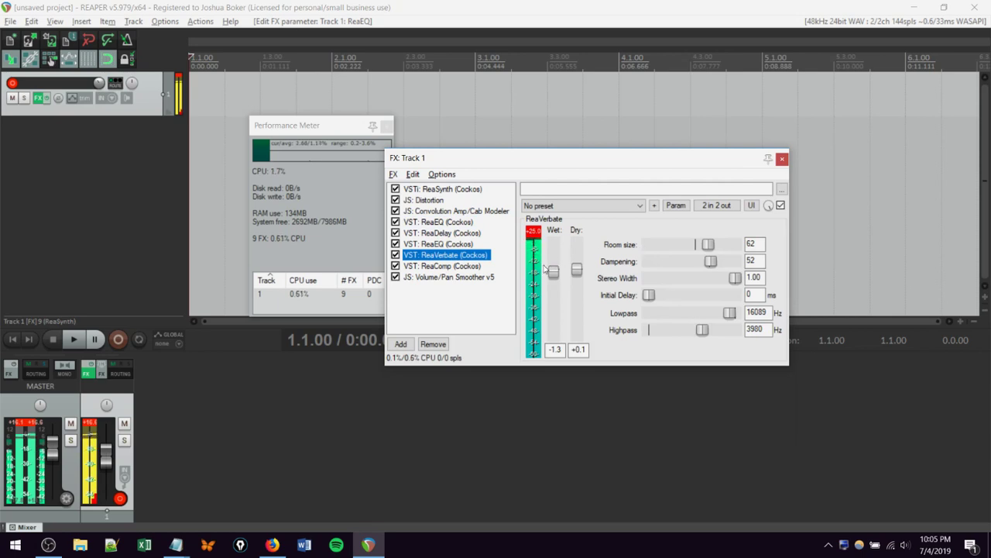
drag(553, 274, 549, 362)
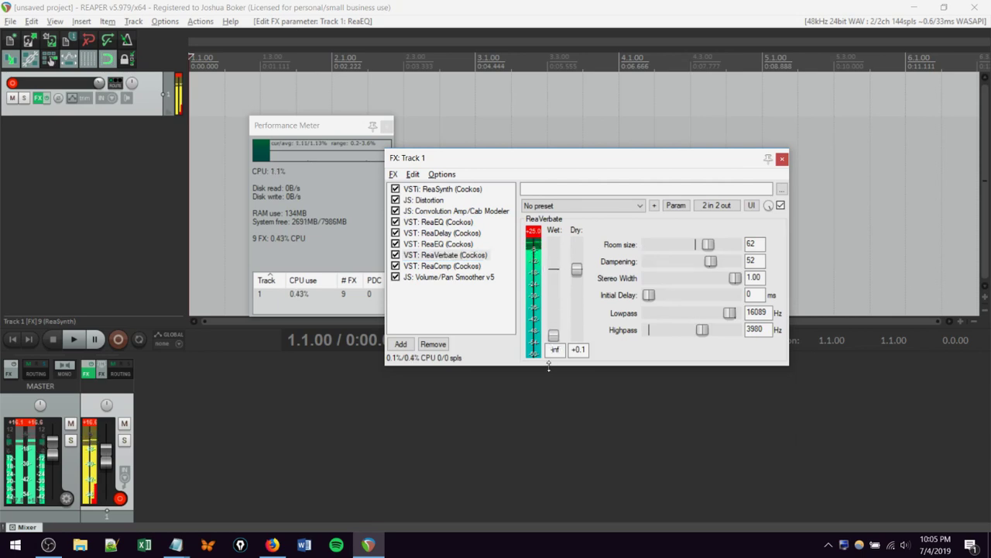
click(424, 201)
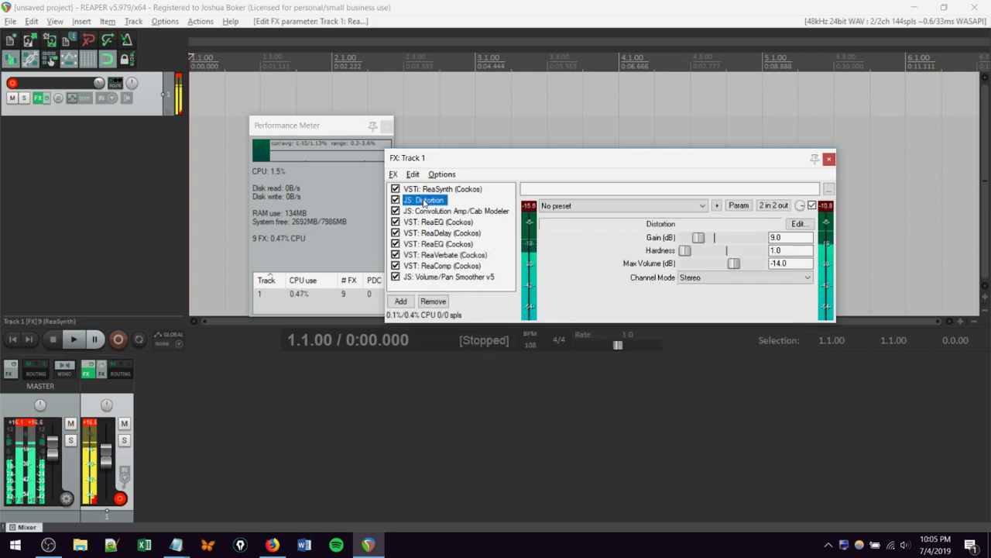
Set the JS Distortion's gain to 14 dB and its max volume to -37 dB.
click(699, 238)
drag(698, 238, 691, 265)
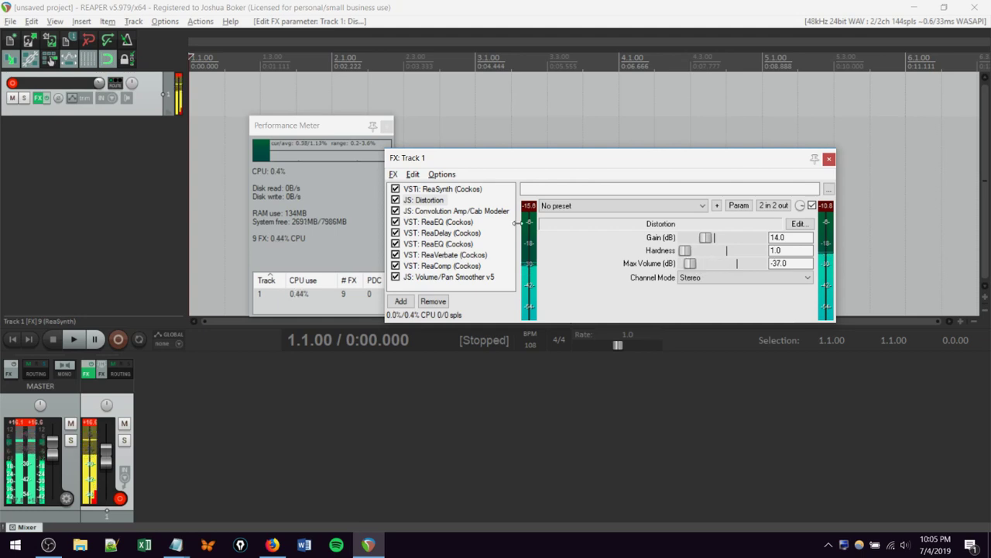
Set ReaSynth's decay to 4493 ms and its sustain to -4.72 dB.
click(426, 190)
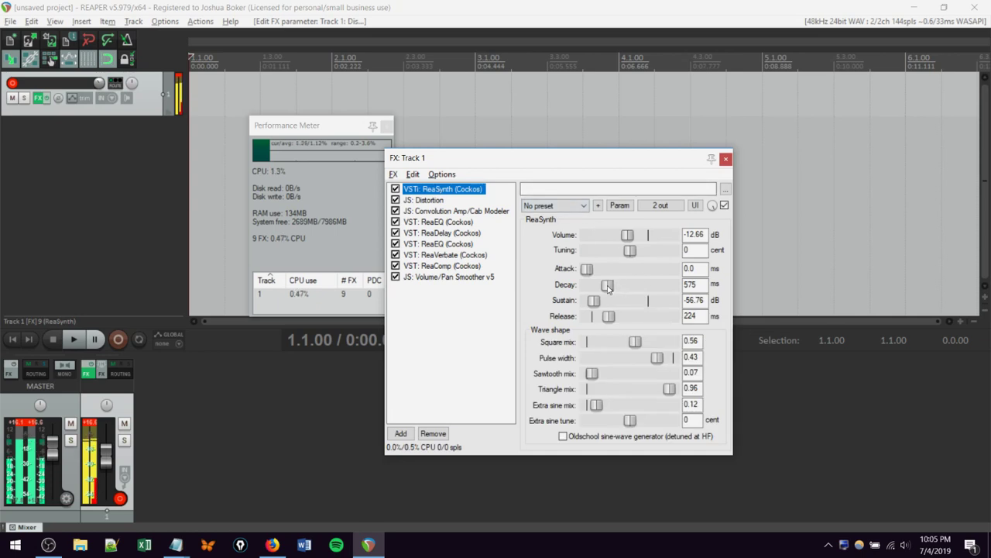
drag(609, 286, 638, 286)
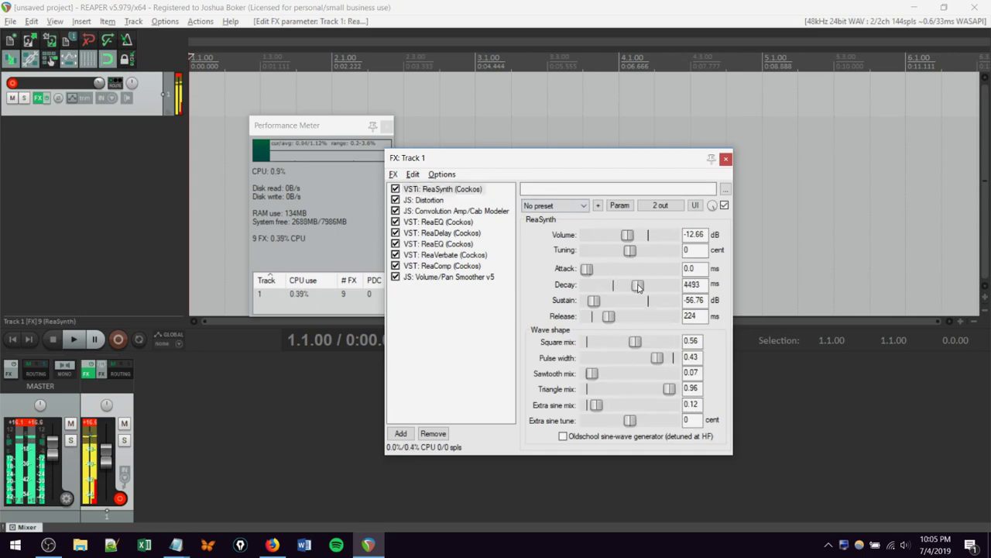
drag(598, 302, 645, 301)
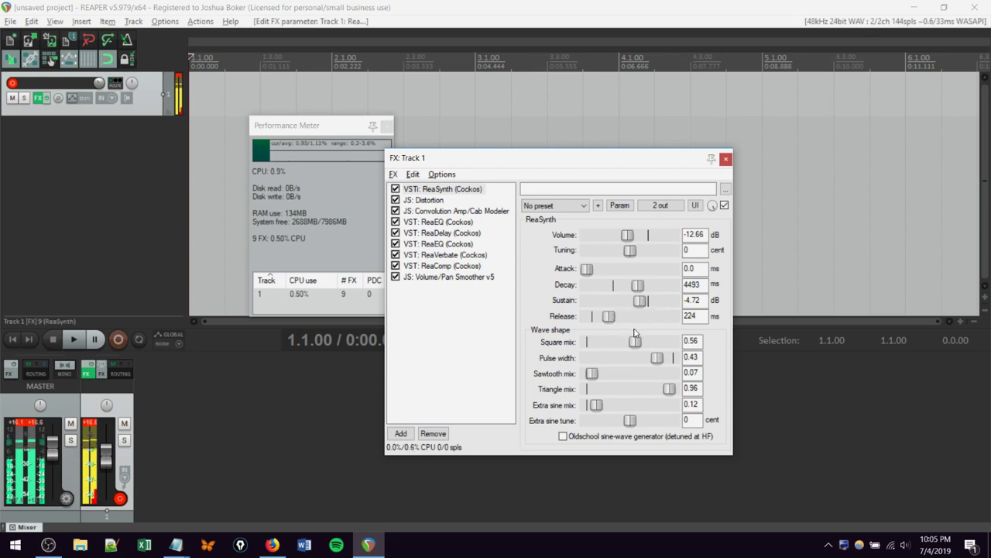
In ReaDelay, set the lowpass filter to 4705 Hz, feedback to -1.3 dB, wet level to -3.2 and hipass filter to 968 Hz.
click(422, 232)
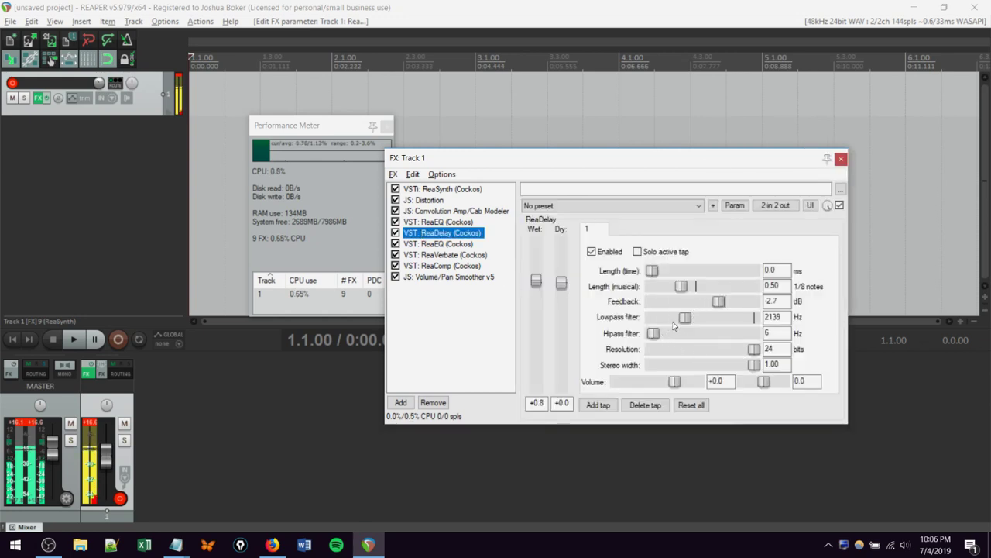
drag(685, 318, 699, 321)
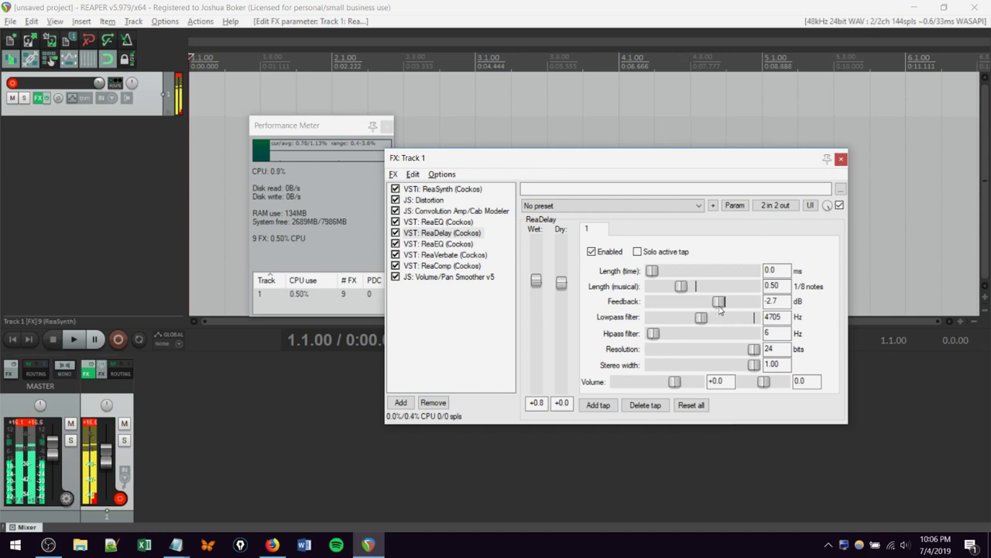
drag(720, 304, 711, 308)
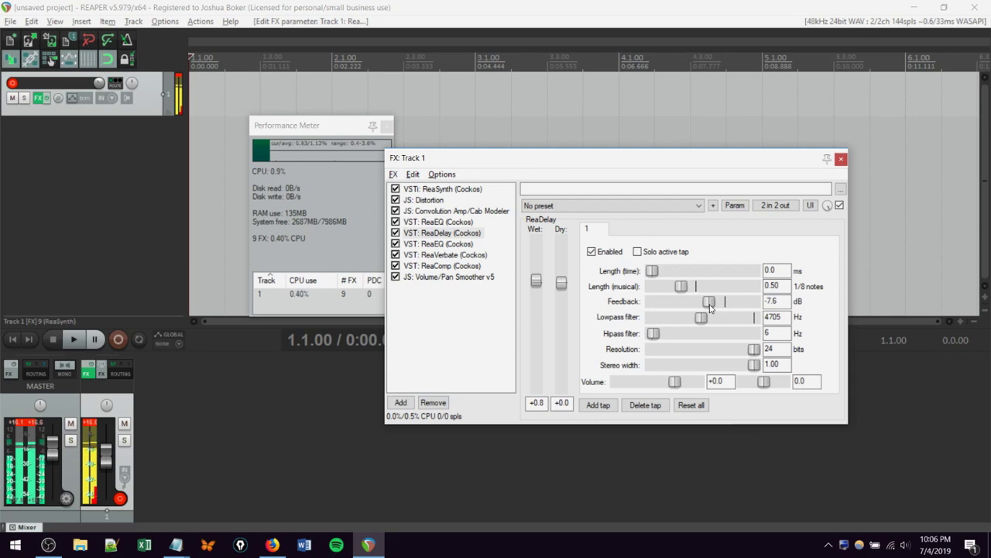
drag(711, 307, 723, 309)
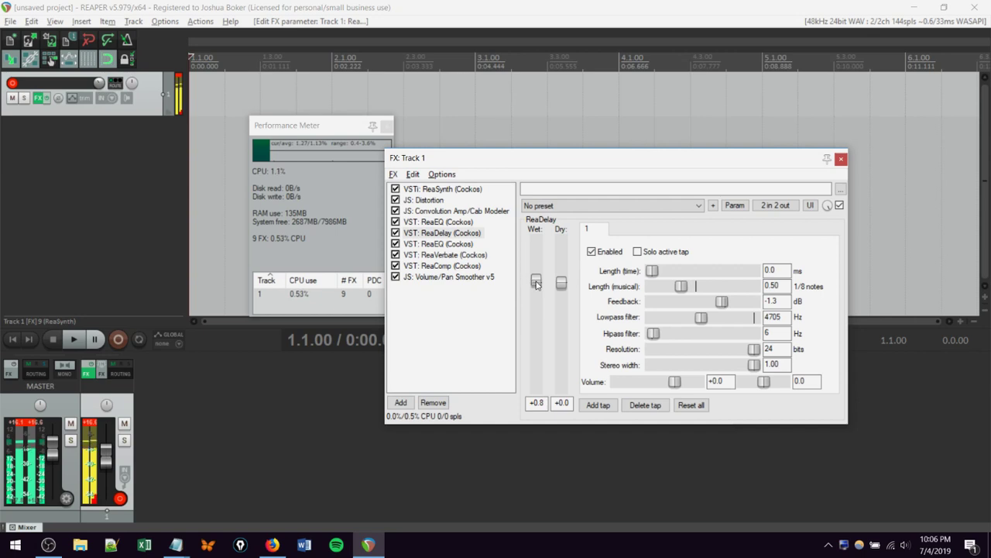
drag(536, 281, 537, 296)
drag(649, 333, 674, 333)
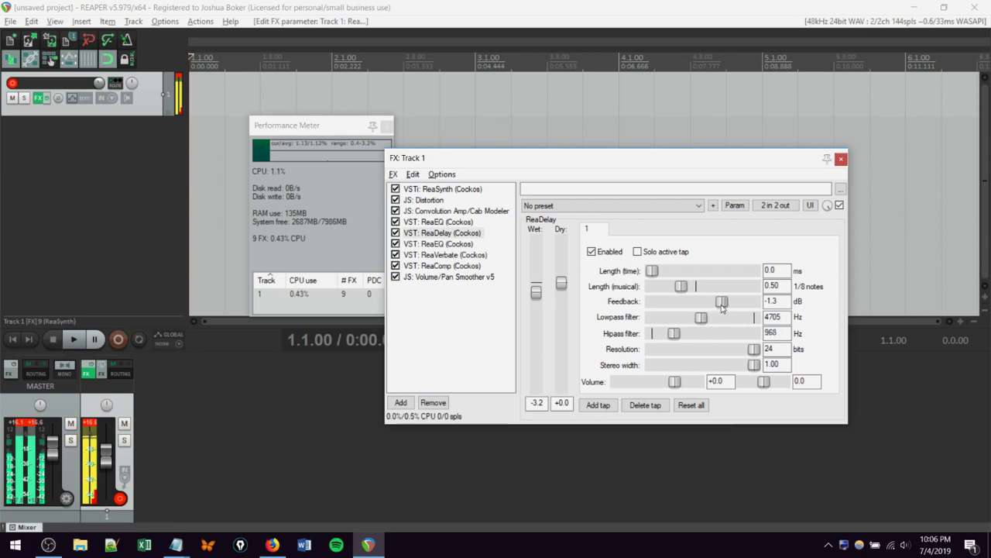
Set ReaDelay's feedback to -1.9 dB, lowpass filter to 17447 Hz, wet level to +0.7 and hipass filter to 61 Hz.
mouse_move(722, 302)
mouse_down()
mouse_move(698, 306)
mouse_move(721, 311)
mouse_up()
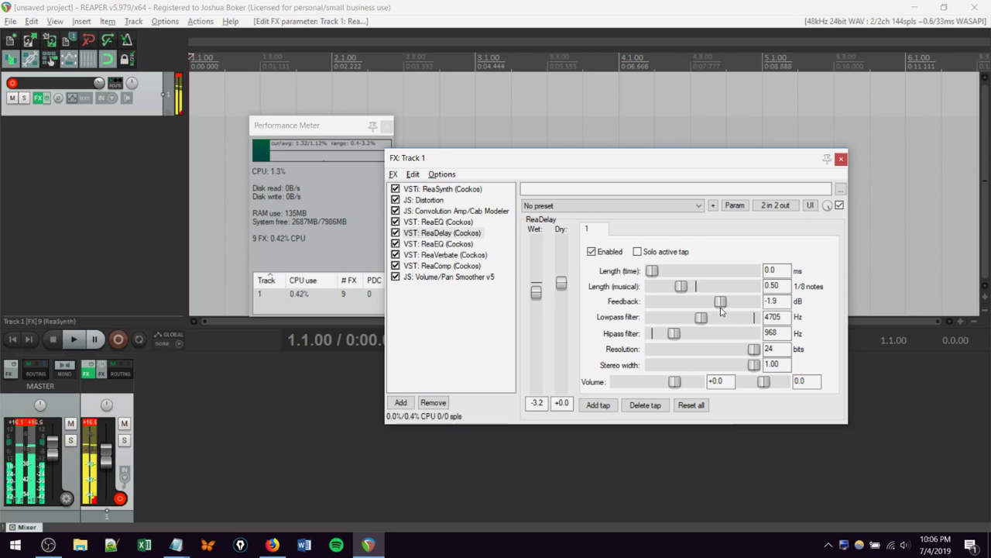
drag(701, 322, 747, 320)
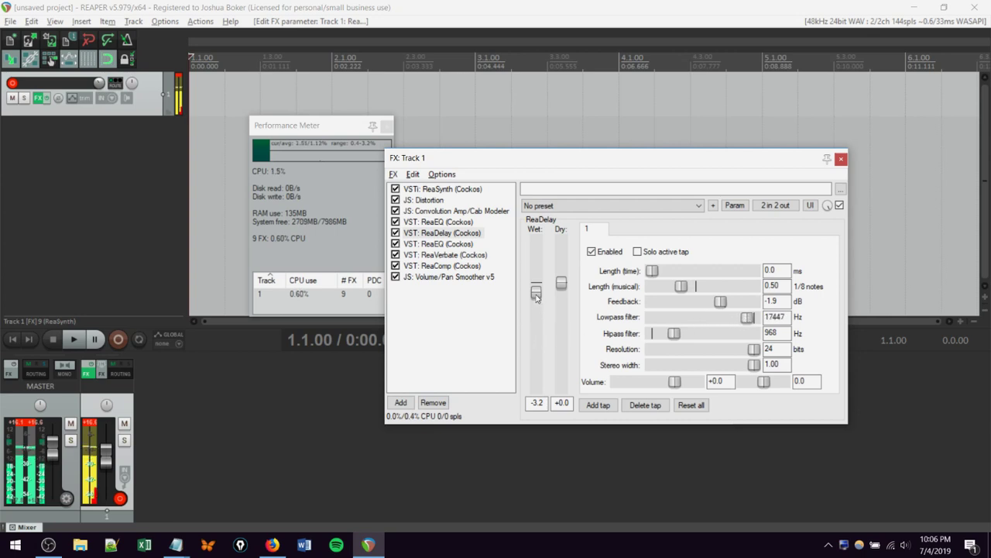
drag(535, 291, 541, 285)
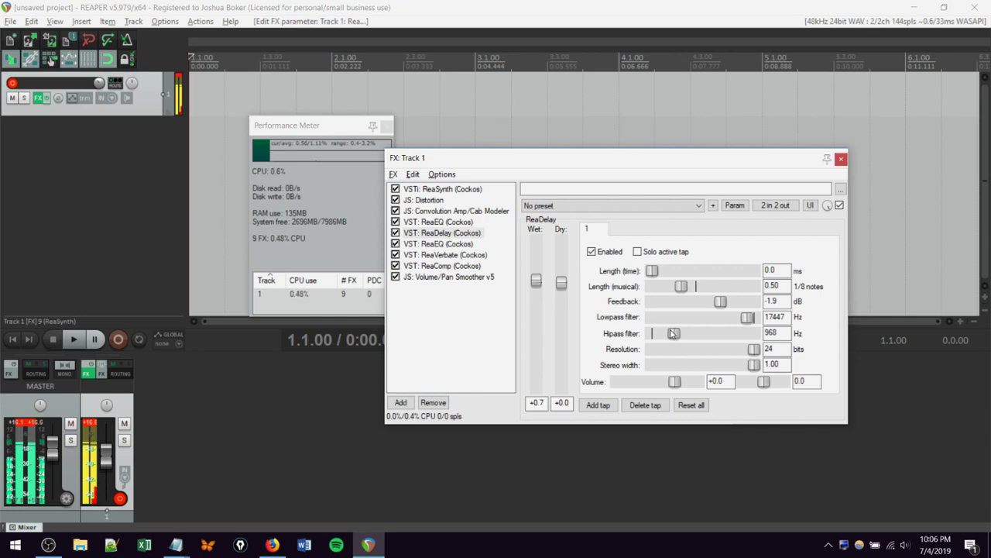
drag(673, 333, 655, 337)
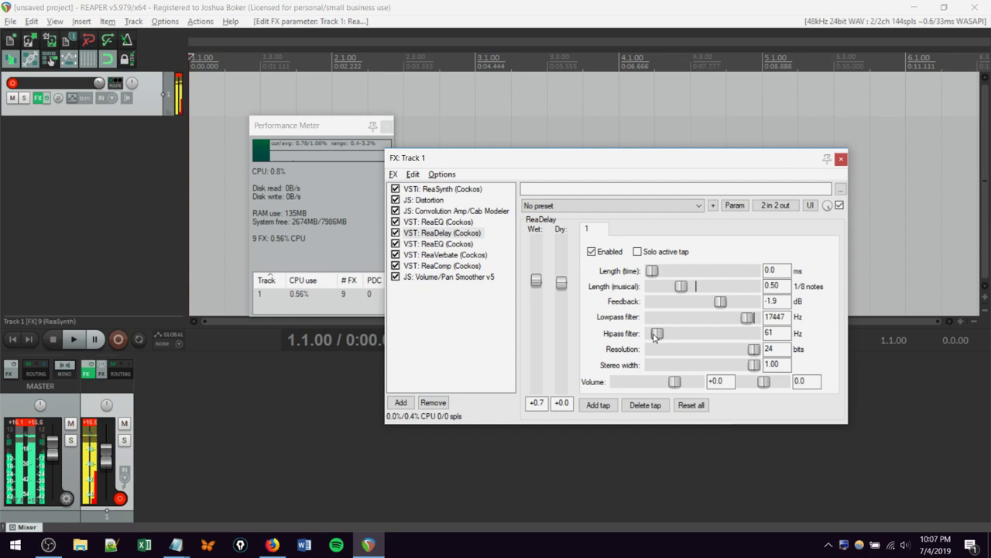
Set ReaSynth's sustain to -59.83 dB, decay to 26 ms, release to 1111 ms and volume to -3.14 dB.
click(435, 191)
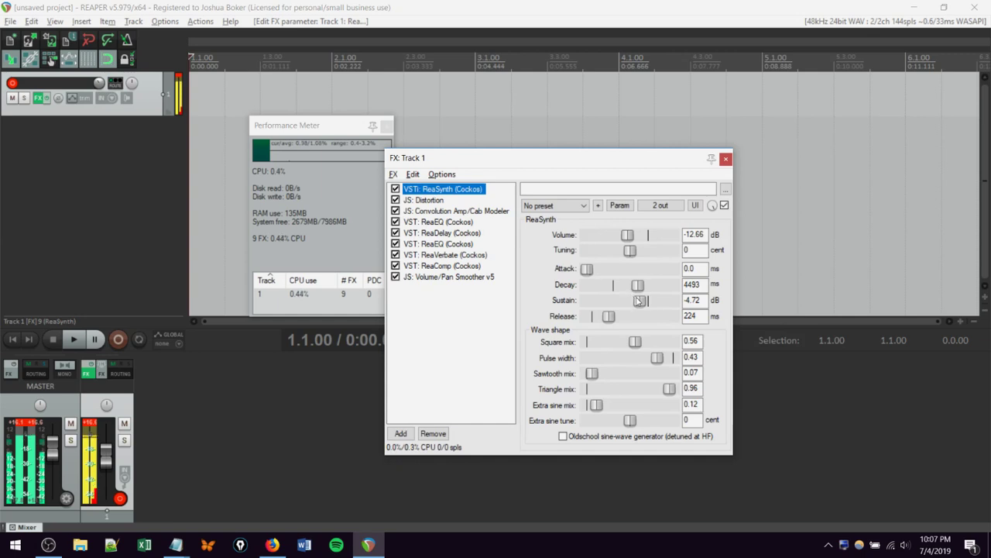
drag(639, 300, 591, 310)
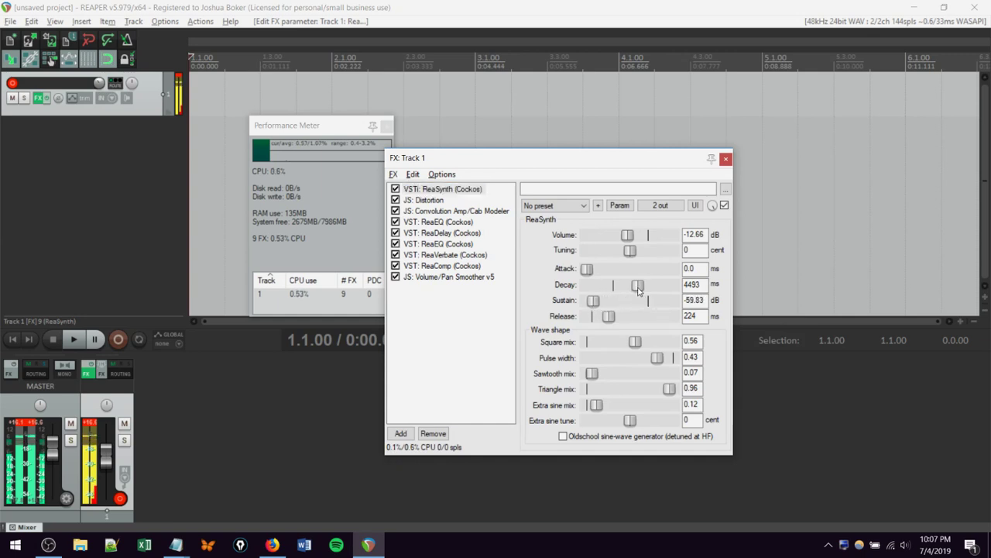
drag(635, 288, 594, 300)
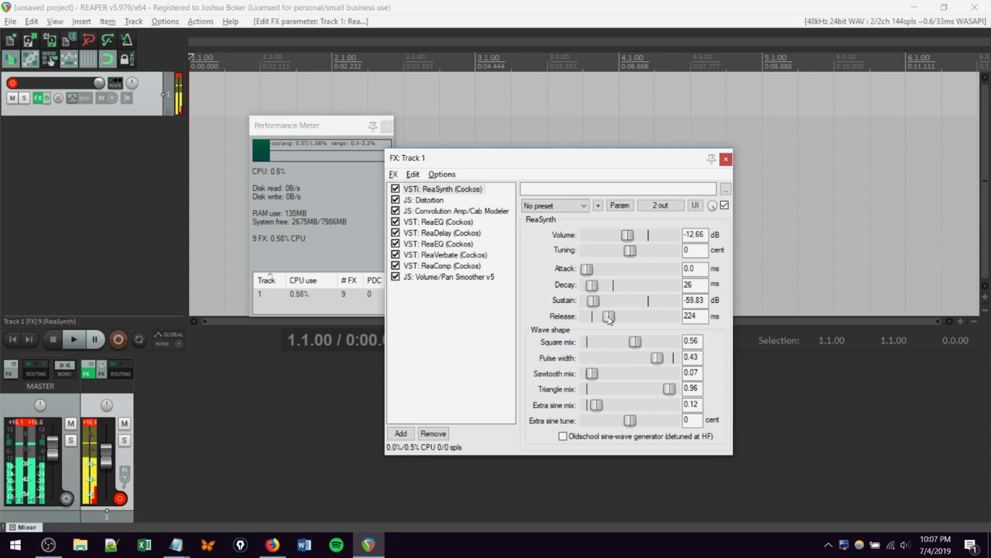
drag(607, 317, 631, 320)
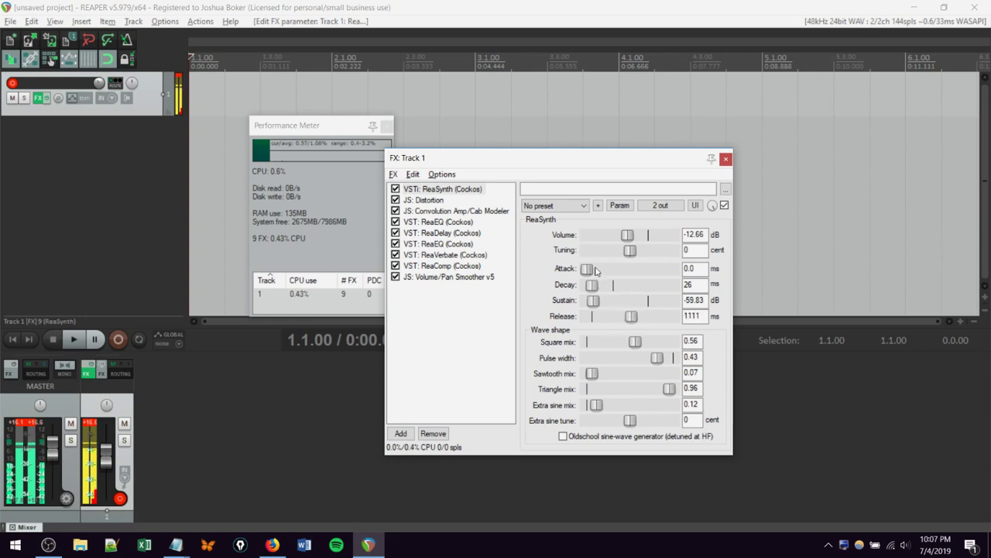
drag(628, 235, 649, 236)
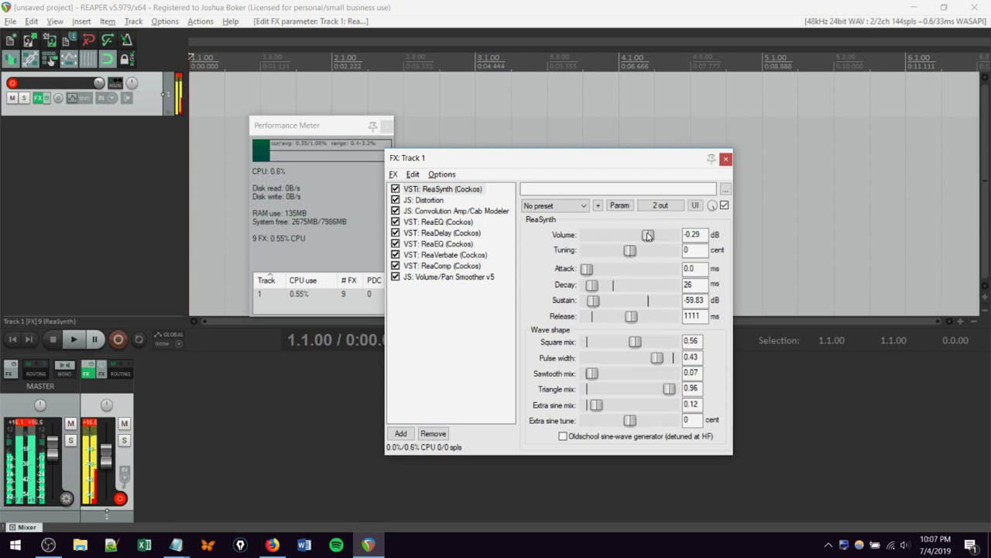
mouse_move(648, 236)
mouse_down()
mouse_move(629, 235)
mouse_move(643, 235)
mouse_up()
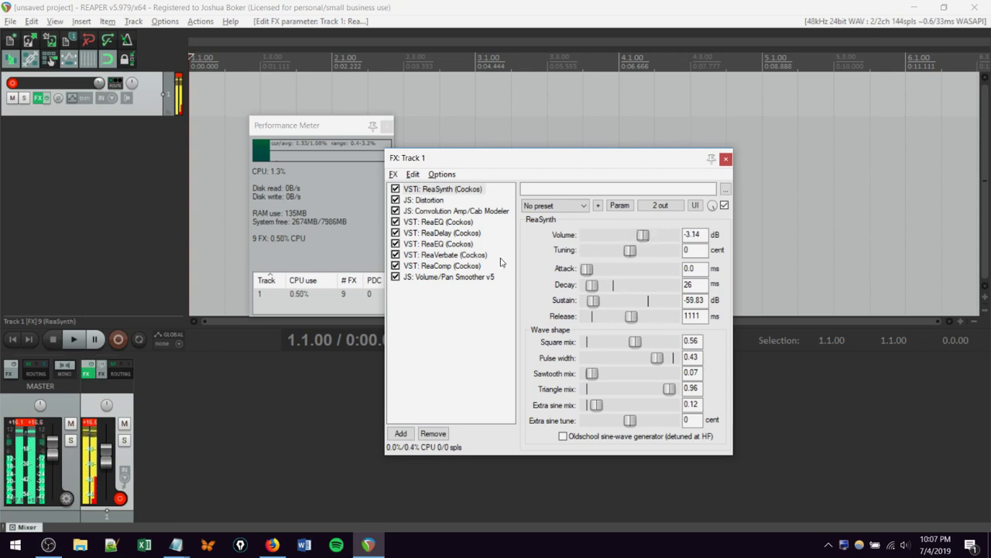
In ReaDelay, try higher hipass filter settings, then settle on 849 Hz and set the wet level to -2.7.
click(447, 233)
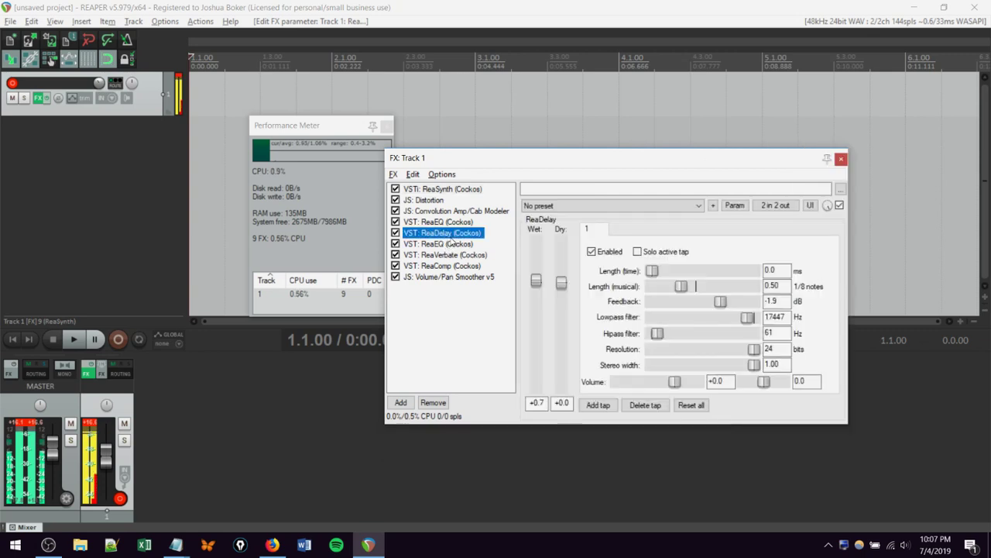
click(526, 285)
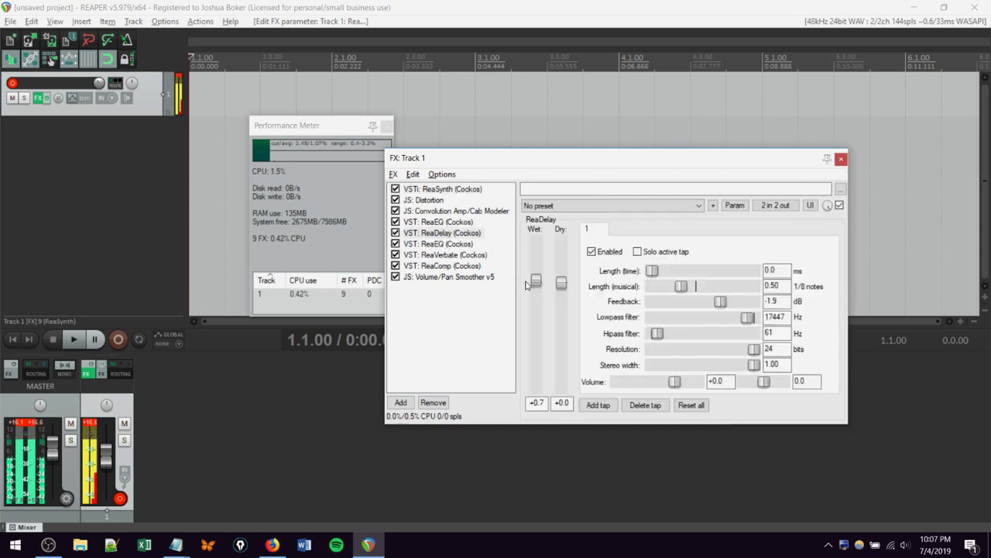
drag(532, 283, 531, 300)
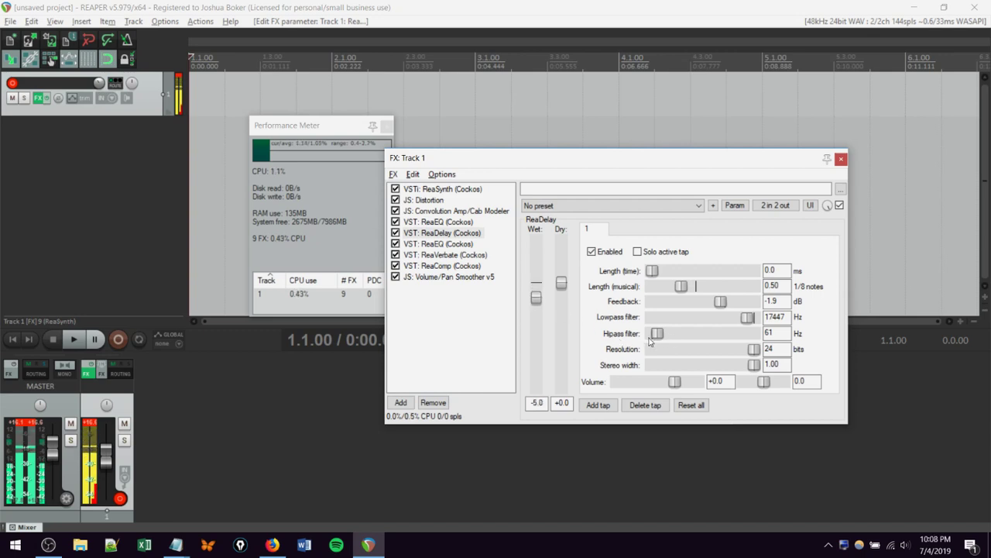
drag(655, 339, 690, 336)
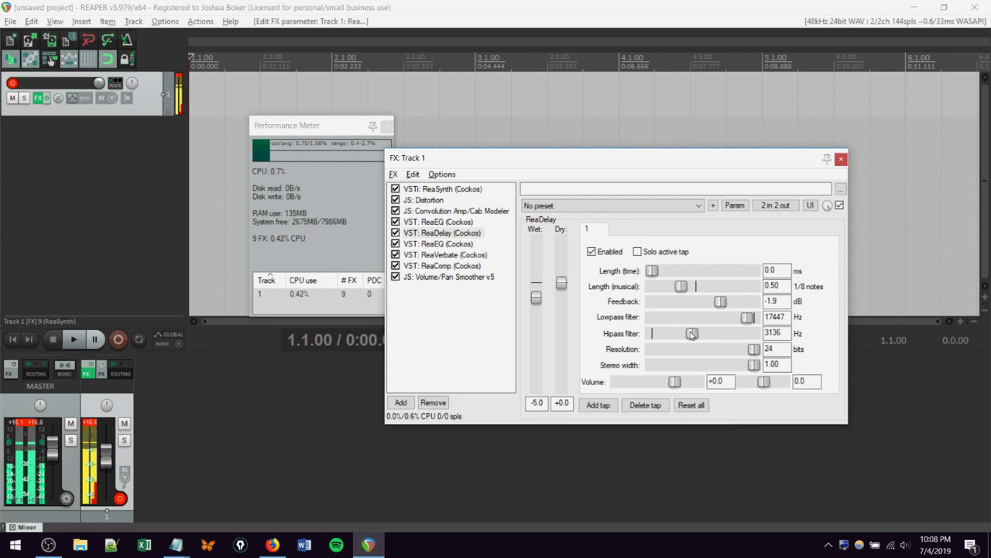
drag(692, 334, 709, 333)
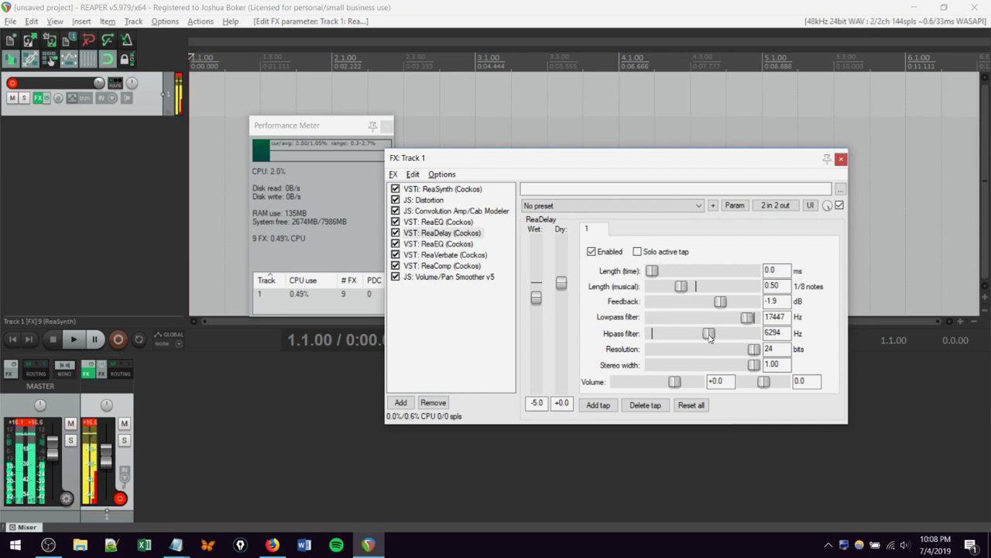
drag(711, 333, 678, 341)
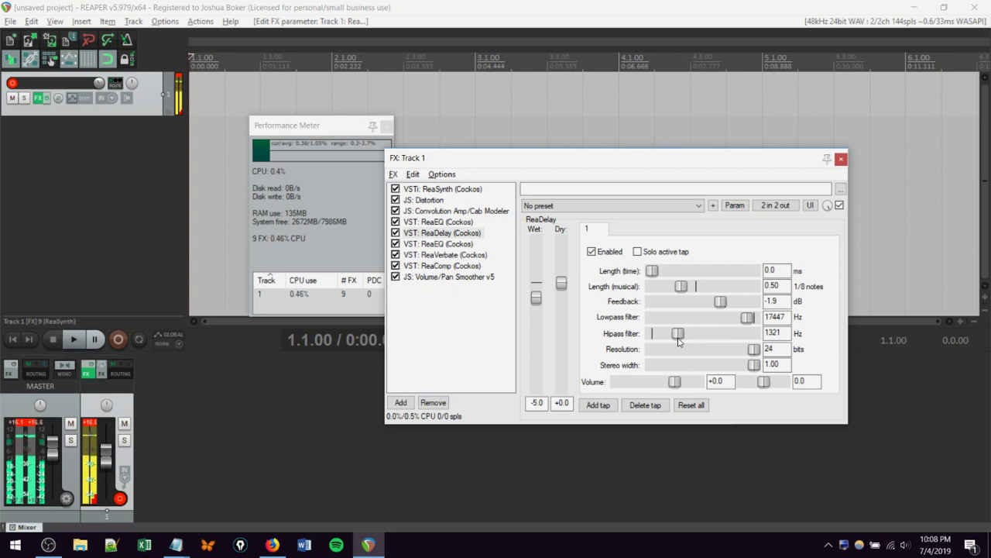
drag(679, 341, 673, 344)
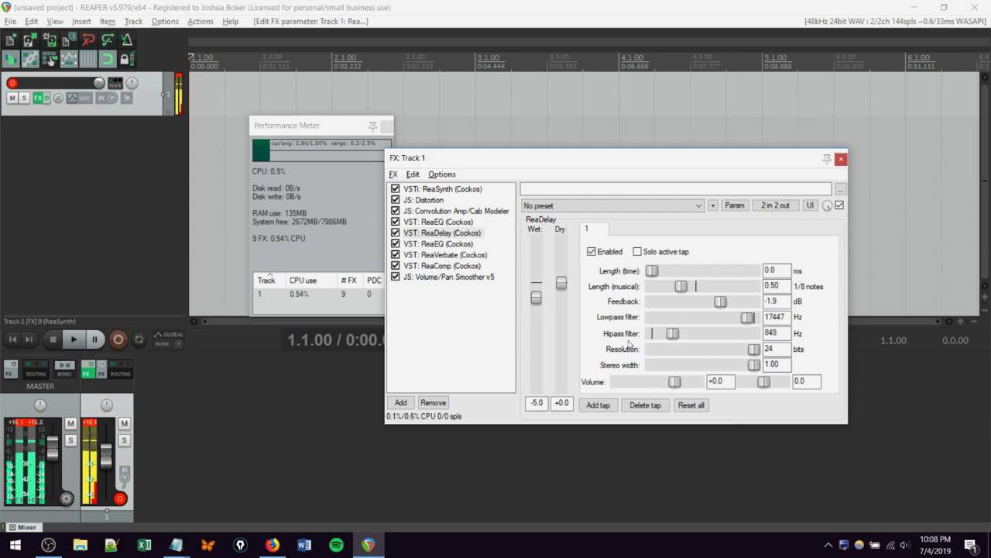
drag(536, 298, 537, 293)
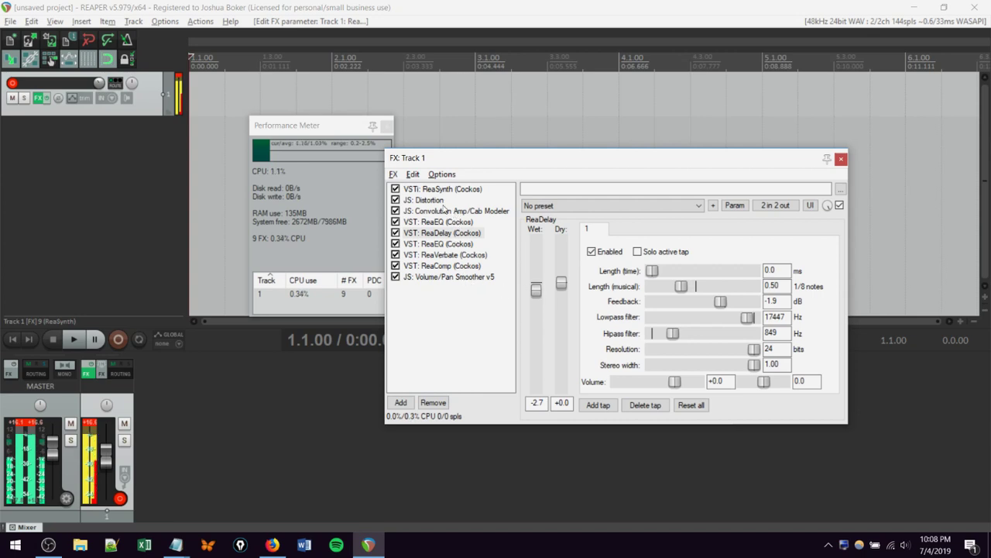
Set the JS Distortion's gain to 0 dB and its hardness to 6.
click(431, 201)
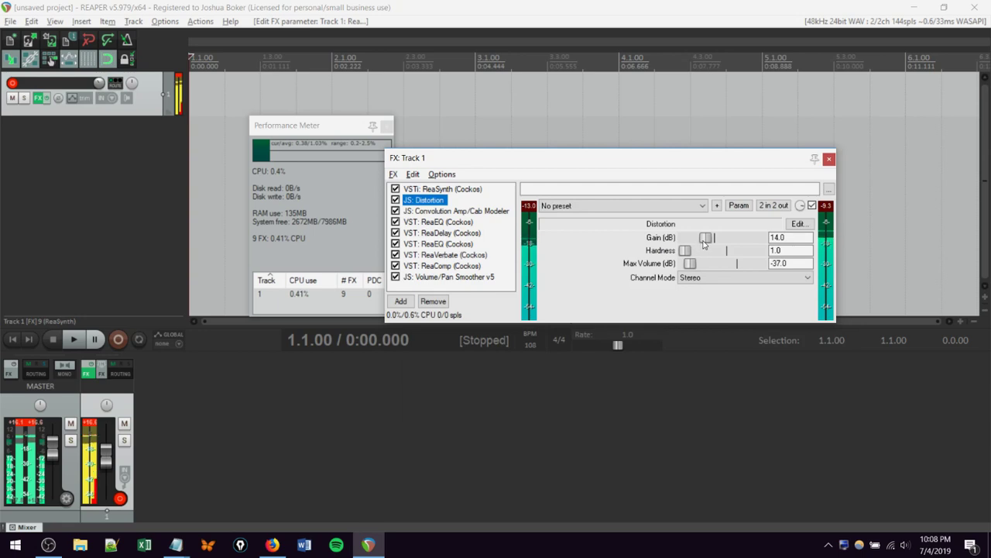
drag(704, 242, 729, 251)
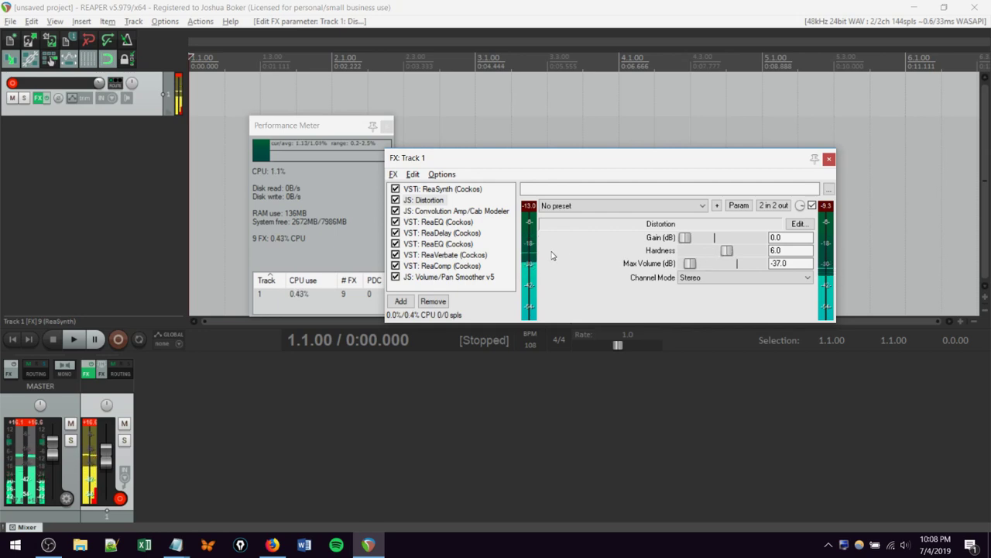
Set ReaSynth's decay to 33 ms, square mix to 0.86 and sustain to -8.32 dB.
click(442, 190)
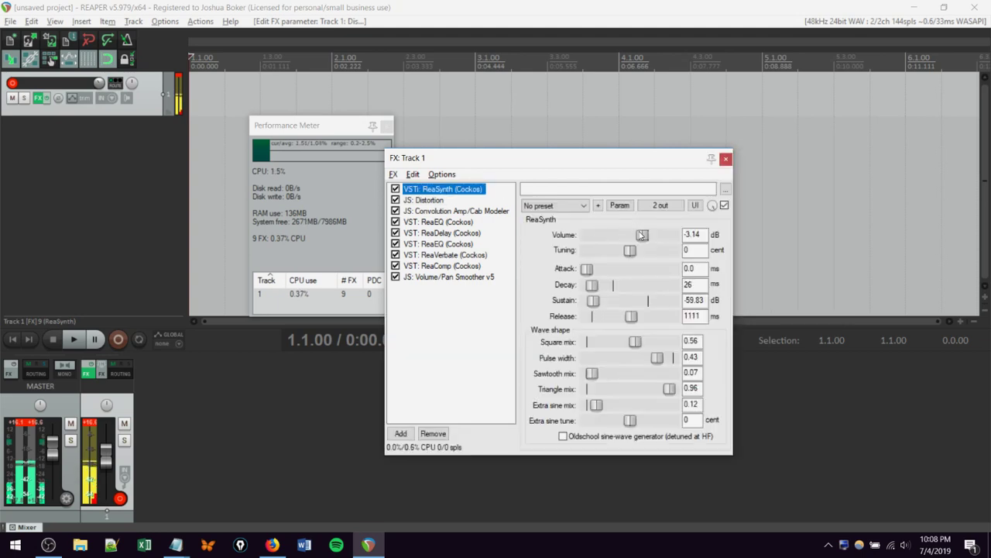
mouse_move(596, 289)
mouse_down()
mouse_move(612, 287)
mouse_move(590, 287)
mouse_move(608, 306)
mouse_move(639, 306)
mouse_move(590, 306)
mouse_up()
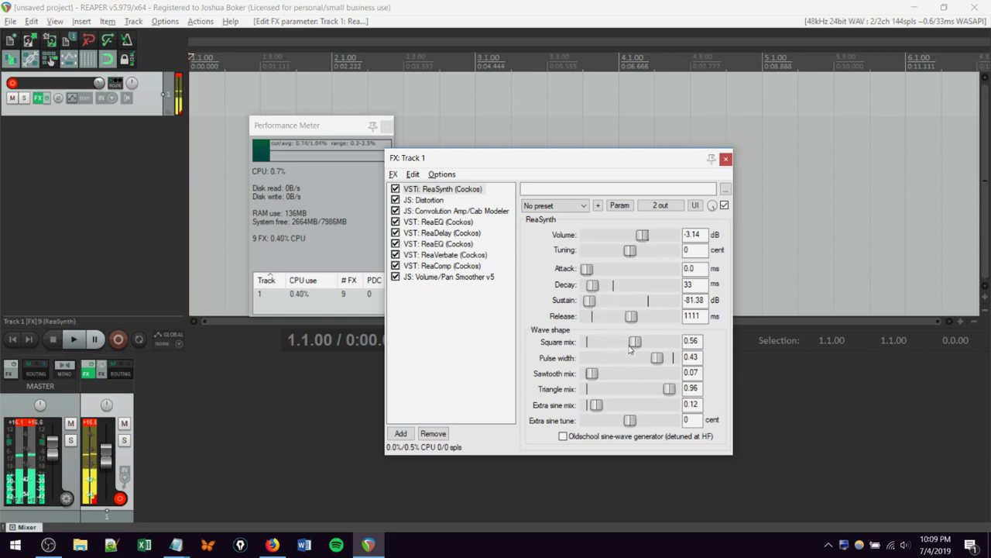
drag(631, 344, 654, 342)
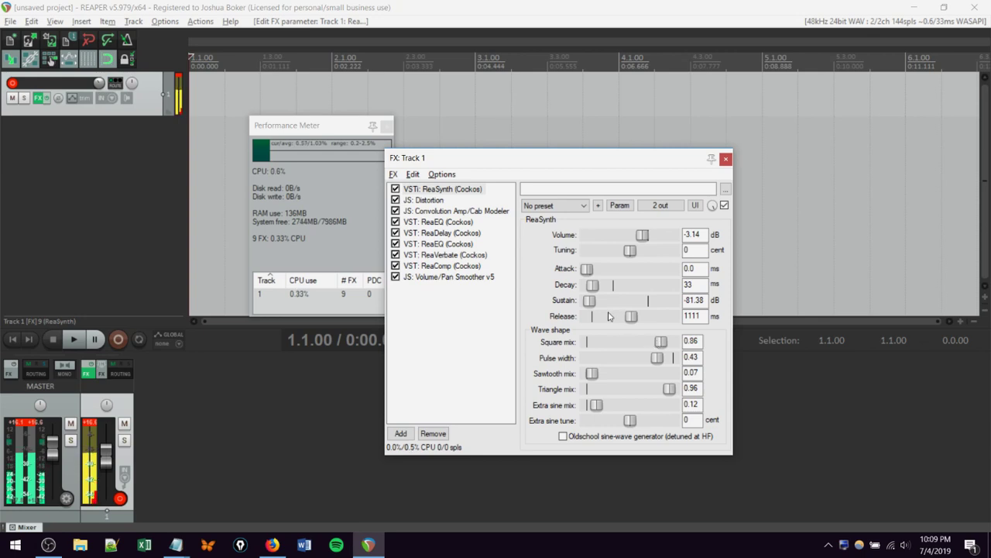
drag(590, 302, 635, 305)
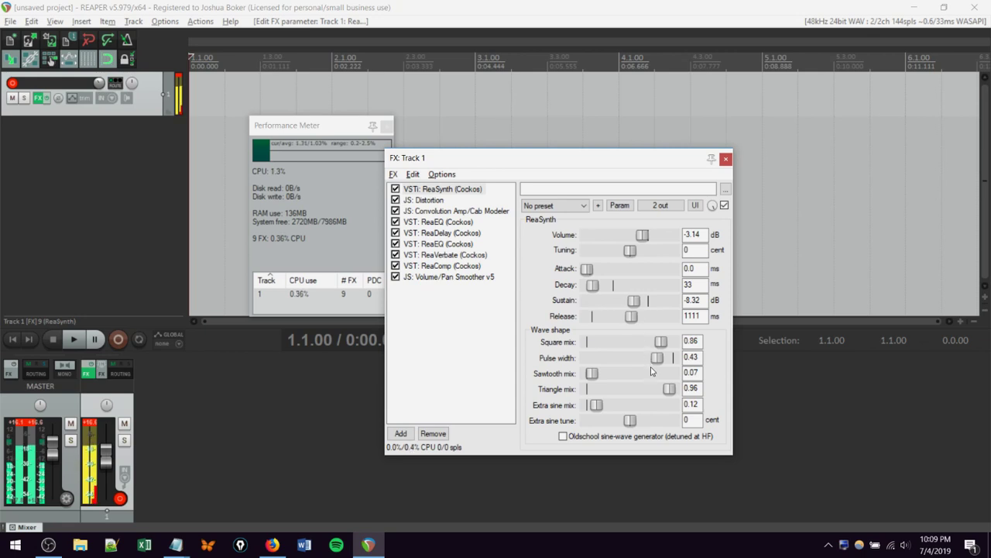
Bypass the ReaVerbate effect in Track 1's effects chain.
click(448, 255)
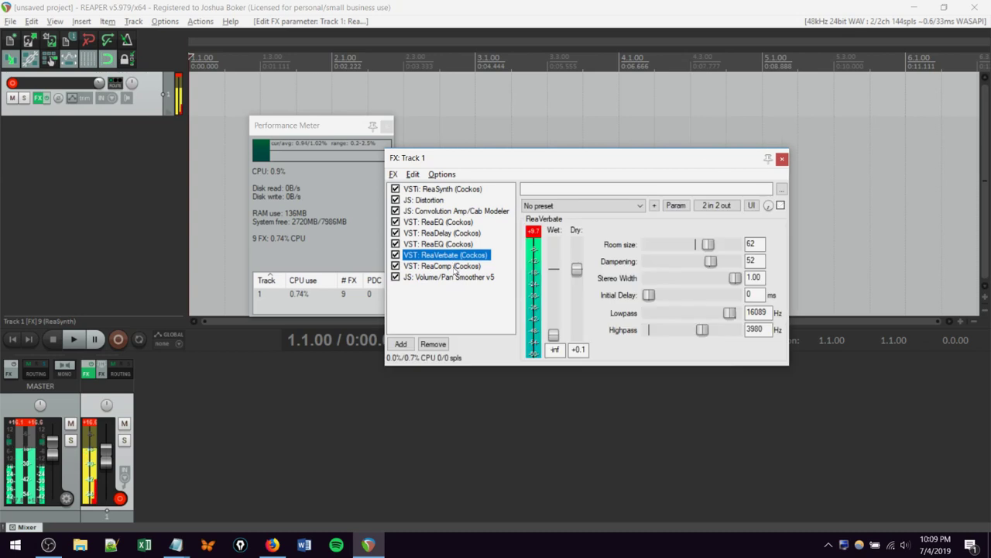
click(396, 257)
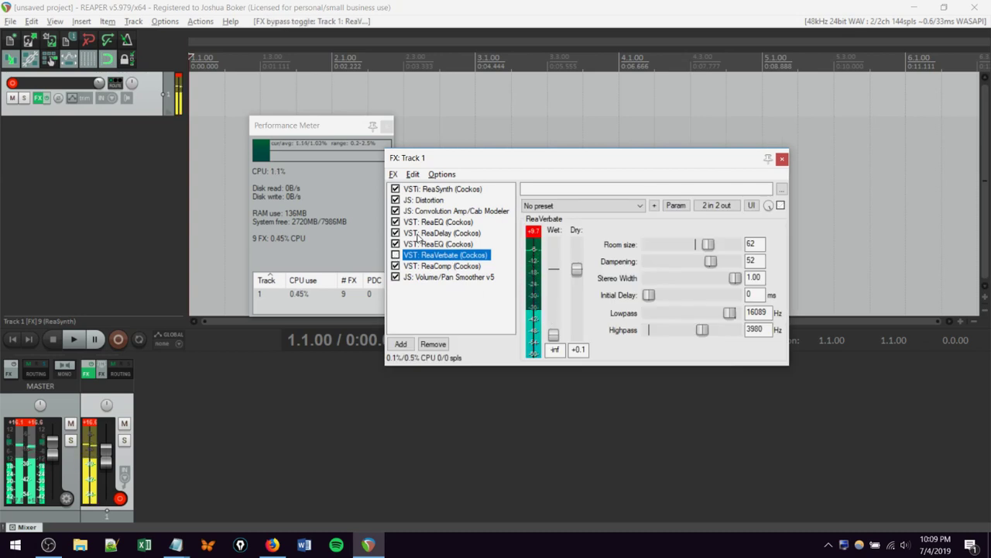
Bypass the JS Distortion effect in Track 1's effects chain.
click(424, 202)
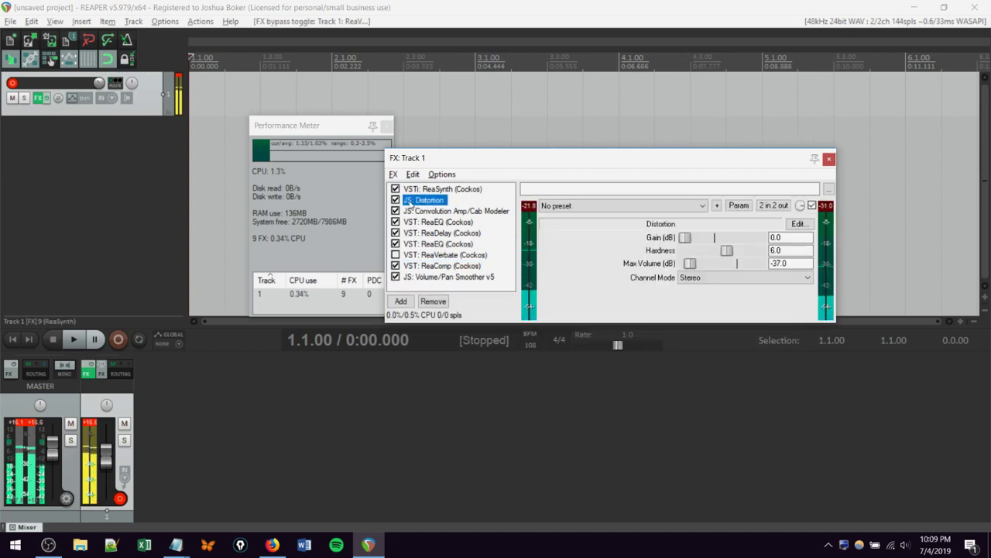
click(396, 199)
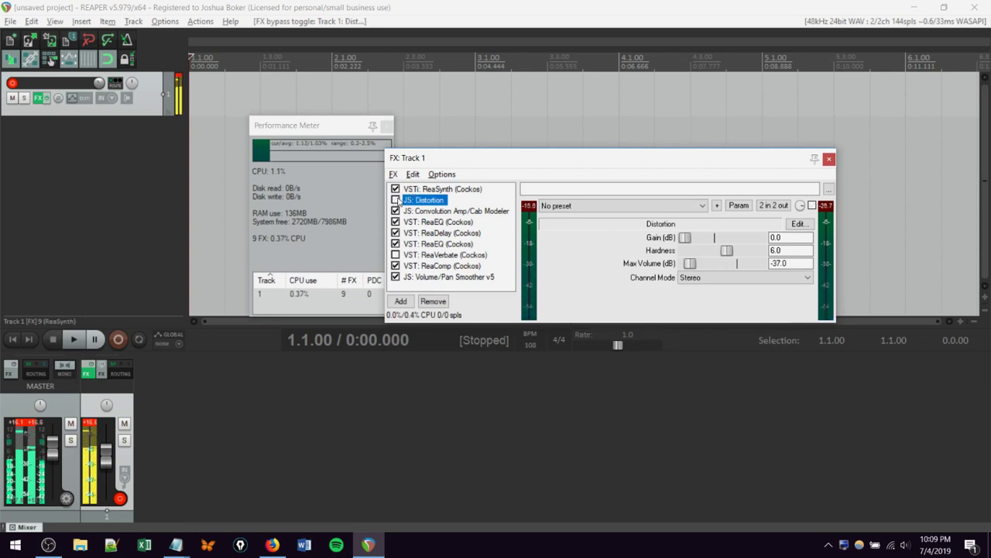
Lower ReaSynth's volume to -12.47 dB, and set its sustain to -inf and its release to 0 ms.
click(418, 189)
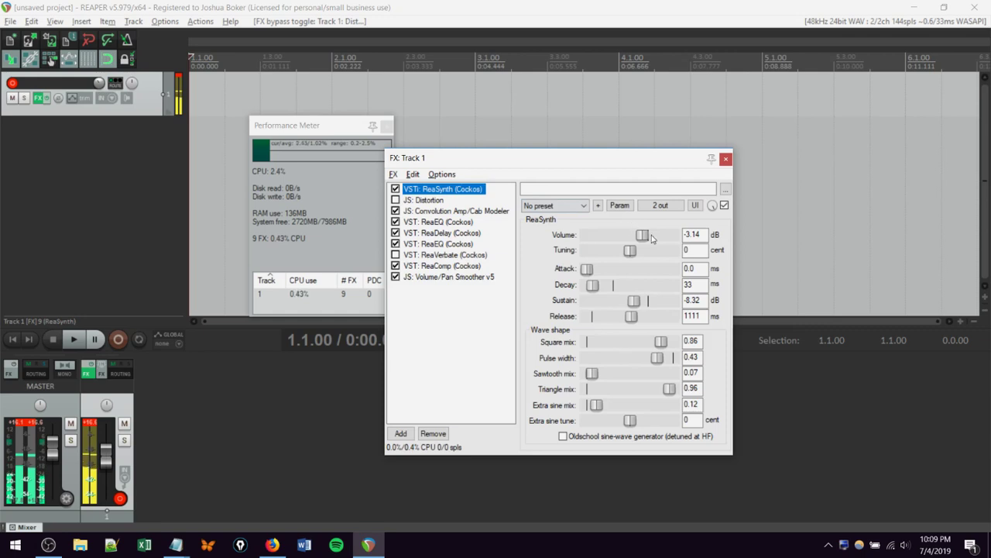
drag(642, 236, 611, 246)
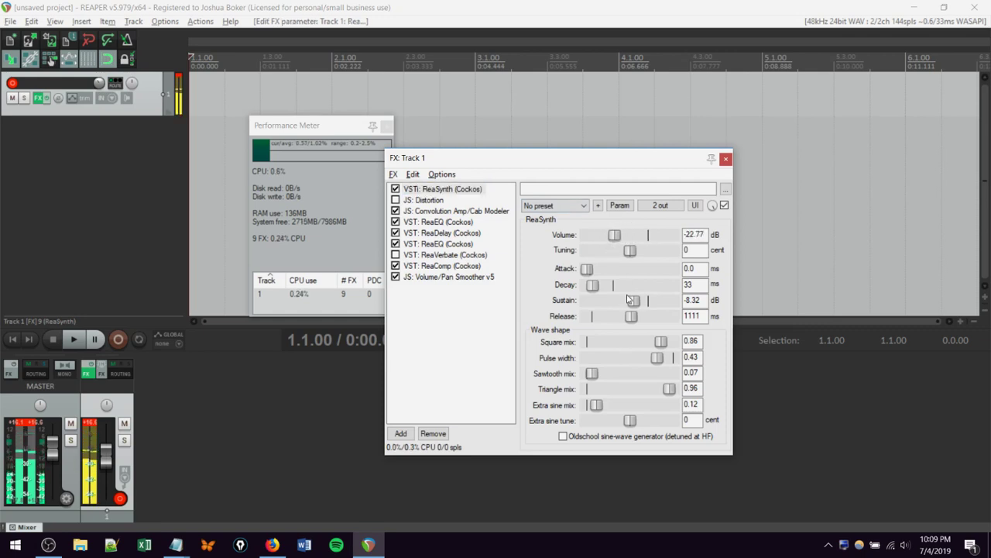
drag(633, 301, 601, 301)
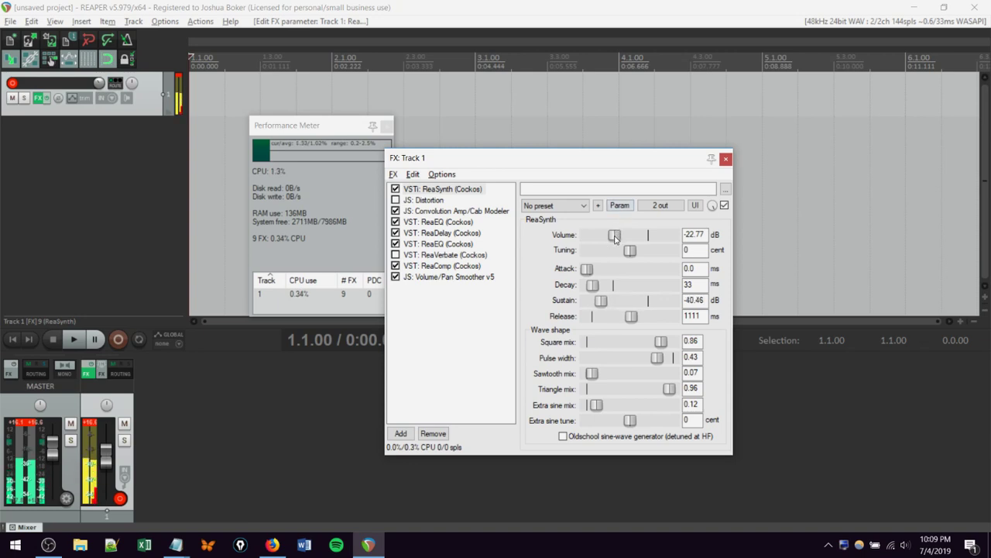
drag(614, 237, 636, 236)
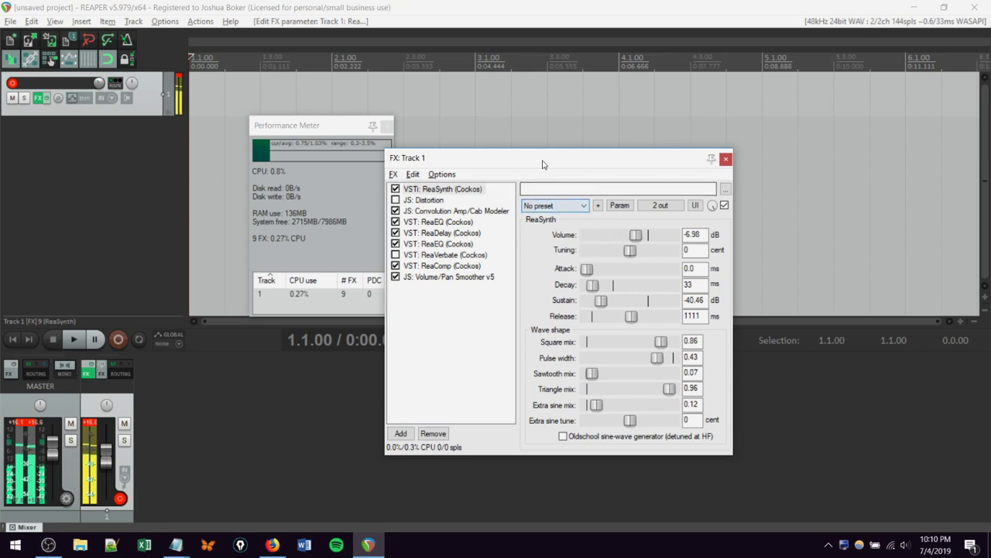
drag(545, 164, 644, 133)
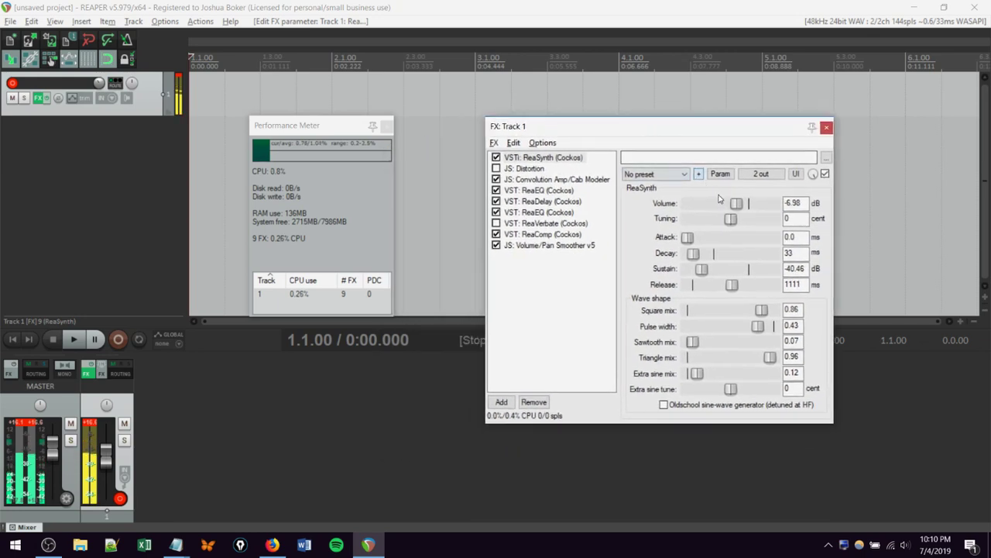
drag(734, 204, 727, 204)
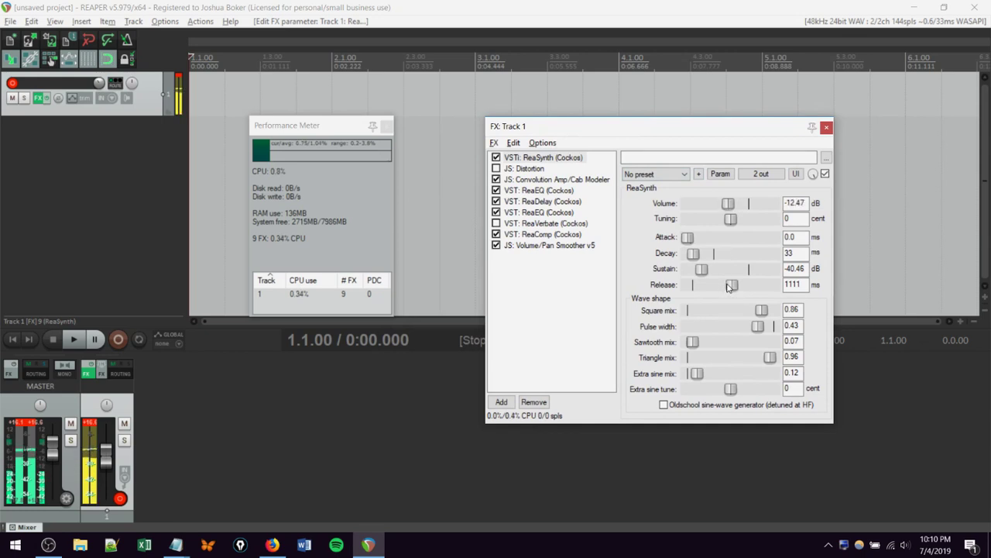
drag(727, 286, 687, 272)
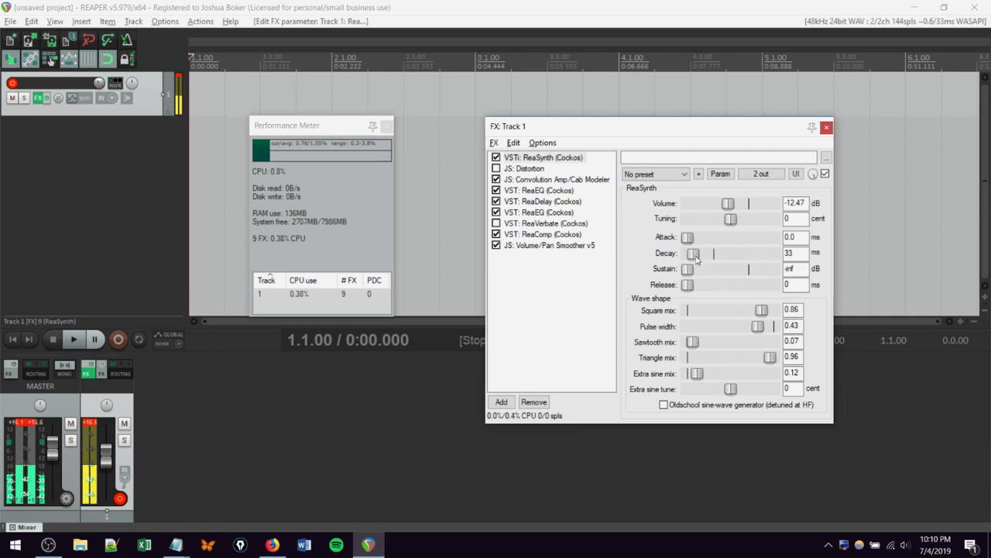
Set ReaSynth's decay to 18 ms, square mix to 0.40 and volume to +0.91 dB.
drag(694, 258, 692, 258)
mouse_move(727, 208)
mouse_down()
mouse_move(748, 205)
mouse_move(739, 205)
mouse_up()
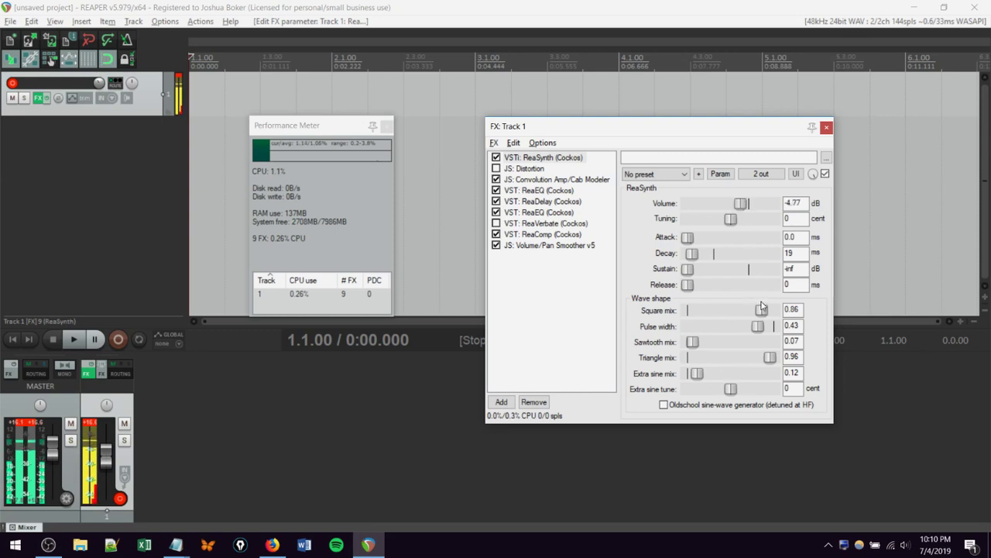
drag(762, 310, 722, 309)
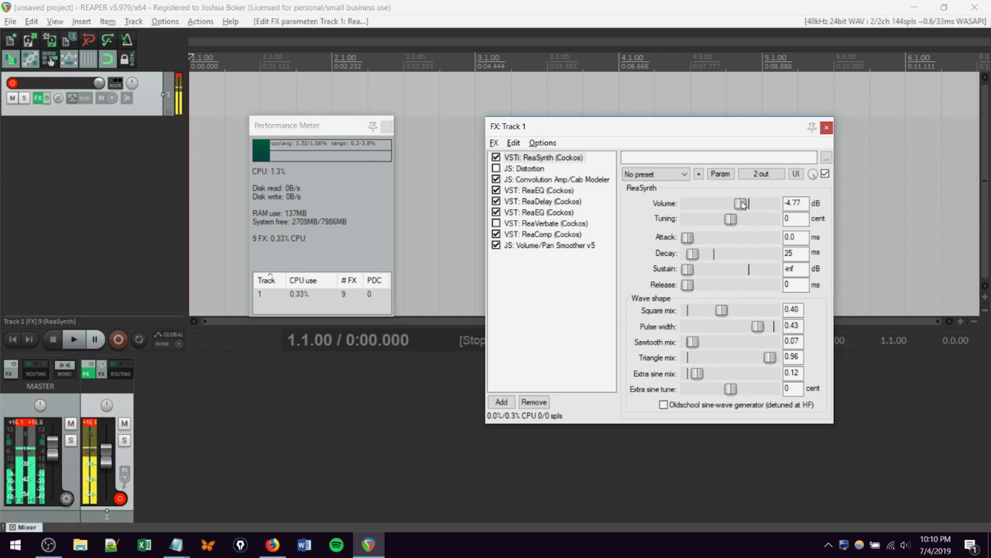
drag(742, 203, 752, 204)
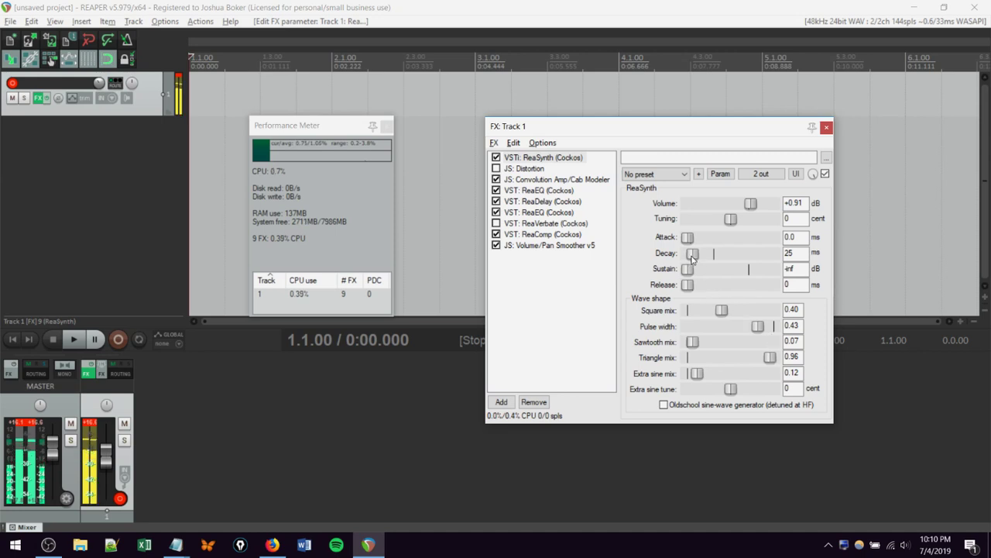
drag(693, 259, 692, 262)
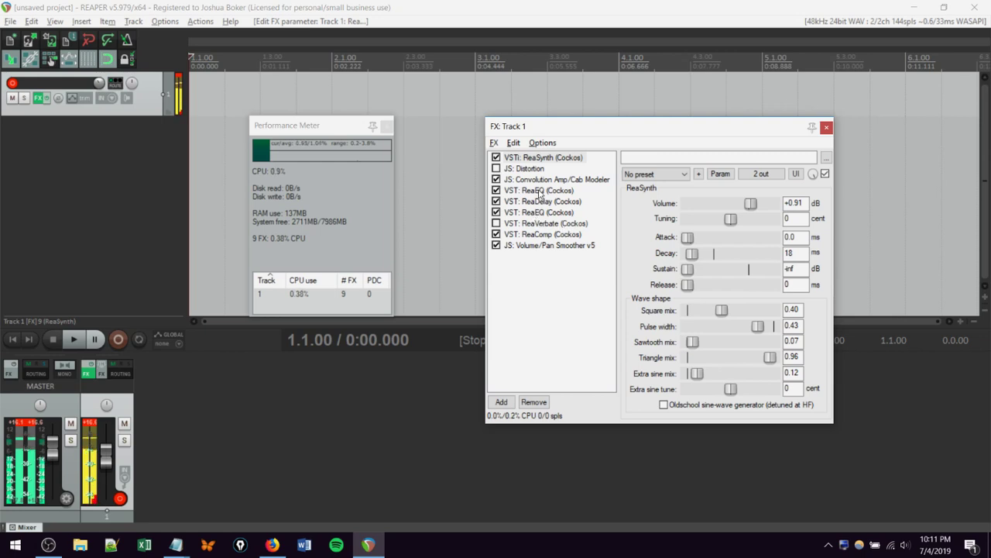
Bypass the ReaComp effect in Track 1's effects chain.
click(544, 235)
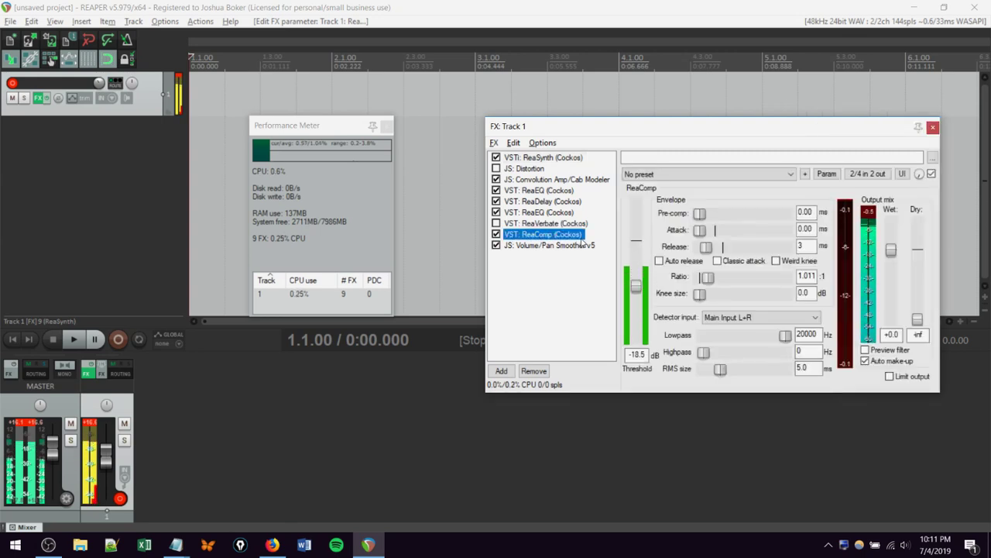
click(496, 234)
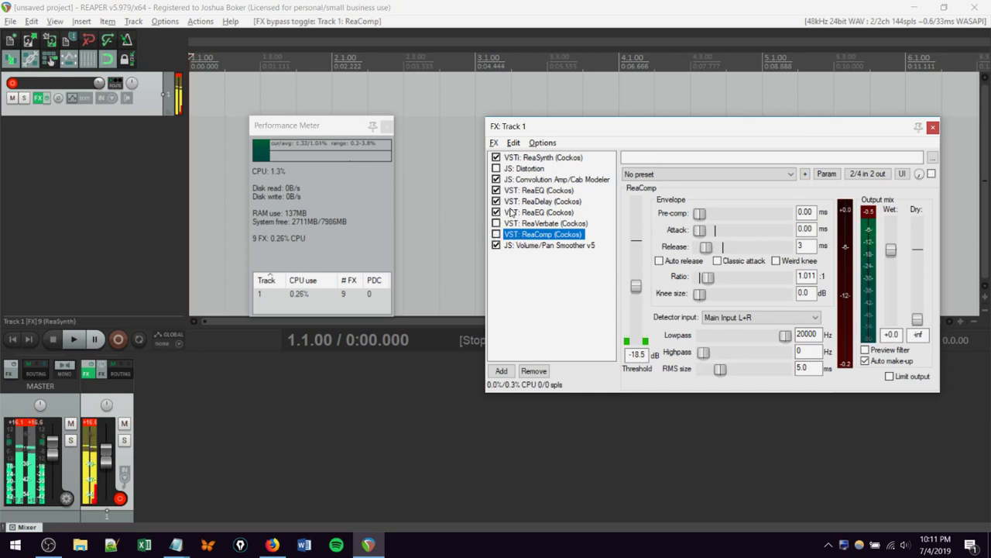
In the second ReaEQ, boost all bands: 1 to 6.0 dB at 2266.6 Hz, 2 to 7.2 dB at 3828 Hz, 4 to 7.2 dB at 8509.9 Hz.
click(511, 211)
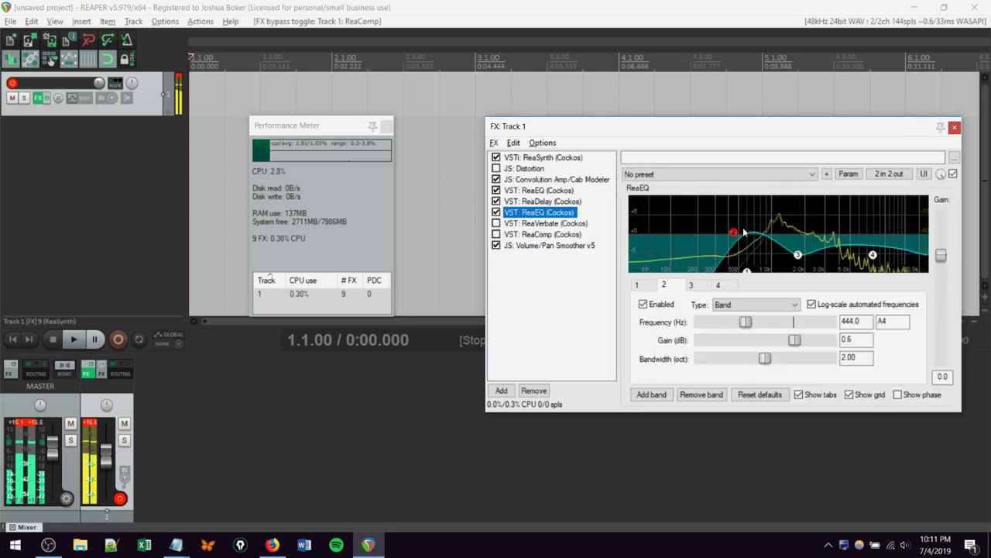
drag(734, 233, 841, 230)
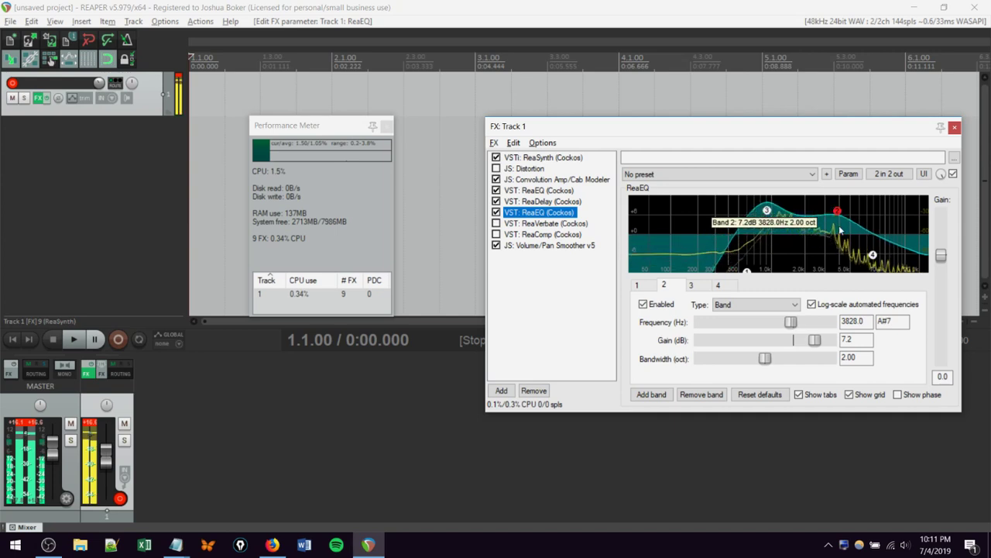
drag(766, 210, 787, 255)
drag(873, 255, 876, 212)
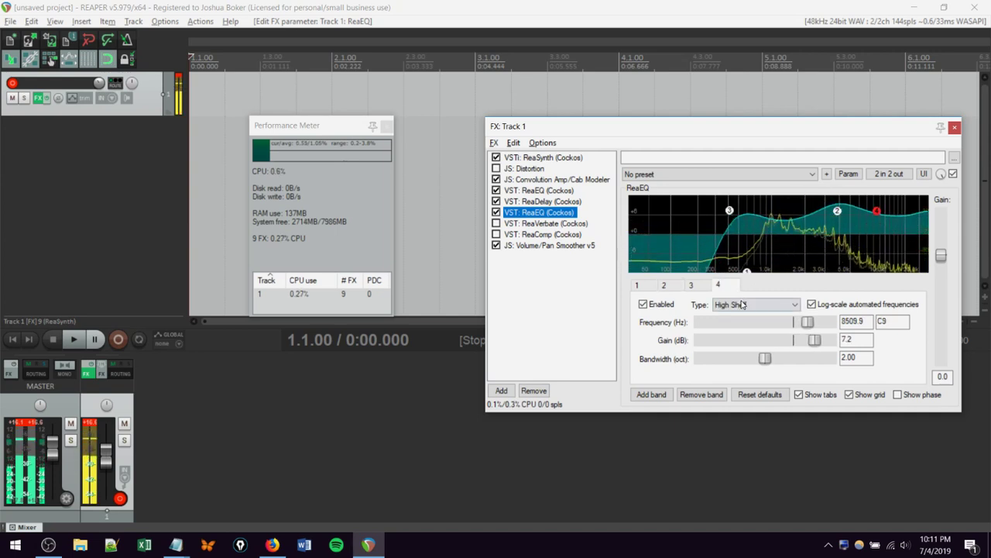
drag(746, 272, 809, 219)
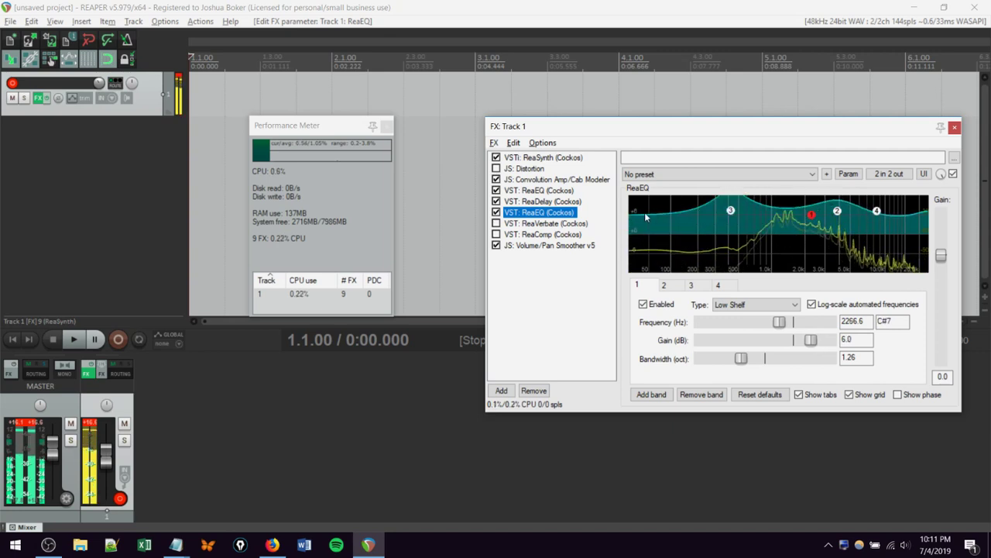
In the first ReaEQ, set the band 1 low shelf to -3.4 dB at 2341.4 Hz and move band 4 to a cut near 1 kHz.
click(536, 191)
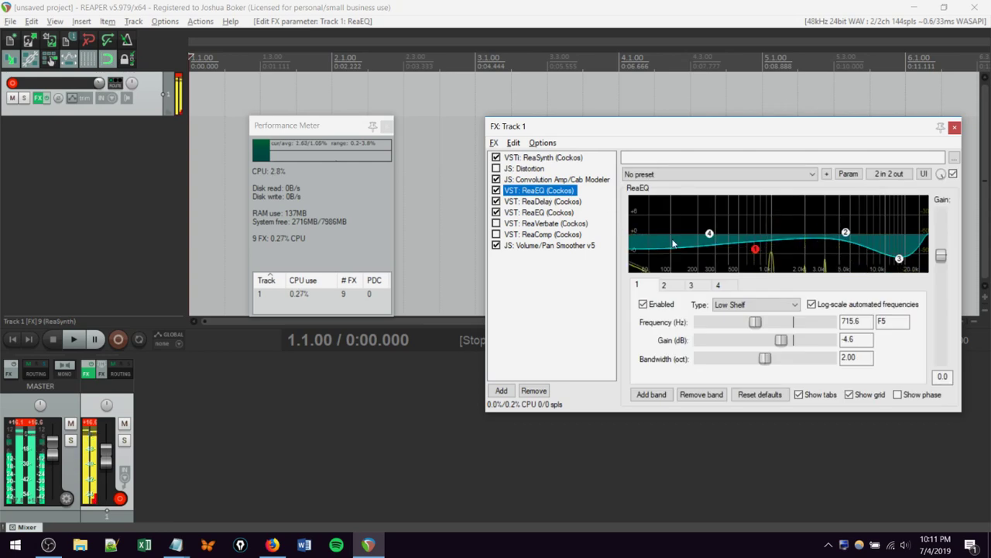
drag(709, 235, 819, 247)
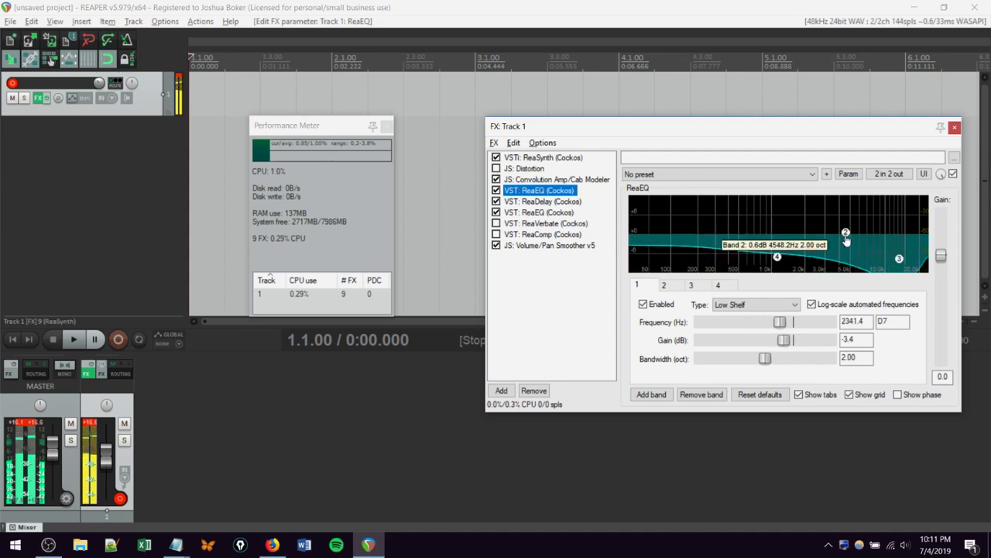
Re-enable the ReaVerbate effect and raise its wet level to -5.1.
click(497, 223)
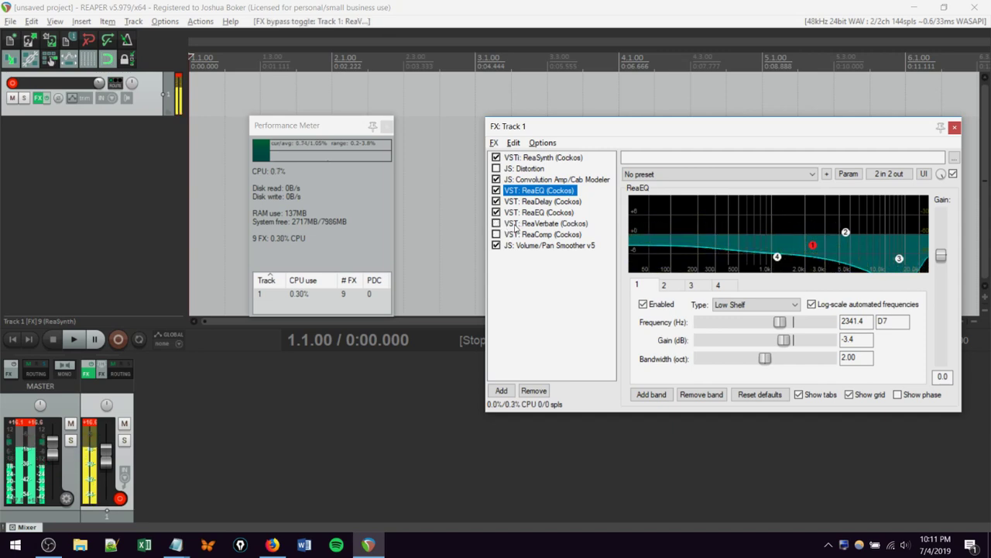
click(515, 224)
click(496, 224)
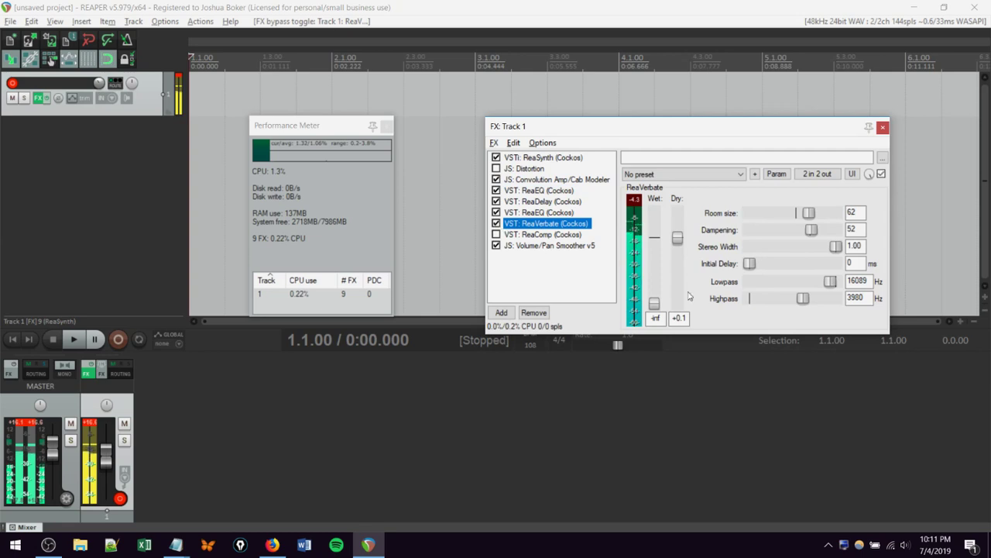
drag(654, 303, 671, 254)
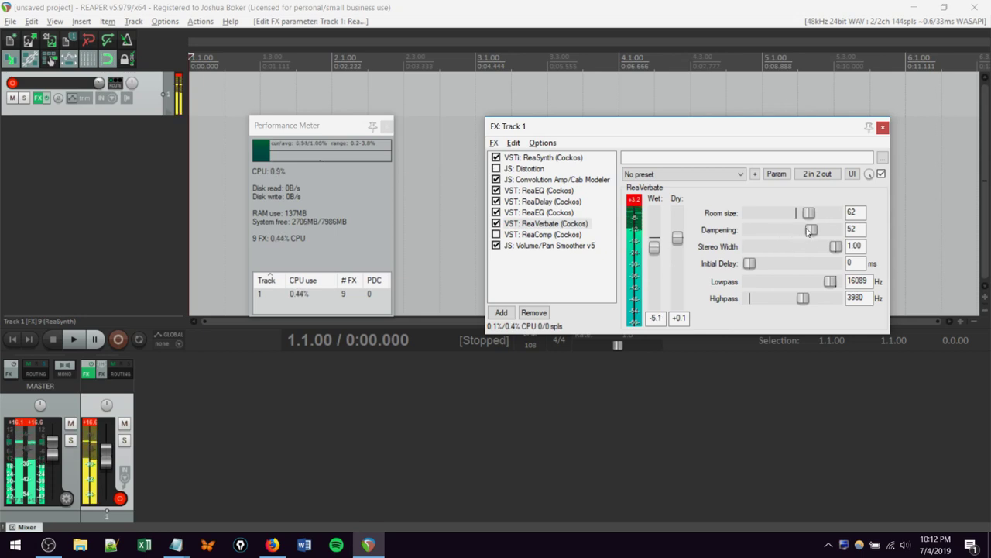
Set ReaVerbate's dampening to 85, lowpass to 14786 Hz, highpass to 15 Hz, wet level to +0.2 and dry level to -2.4.
drag(810, 230, 825, 228)
mouse_move(804, 299)
mouse_down()
mouse_move(779, 299)
mouse_move(830, 285)
mouse_move(801, 292)
mouse_up()
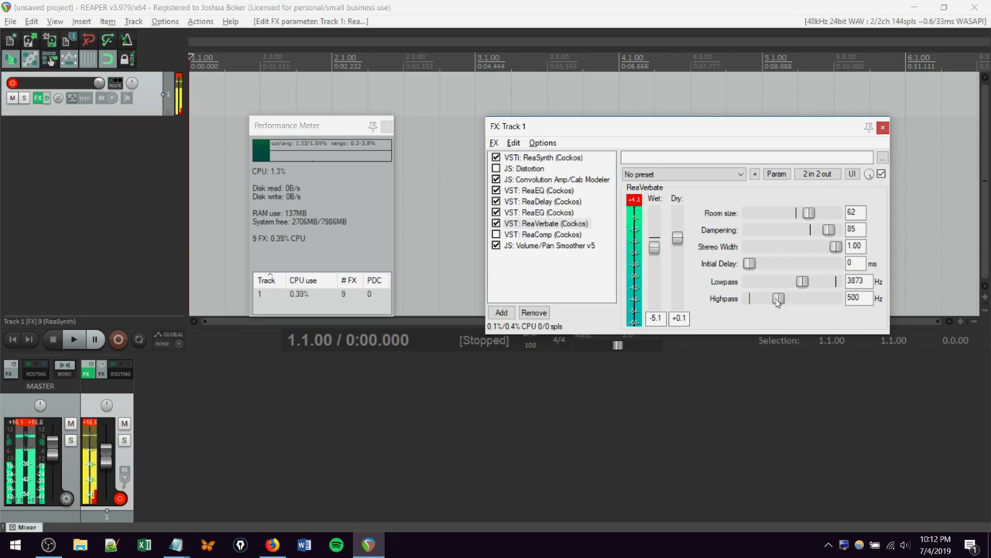
drag(778, 302, 795, 284)
drag(678, 238, 677, 257)
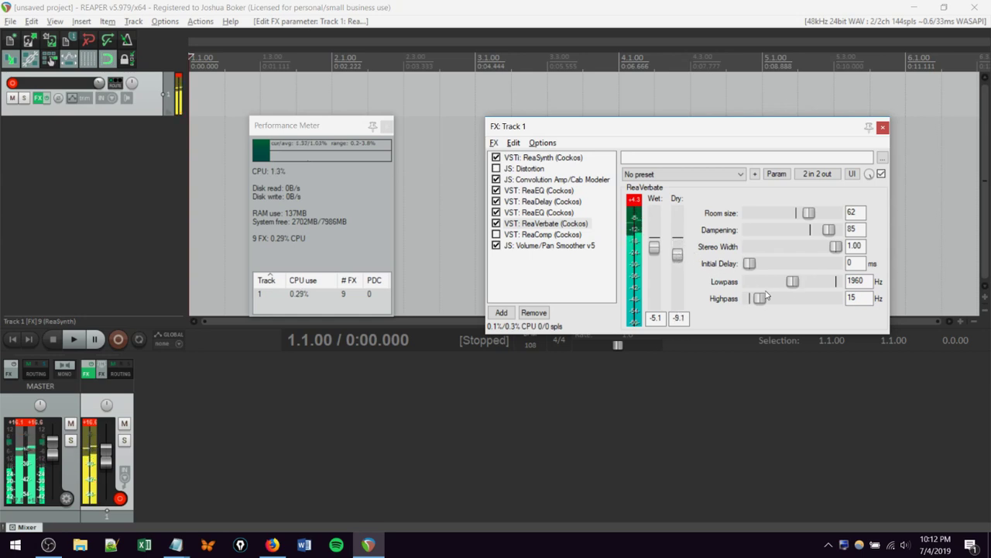
drag(796, 284, 832, 285)
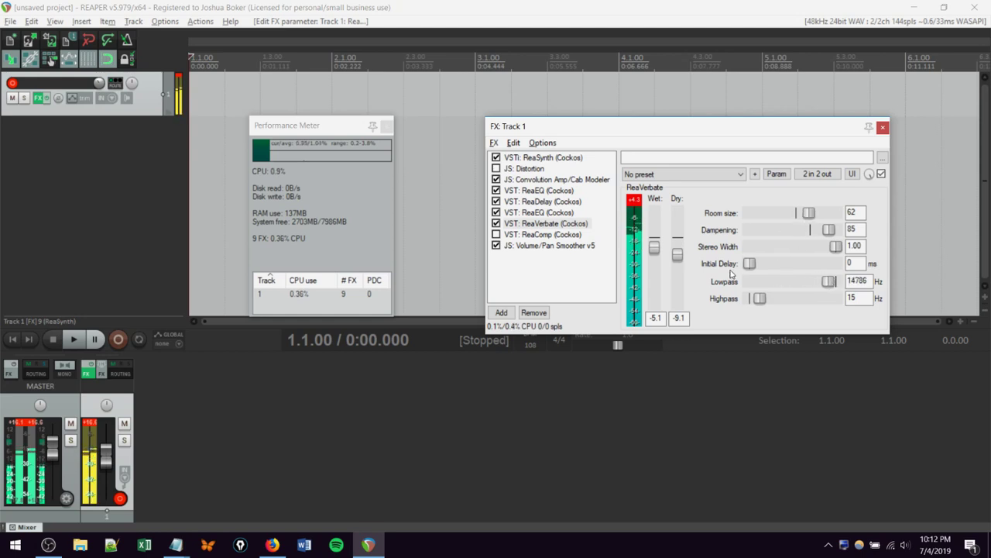
drag(678, 256, 654, 237)
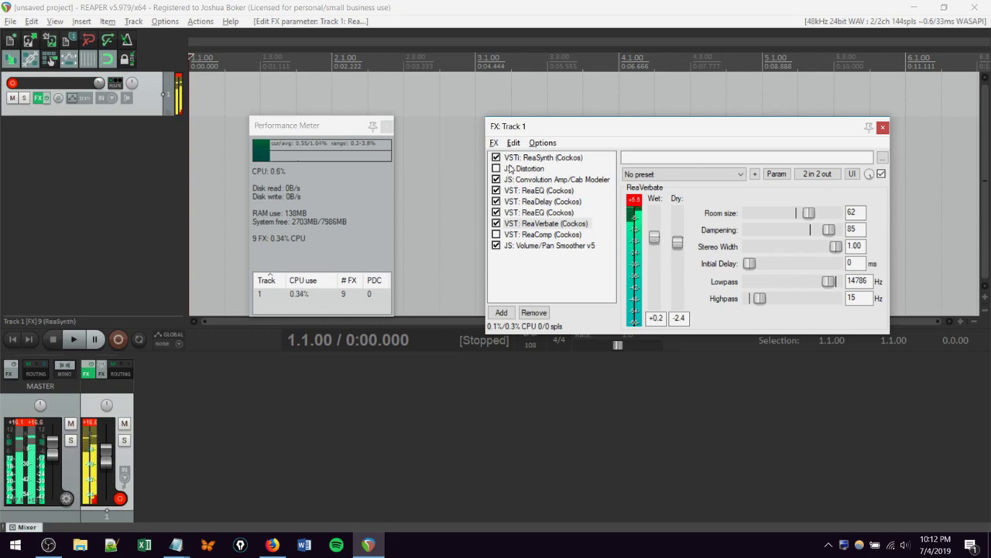
Set ReaSynth's decay to 2 ms, try a square mix of 0.73, and reset the square mix to 0.00.
click(519, 158)
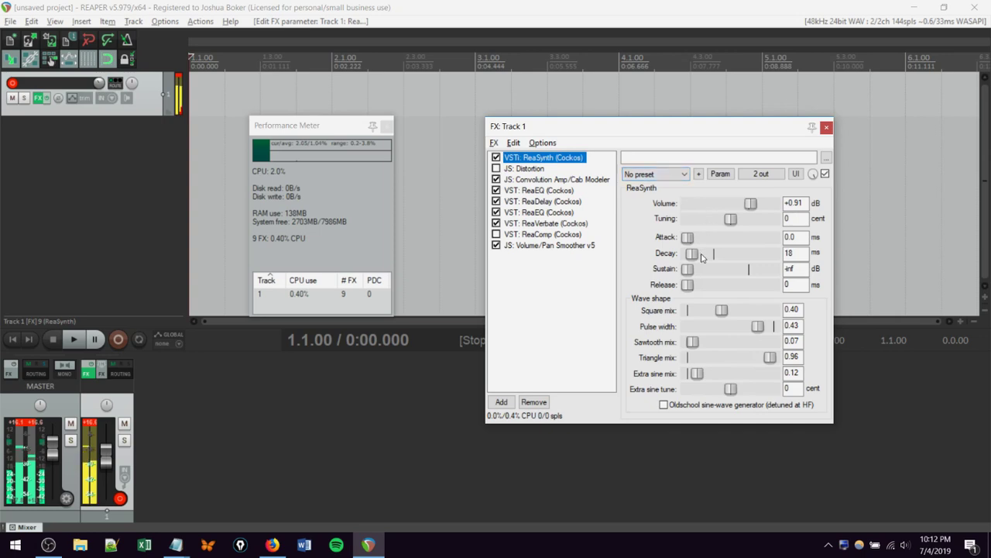
click(692, 256)
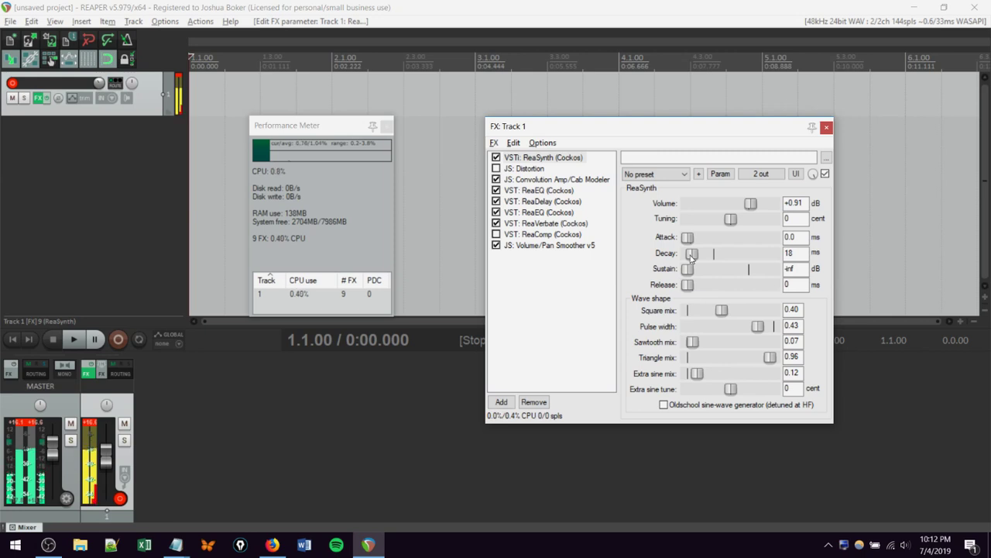
drag(692, 257, 685, 259)
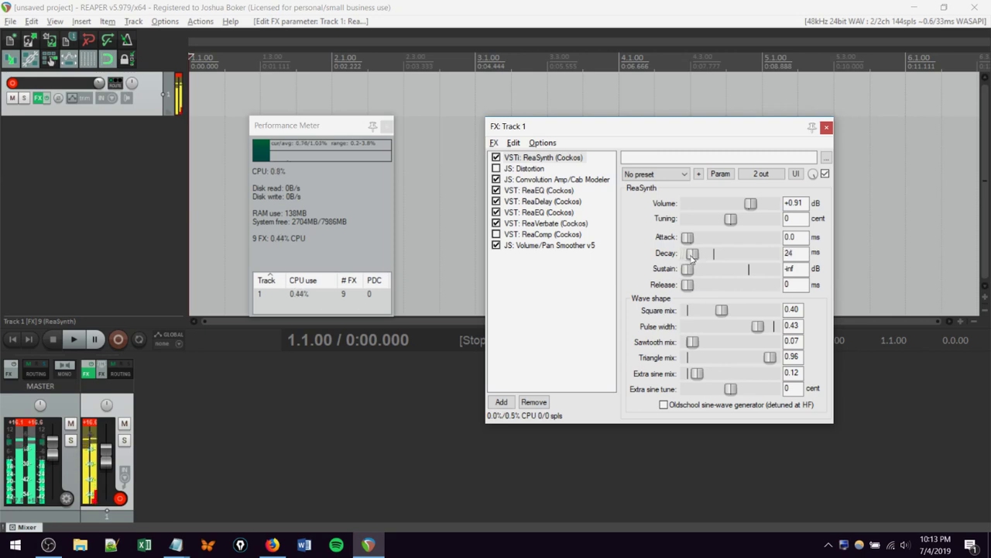
drag(685, 258, 688, 259)
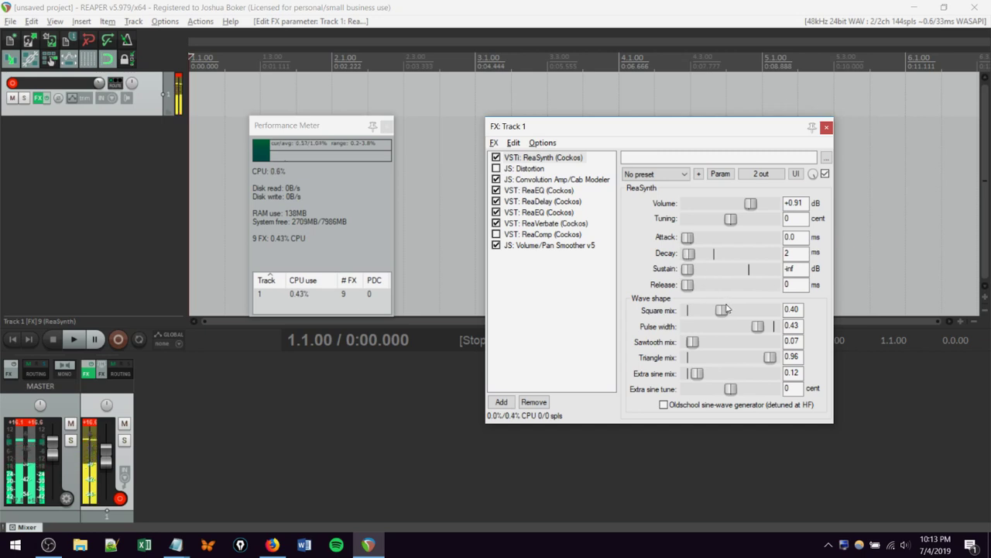
drag(721, 313, 750, 313)
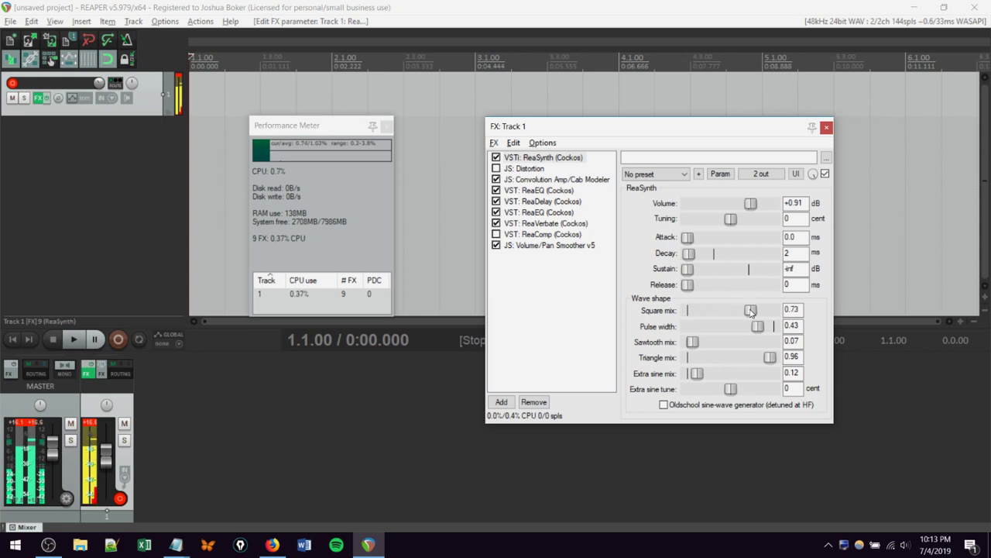
double_click(751, 310)
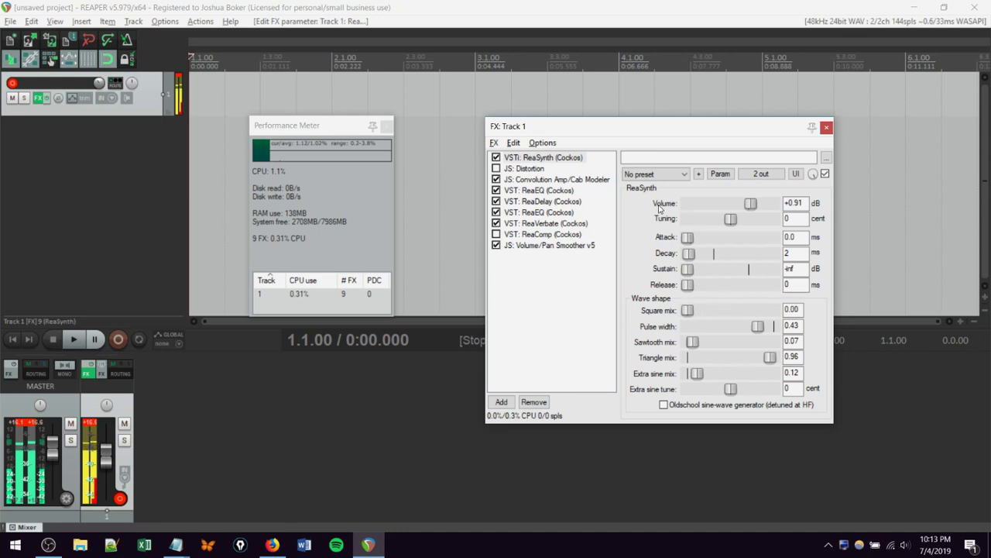
Lower the wet level to -35.6 in ReaVerbate and to -15.3 in ReaDelay.
click(532, 224)
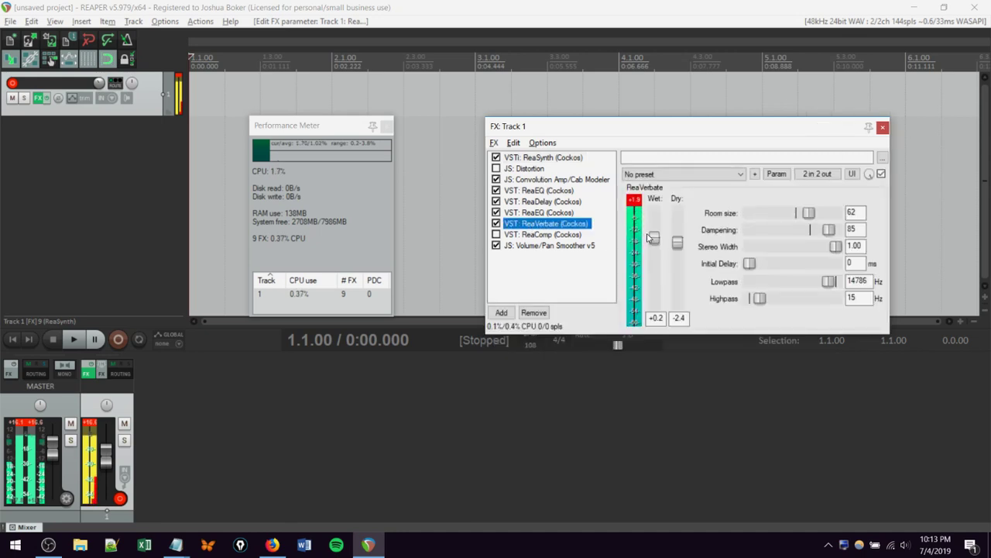
drag(653, 238, 654, 285)
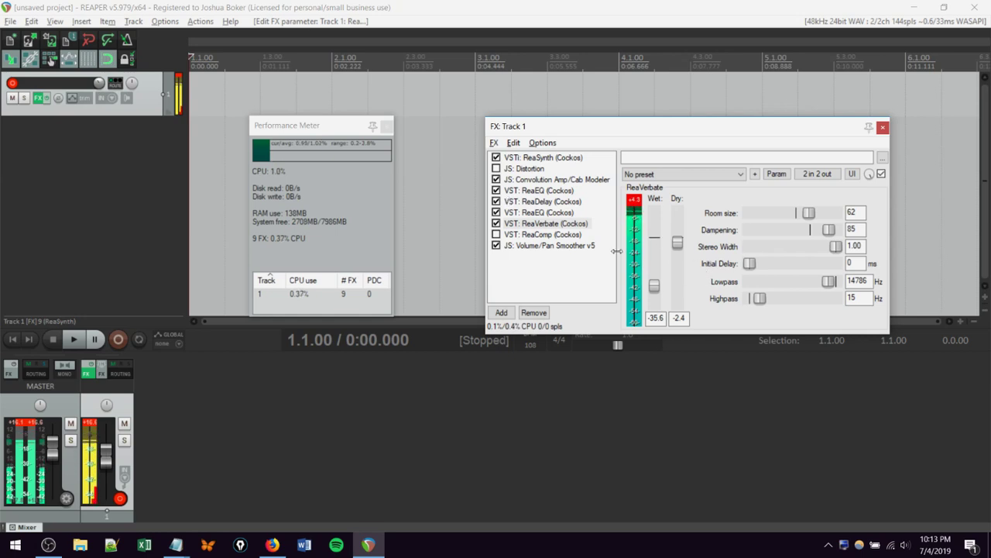
click(534, 201)
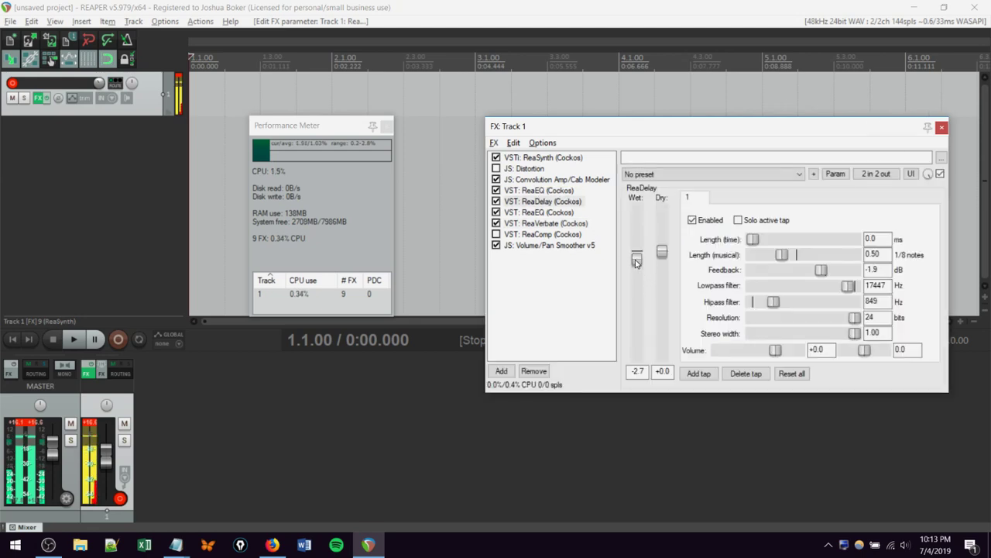
drag(637, 263, 637, 295)
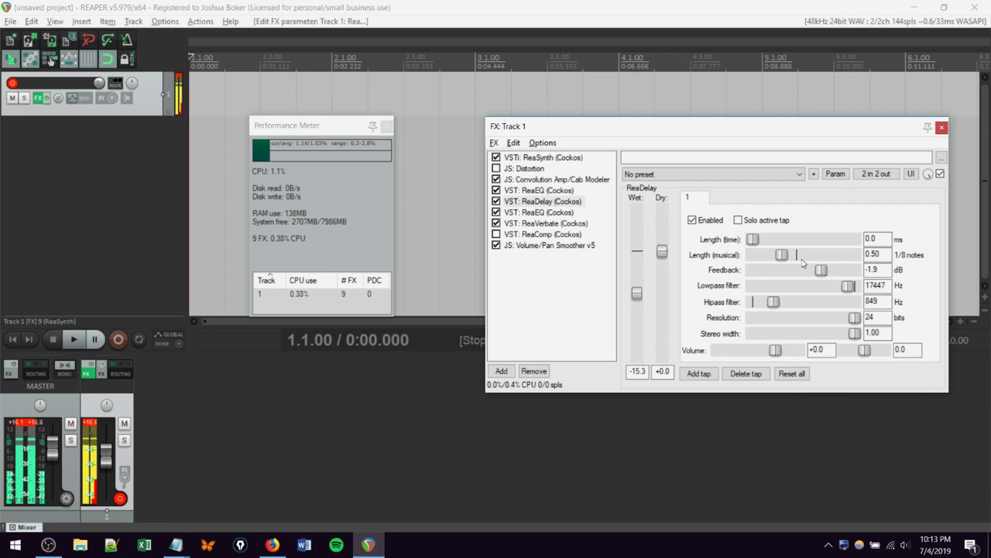
Set ReaDelay's feedback to -2.3 dB, hipass filter to 2828 Hz and wet level to +1.3.
drag(823, 269, 784, 271)
drag(774, 303, 831, 300)
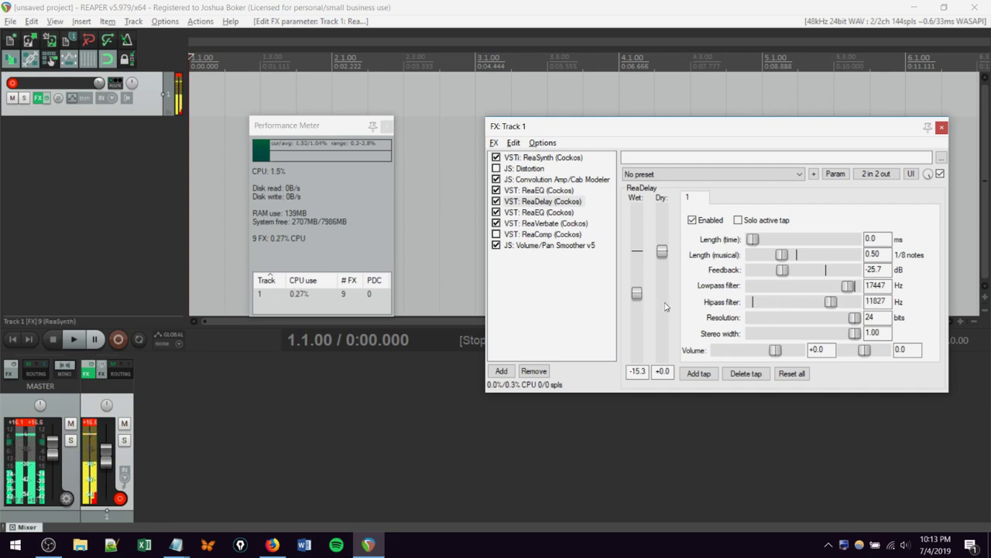
drag(636, 296, 655, 253)
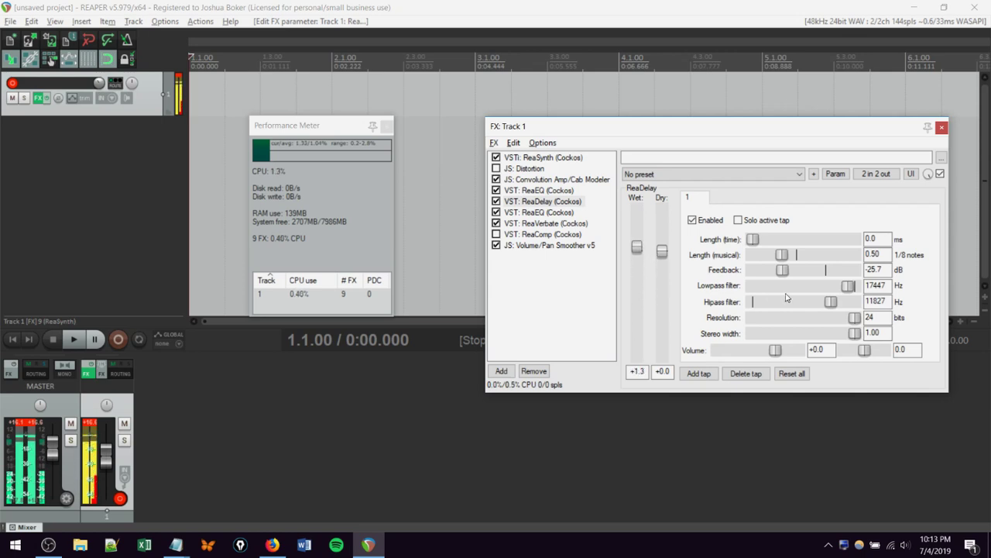
drag(830, 302, 808, 302)
drag(778, 273, 793, 304)
drag(791, 304, 796, 305)
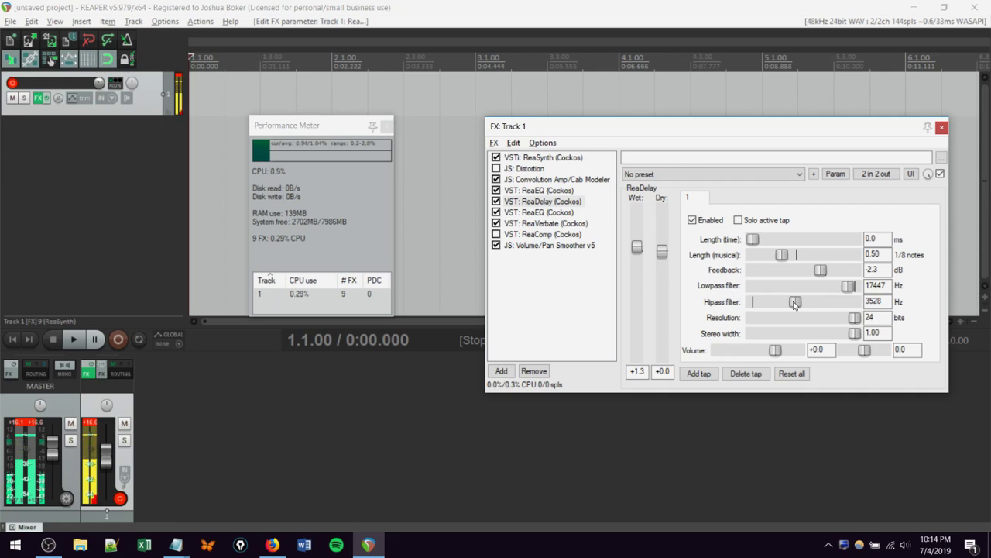
drag(794, 304, 789, 305)
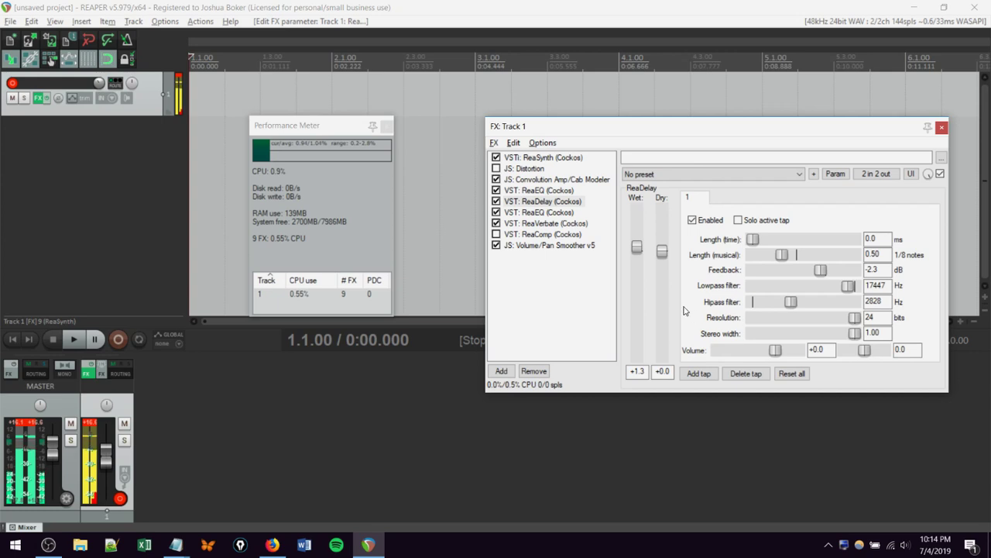
Bypass the ReaVerbate effect.
click(513, 223)
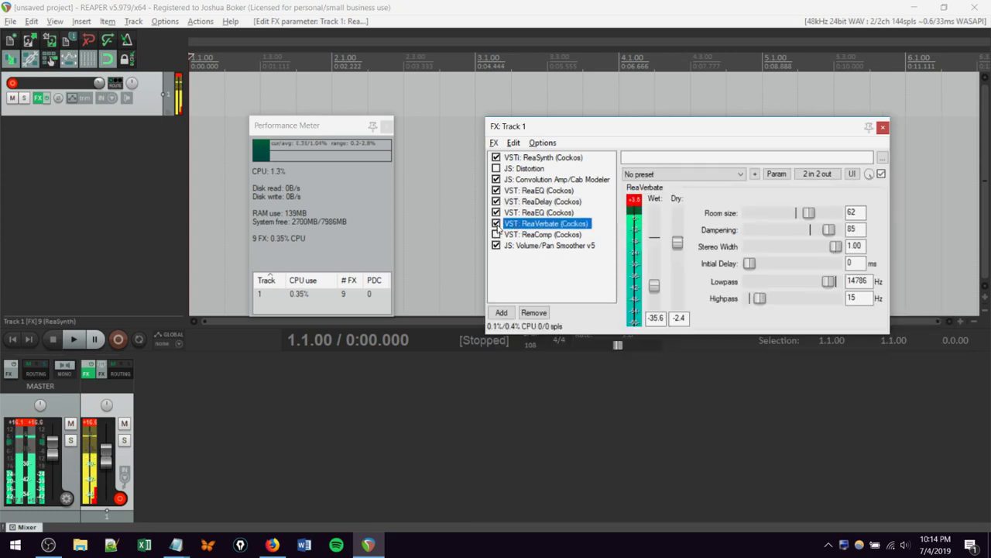
click(496, 223)
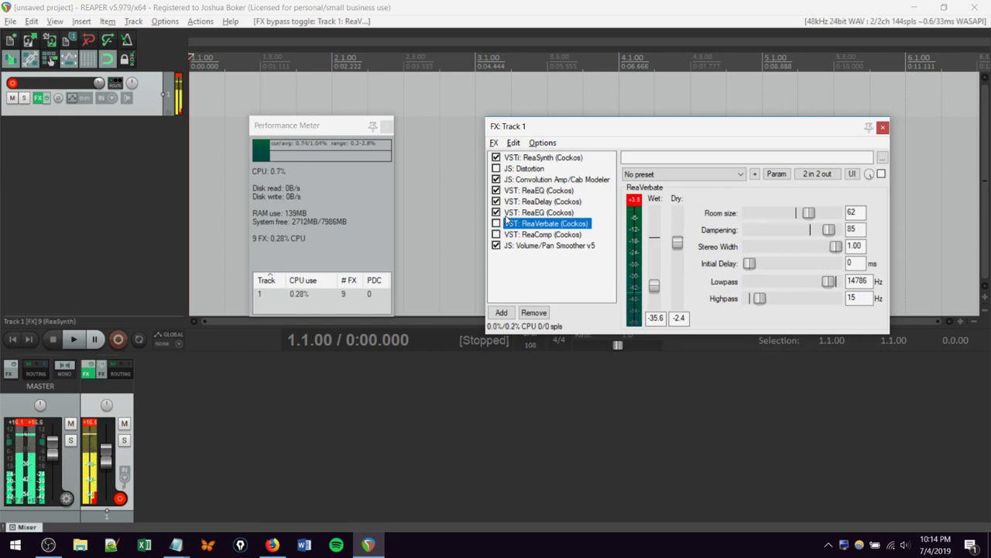
In the second ReaEQ, set the band 4 high shelf to -7.0 dB at 489.5 Hz and the band 1 low shelf to -1.4 dB at 1285.8 Hz.
click(520, 212)
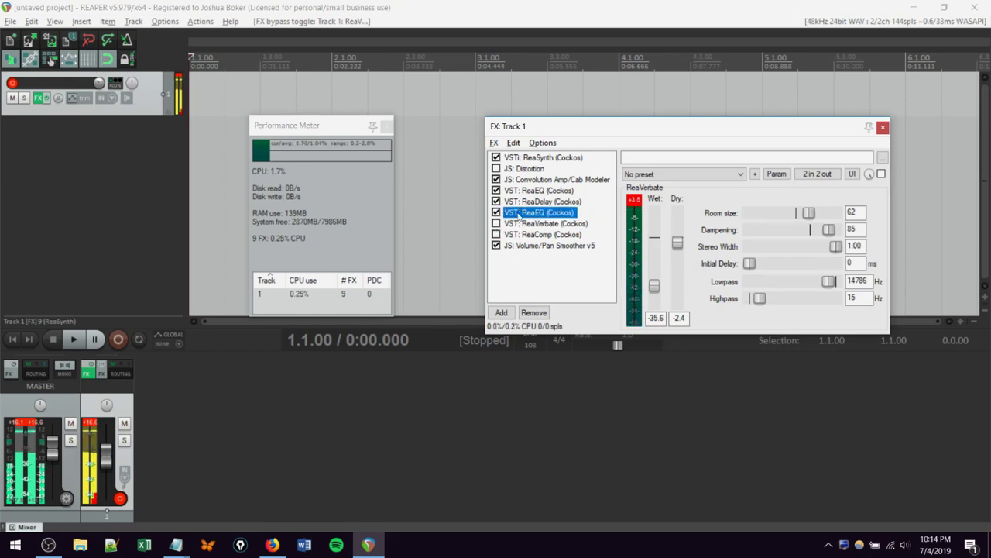
drag(735, 210, 800, 254)
drag(876, 213, 787, 253)
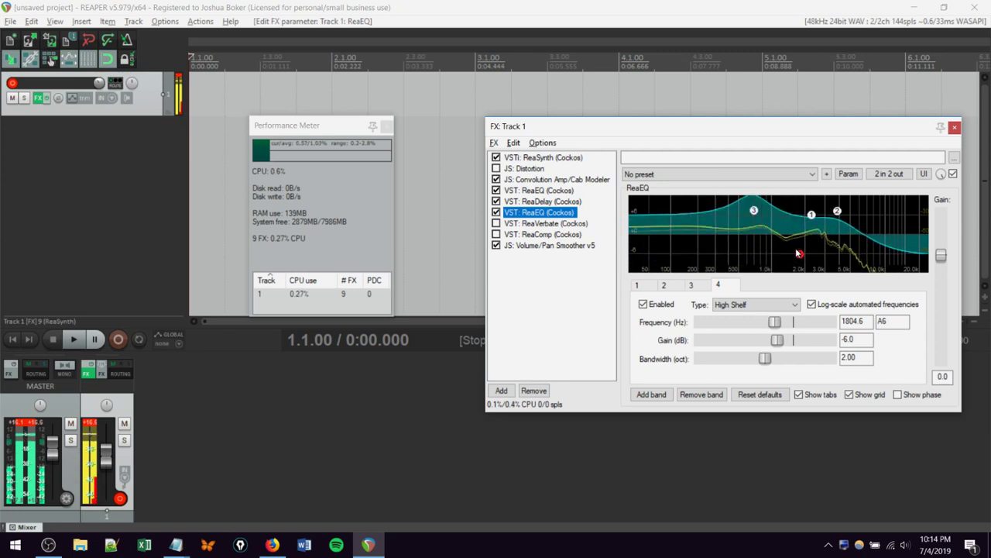
drag(798, 253, 741, 257)
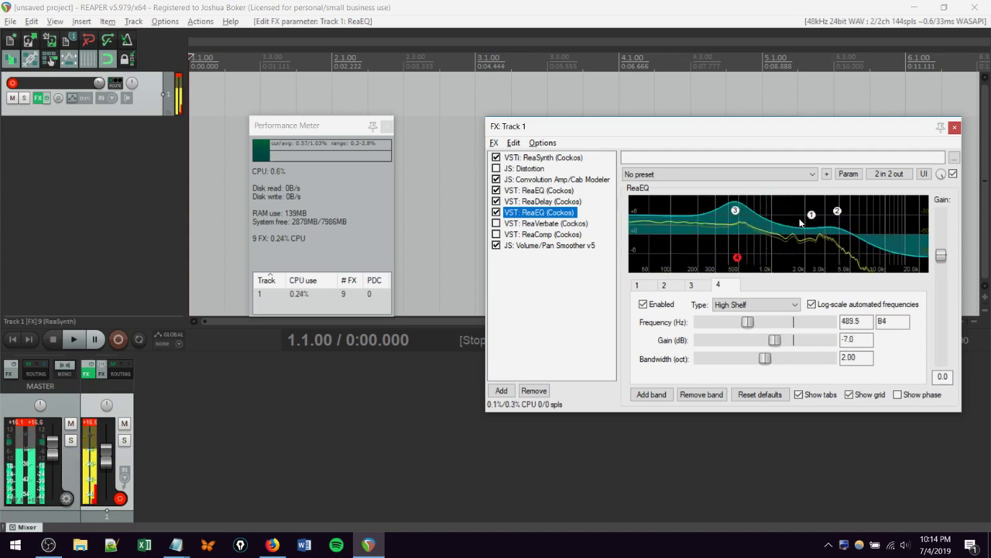
drag(811, 215, 771, 228)
Move the second ReaEQ in the effects chain so that it sits between ReaVerbate and ReaComp.
click(560, 159)
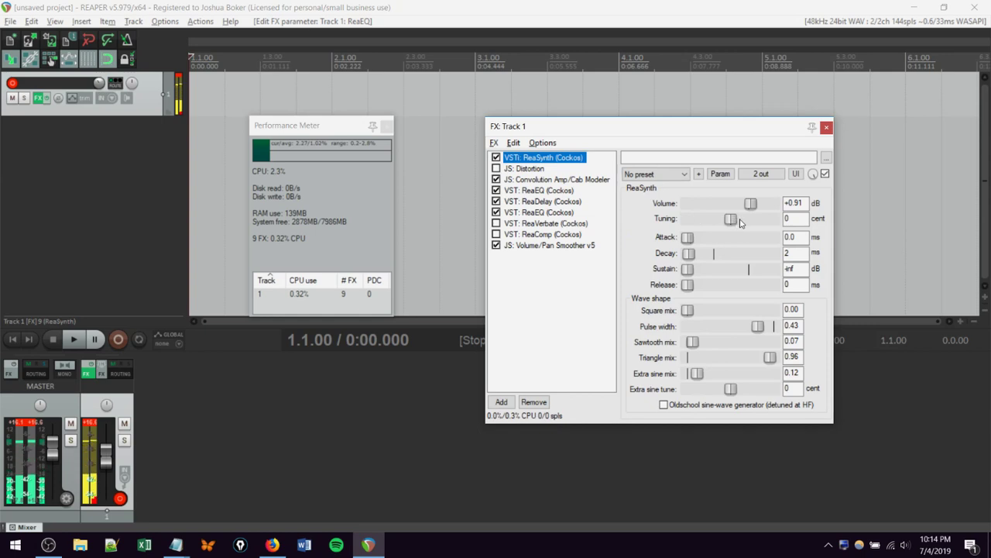
click(554, 245)
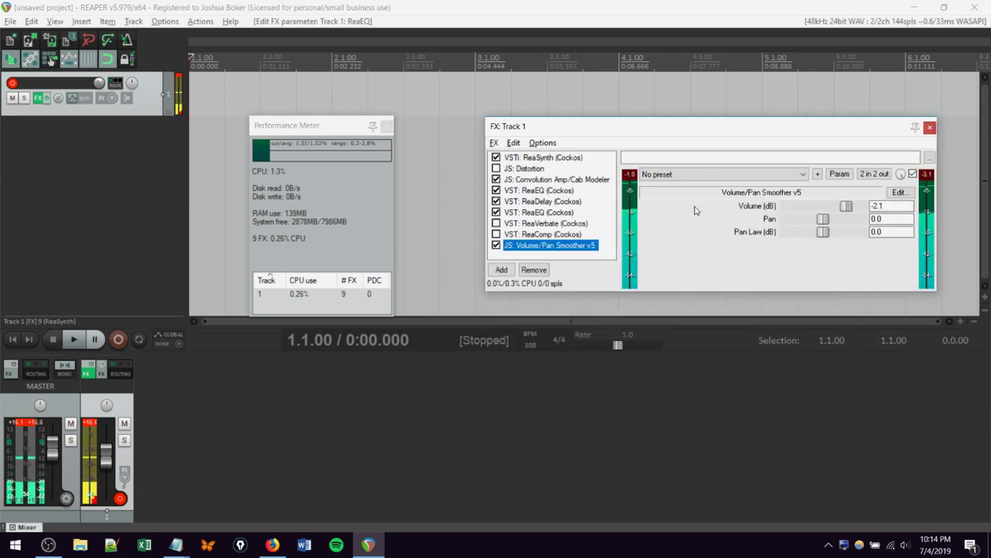
click(537, 212)
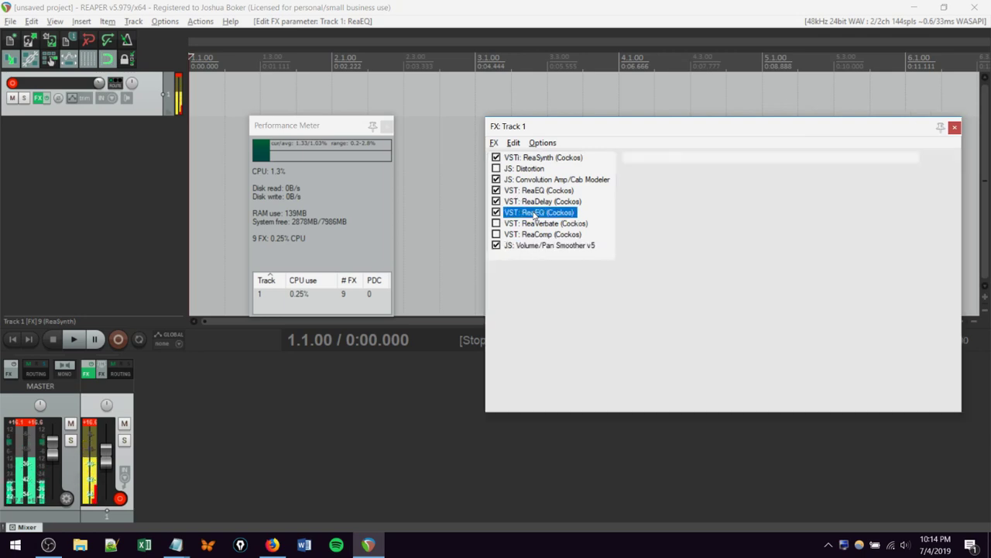
drag(534, 215, 540, 163)
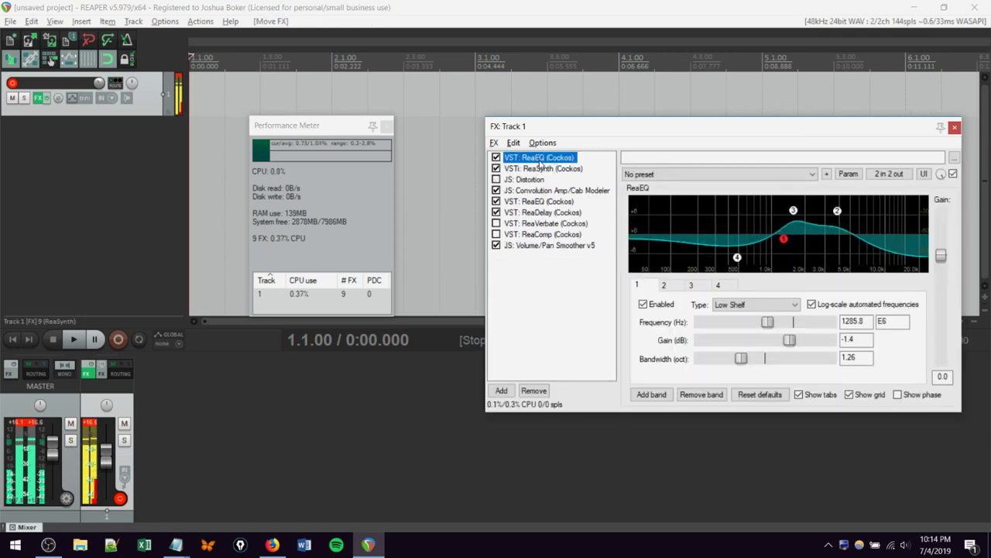
drag(547, 217, 542, 223)
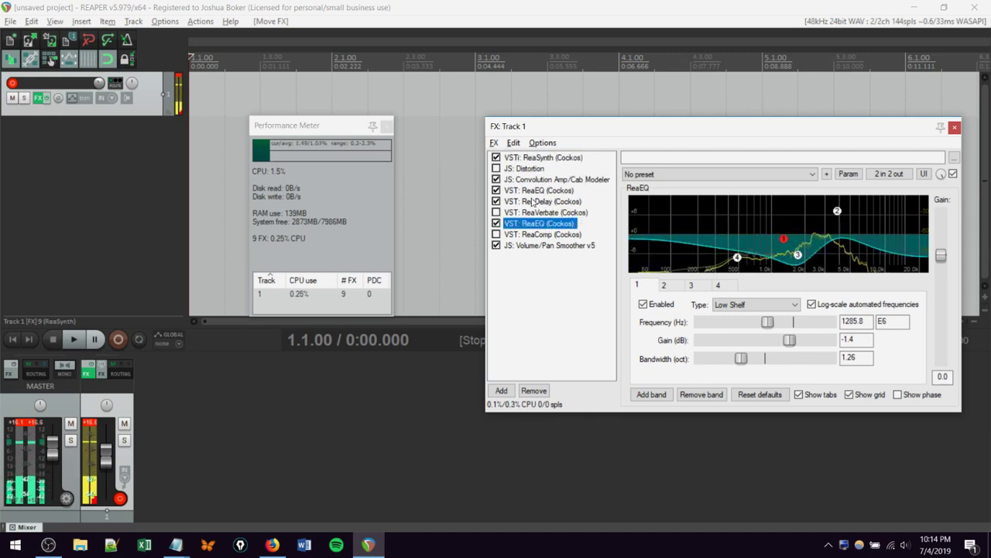
Set ReaSynth's decay to 993 ms, square mix to 0.48, sawtooth mix to 0.03 and pulse width to 0.25.
click(544, 158)
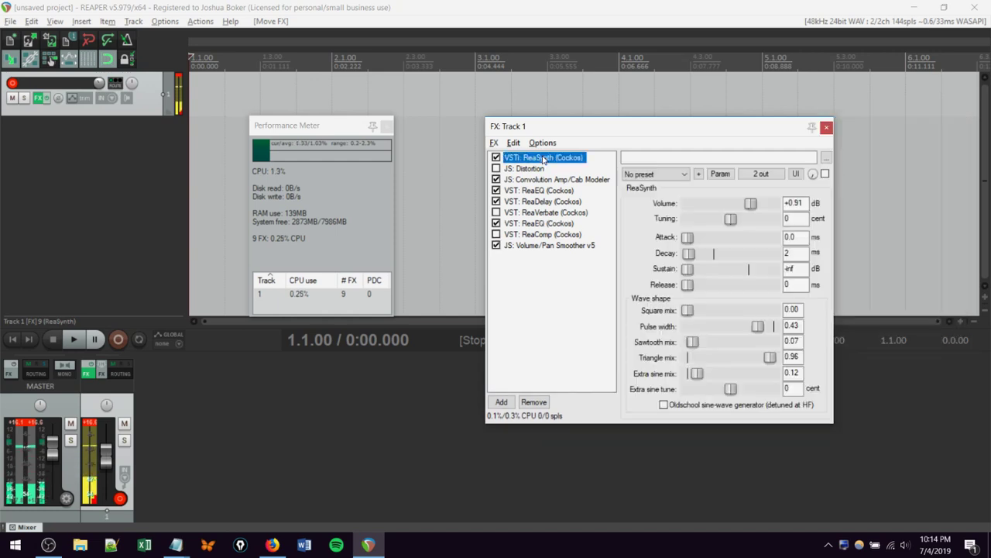
click(689, 254)
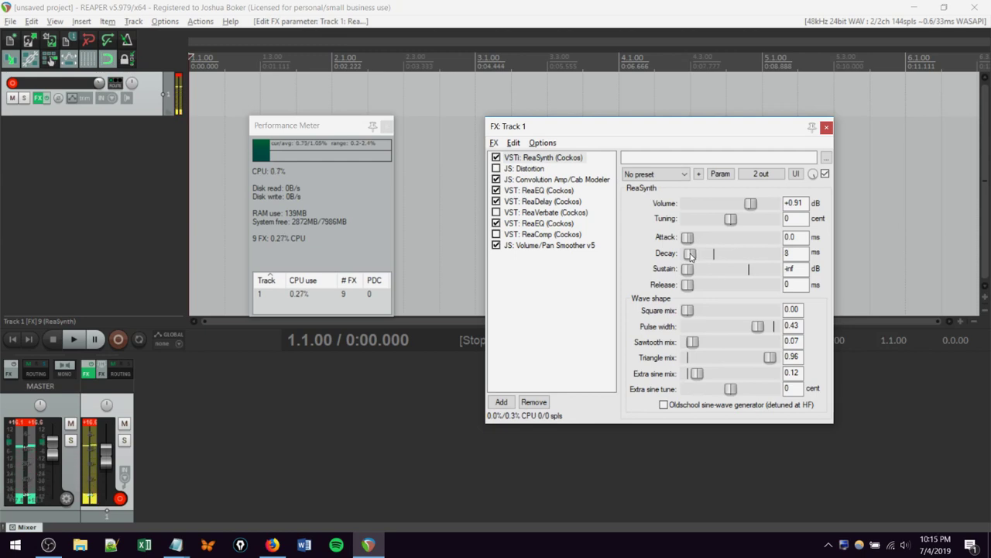
drag(690, 256, 714, 257)
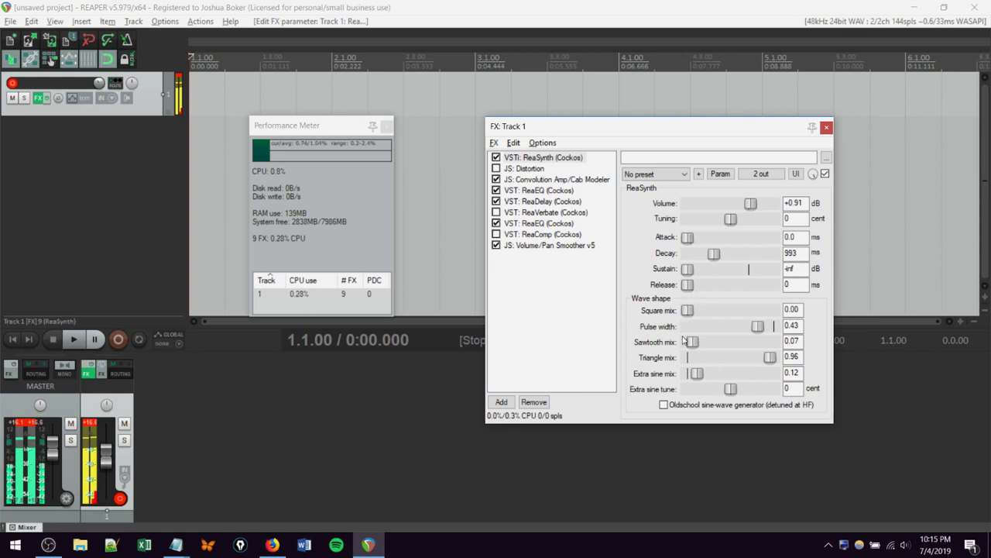
drag(688, 312, 729, 308)
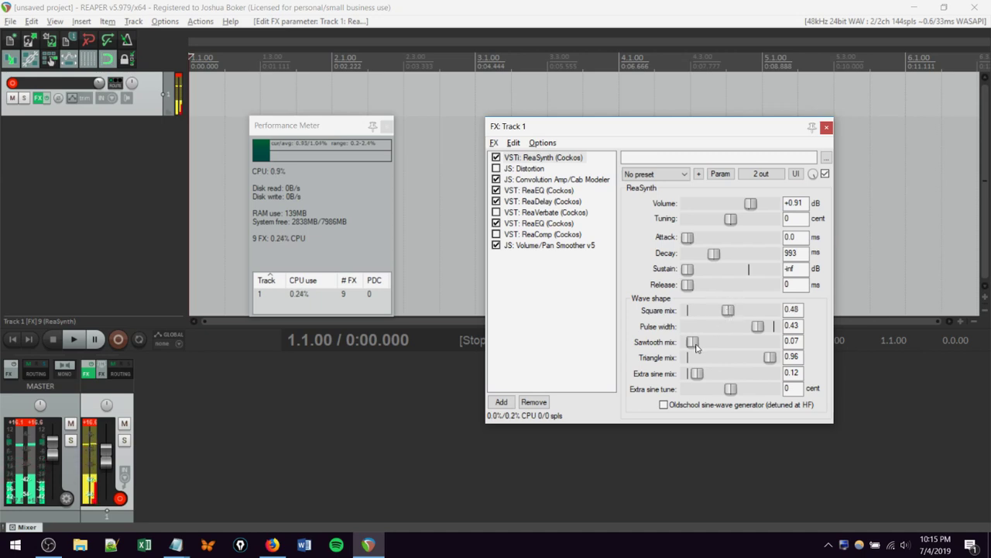
mouse_move(695, 347)
mouse_down()
mouse_move(704, 347)
mouse_move(694, 346)
mouse_up()
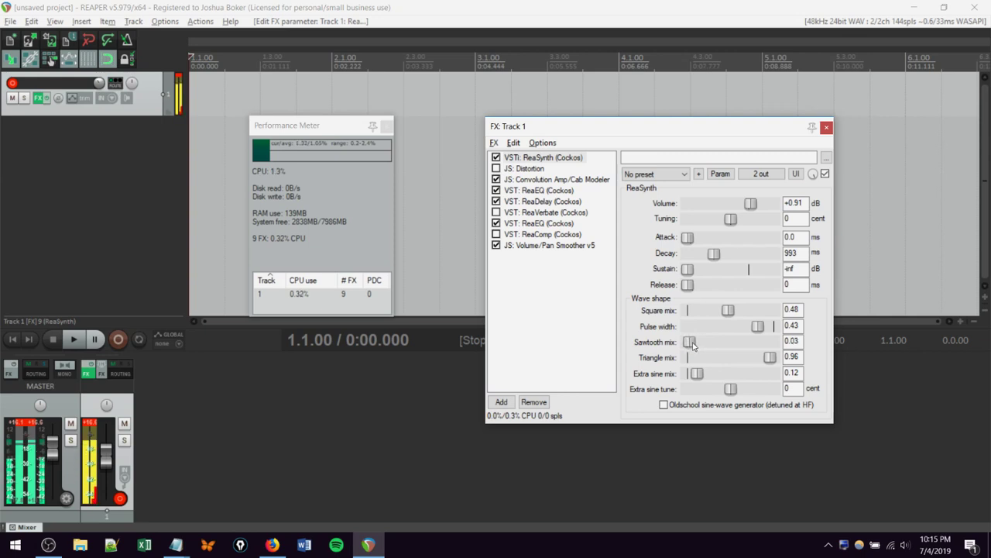
drag(758, 328, 720, 332)
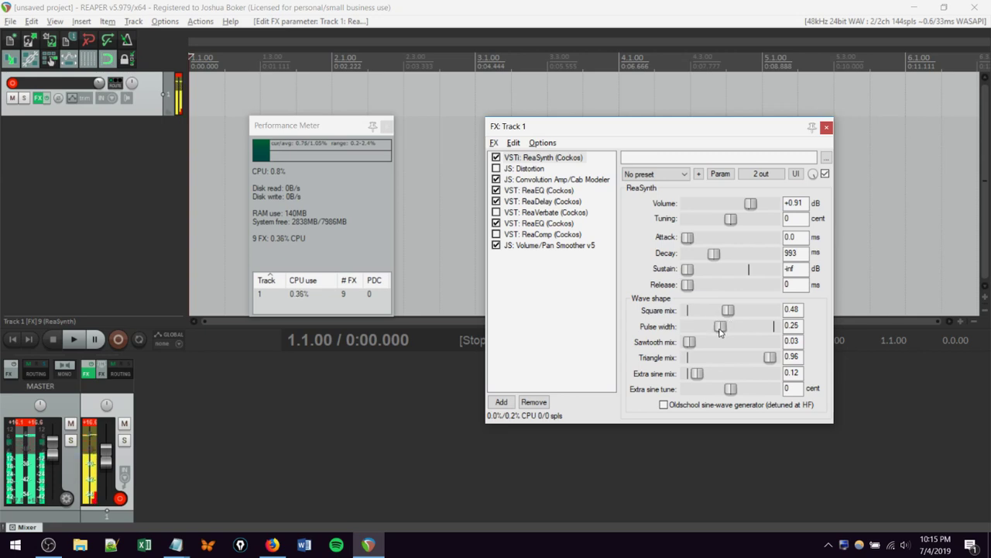
Set ReaDelay's feedback to -3.3 dB, lowpass filter to 17672 Hz and hipass filter to 3613 Hz.
click(532, 203)
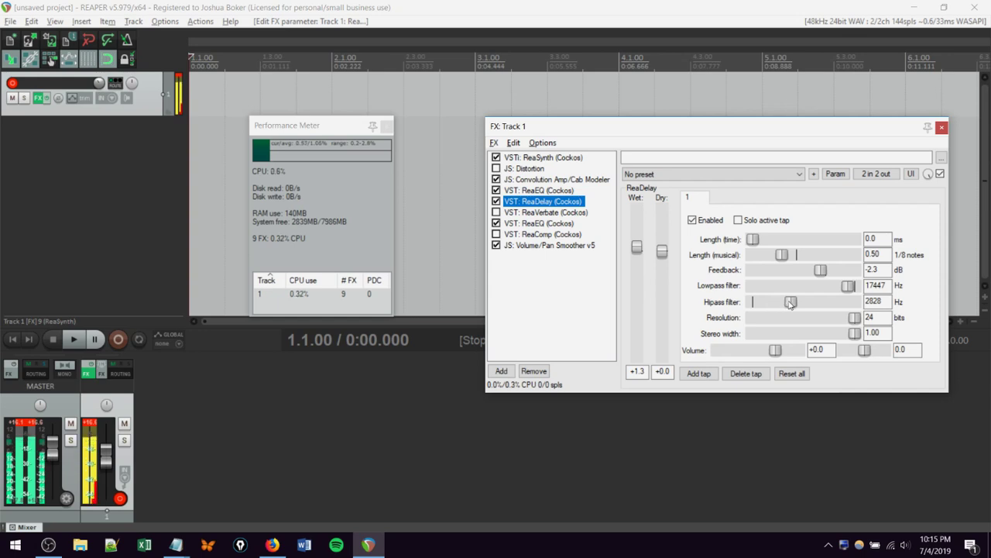
drag(790, 303, 786, 307)
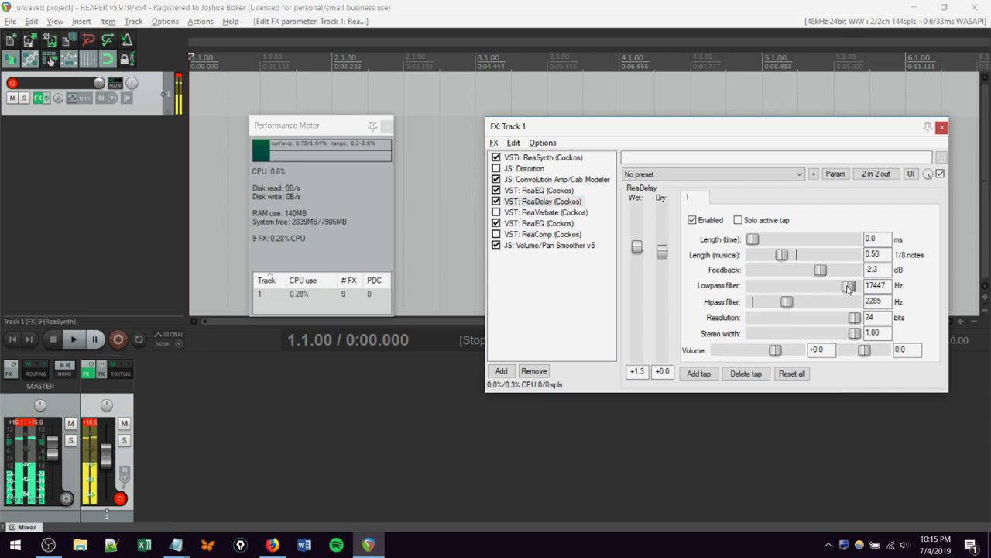
drag(848, 288, 812, 280)
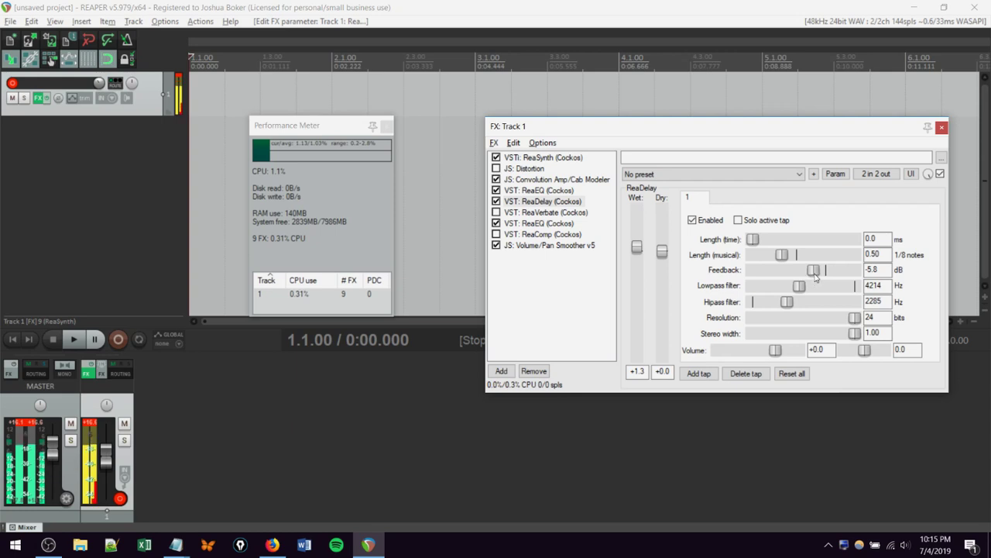
drag(815, 275, 820, 276)
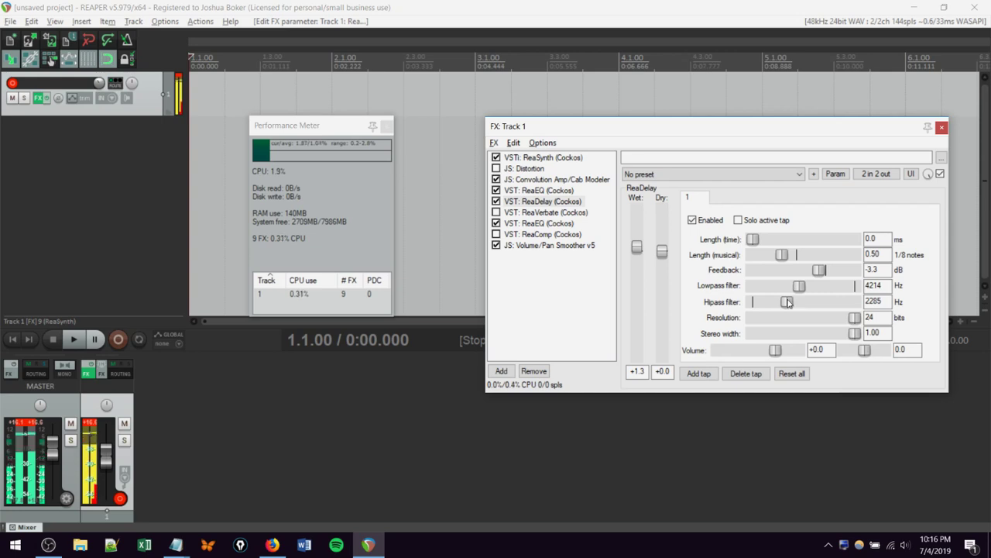
drag(787, 302, 768, 307)
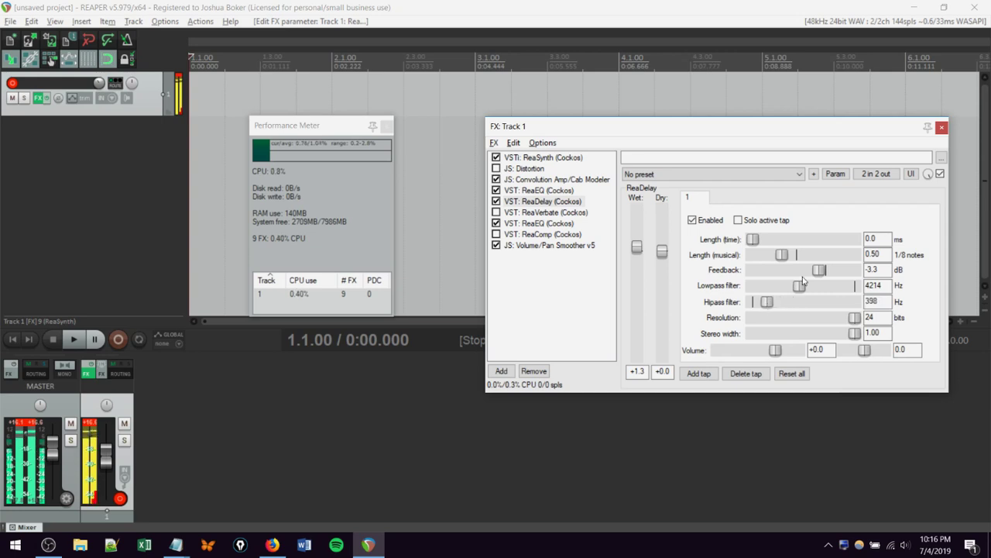
drag(800, 290, 849, 287)
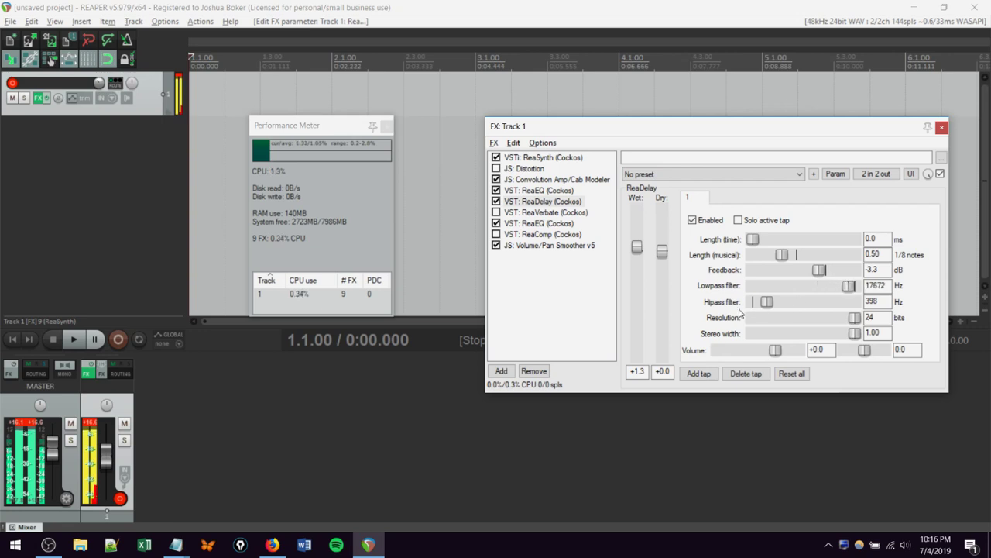
drag(769, 304, 799, 303)
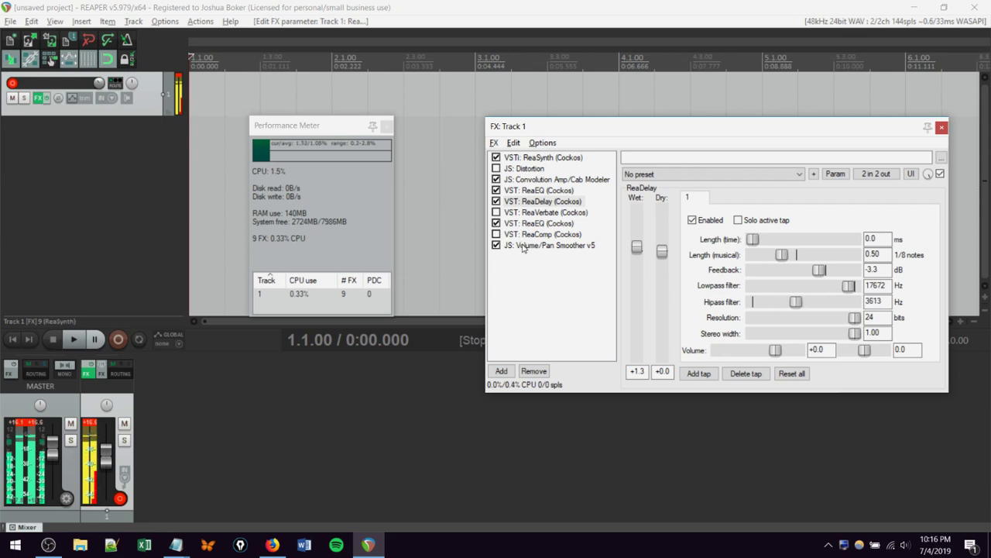
Set ReaSynth's sustain to -20.25 dB, decay to 6648 ms, square mix to 0.00 and pulse width to 0.12.
click(530, 158)
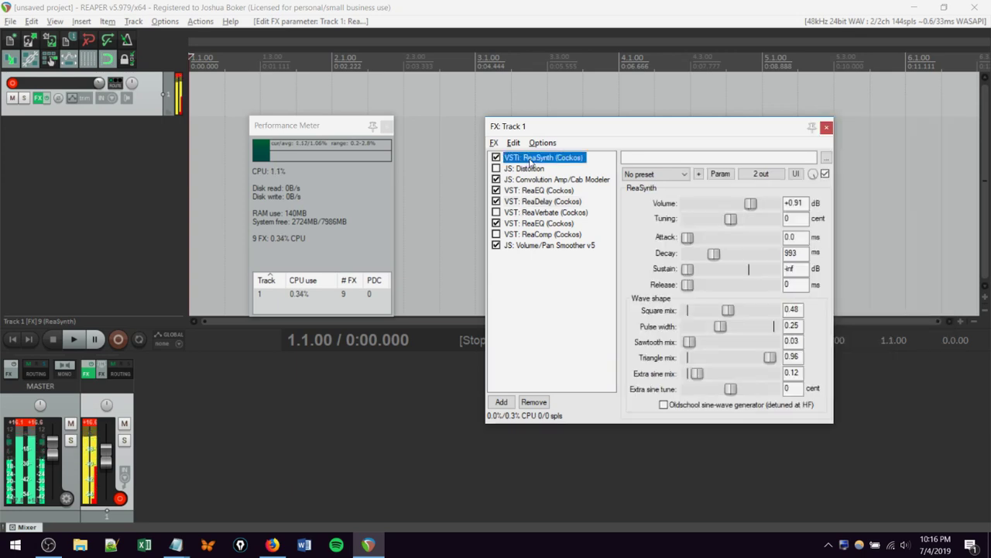
click(678, 270)
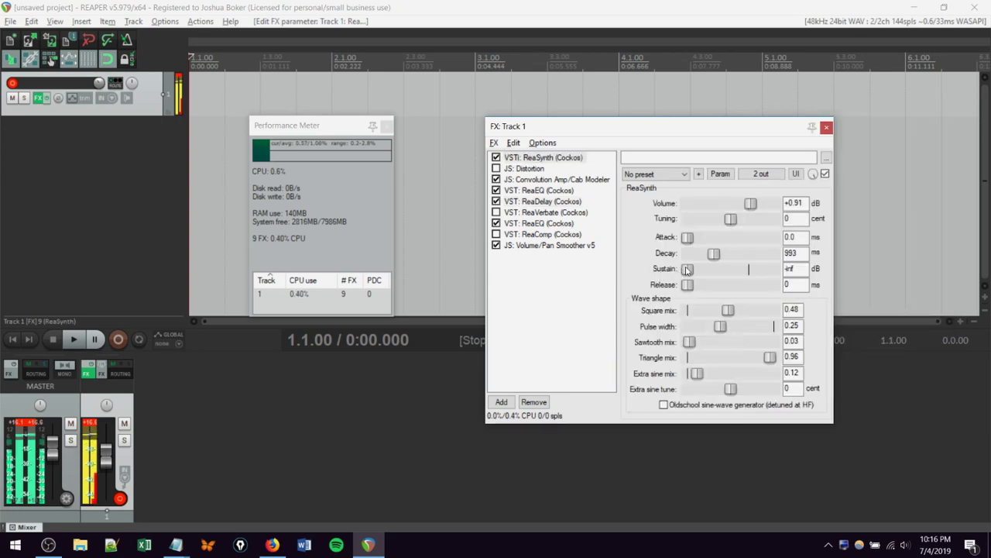
drag(687, 269, 750, 256)
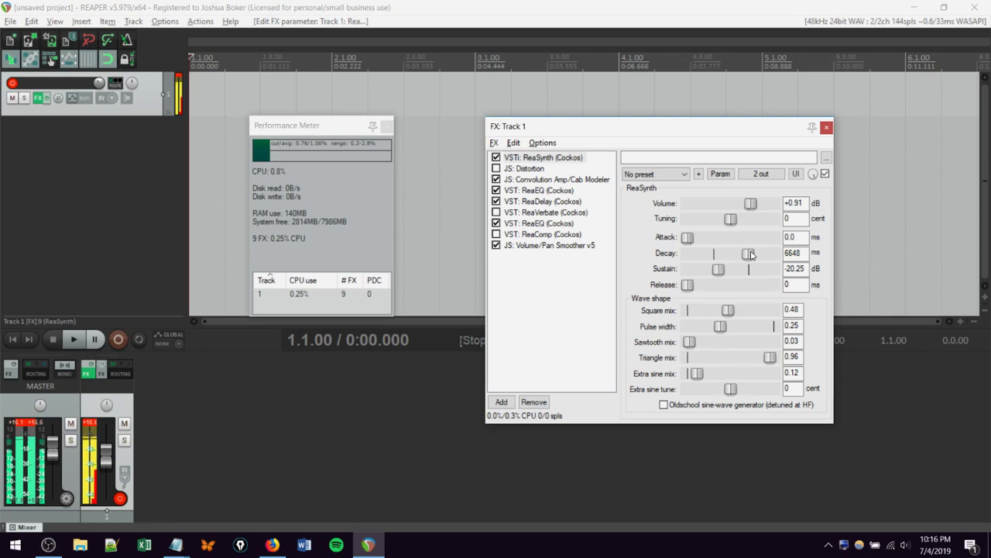
drag(728, 313, 694, 328)
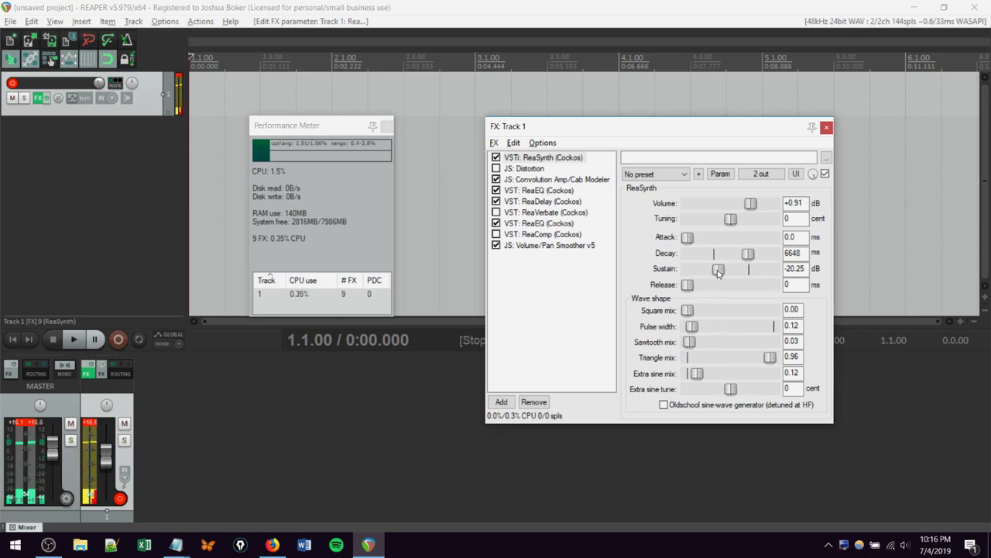
Set ReaSynth's sustain to -70.08 dB and, in the second ReaEQ, band 2 to 2835.9 Hz at -inf and band 4 to 239.7 Hz at -11.6 dB.
drag(719, 271, 693, 278)
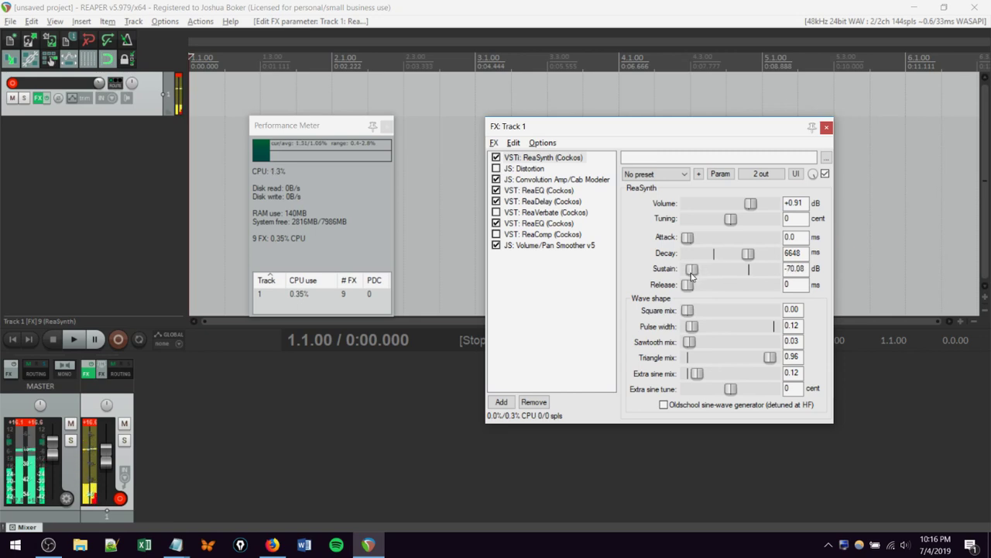
click(535, 223)
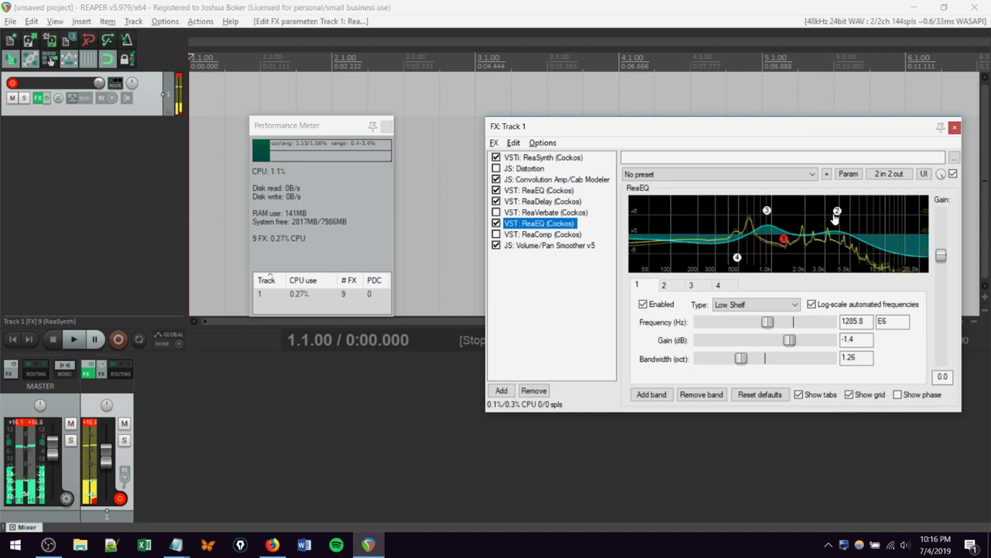
drag(837, 210, 825, 304)
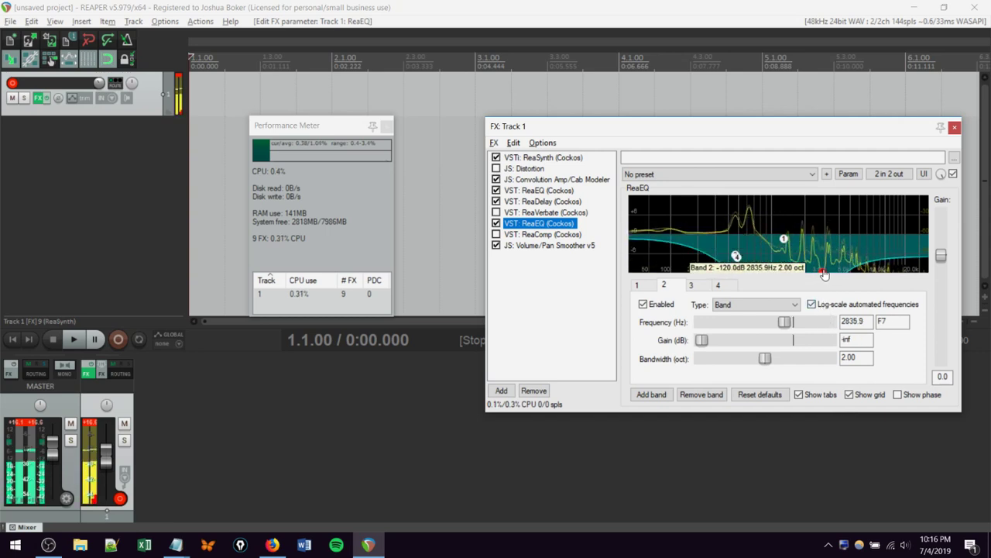
drag(734, 268, 658, 253)
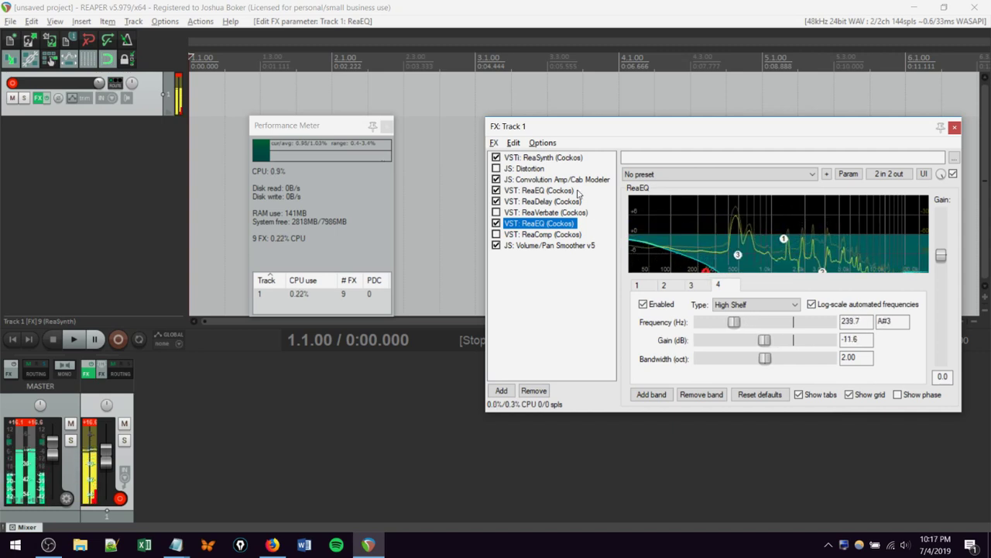
Set ReaSynth's volume to -9.53 dB and its square mix to 0.66.
click(564, 160)
click(564, 160)
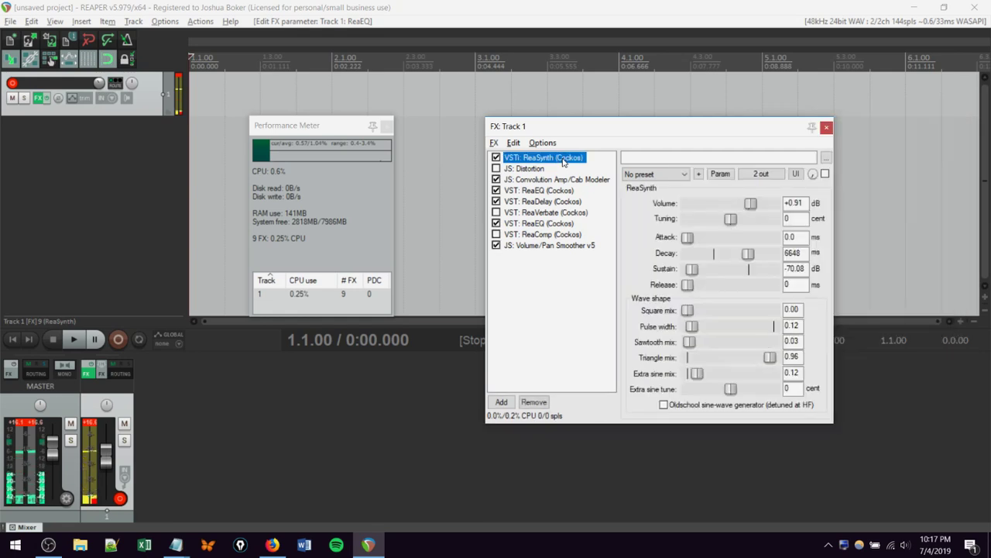
click(748, 205)
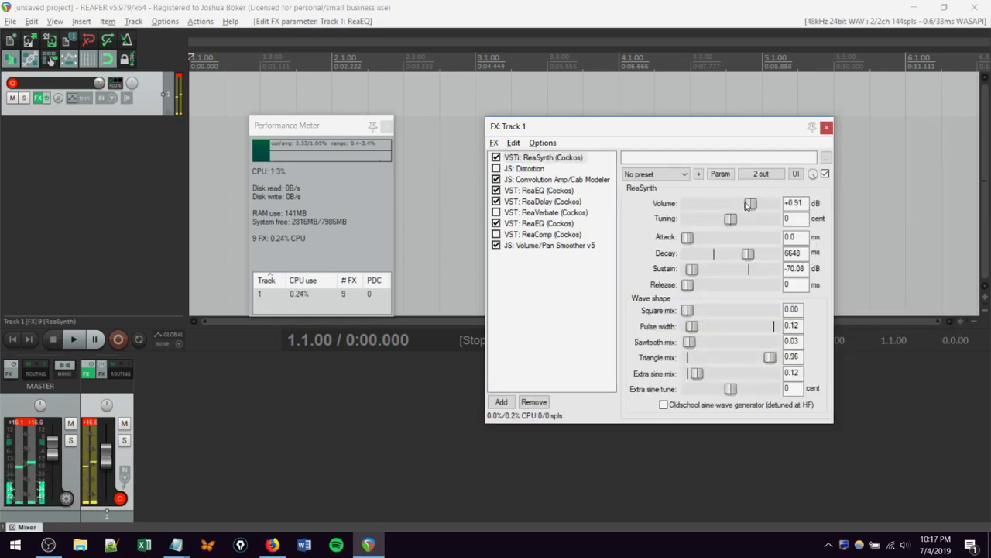
drag(748, 204, 729, 205)
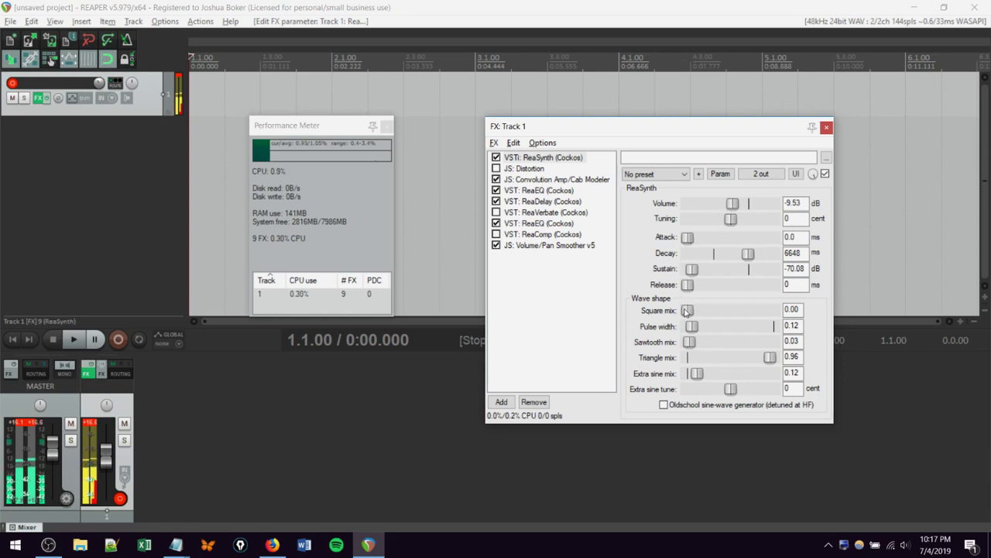
drag(685, 311, 737, 309)
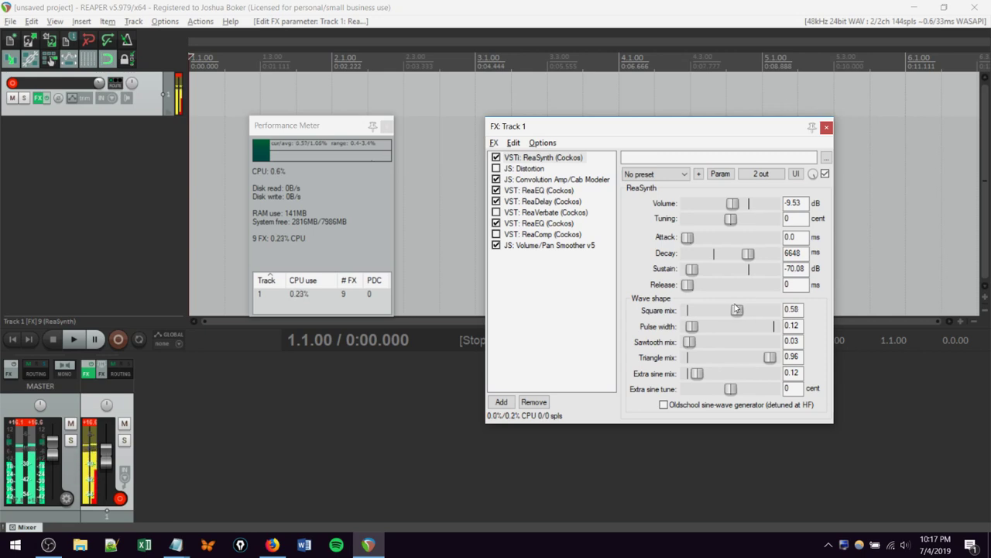
drag(742, 309, 743, 310)
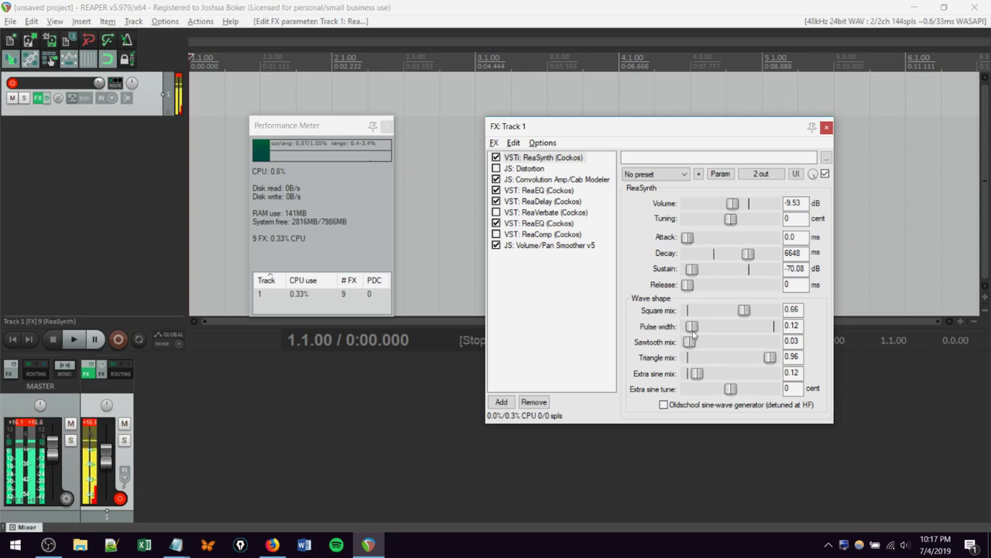
Set ReaSynth's pulse width to 0.37, sawtooth mix to 0.44, extra sine mix to 0.89, sustain to -4.62 dB and volume to -0.47 dB.
drag(689, 344, 747, 328)
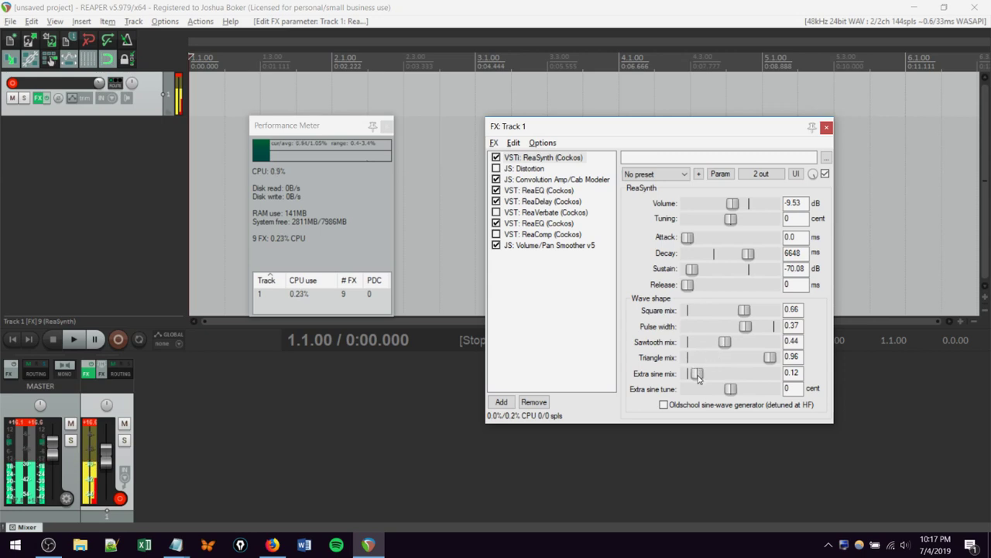
drag(698, 376, 765, 373)
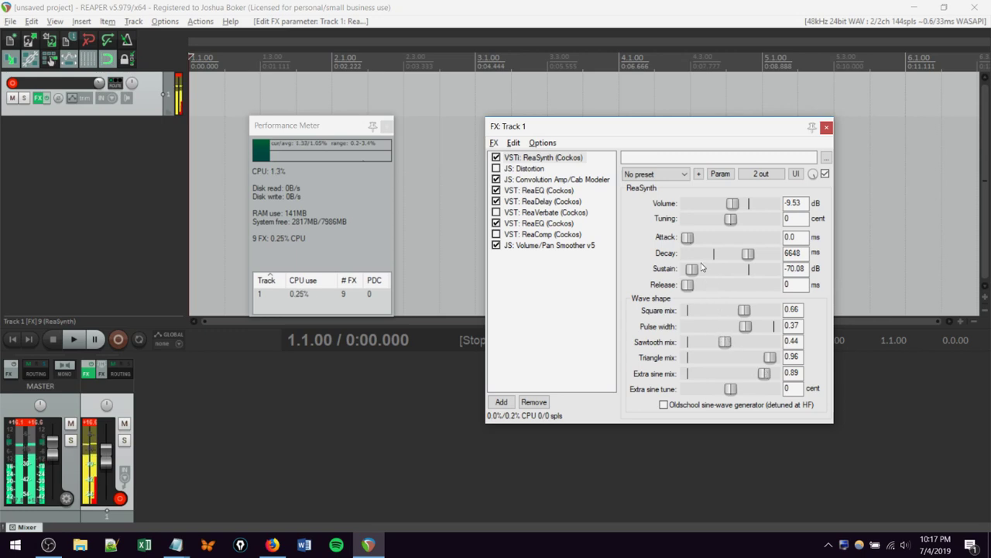
drag(701, 267, 741, 270)
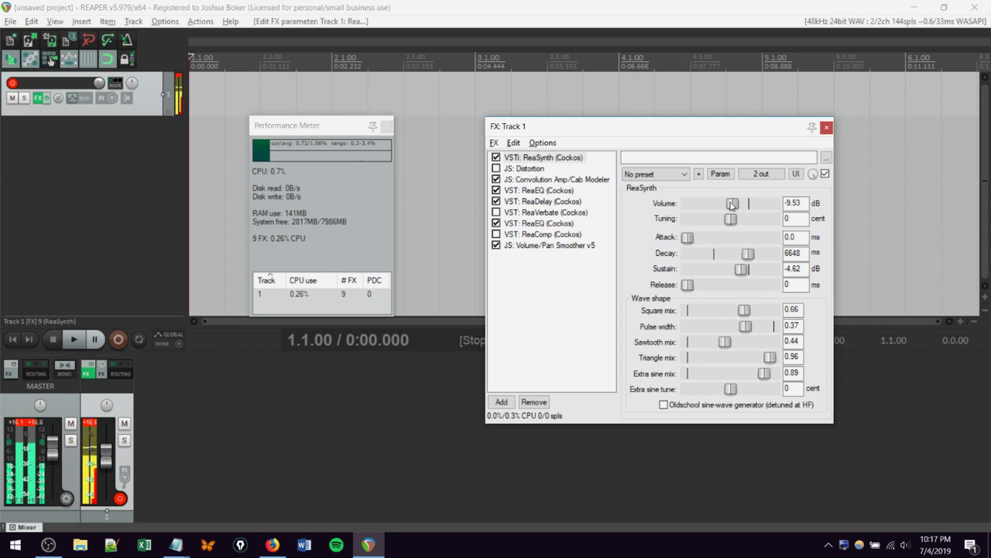
drag(732, 204, 747, 204)
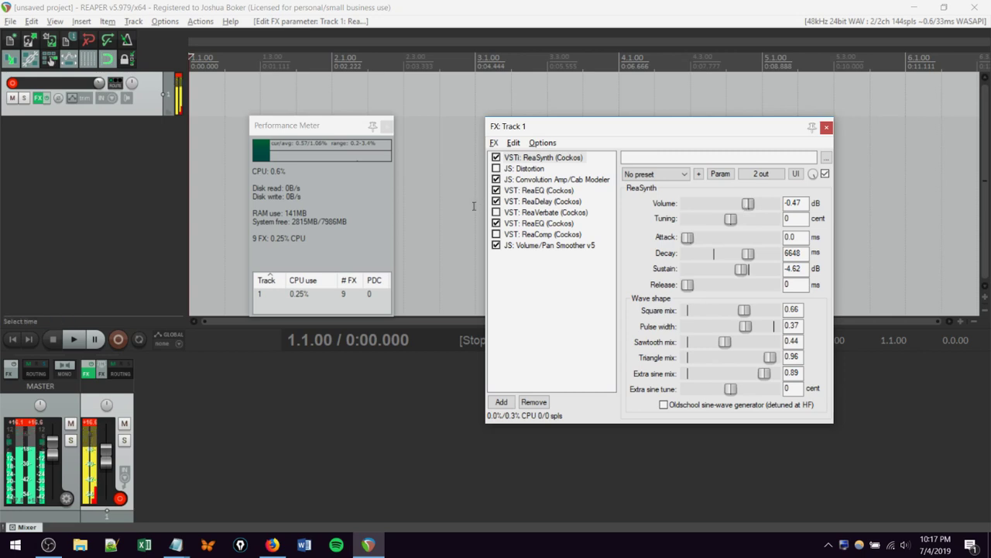
In the first ReaEQ, set high shelf band 4 to 419.8 Hz at 12.0 dB and low shelf band 1 to 336.7 Hz at 9.8 dB.
click(516, 224)
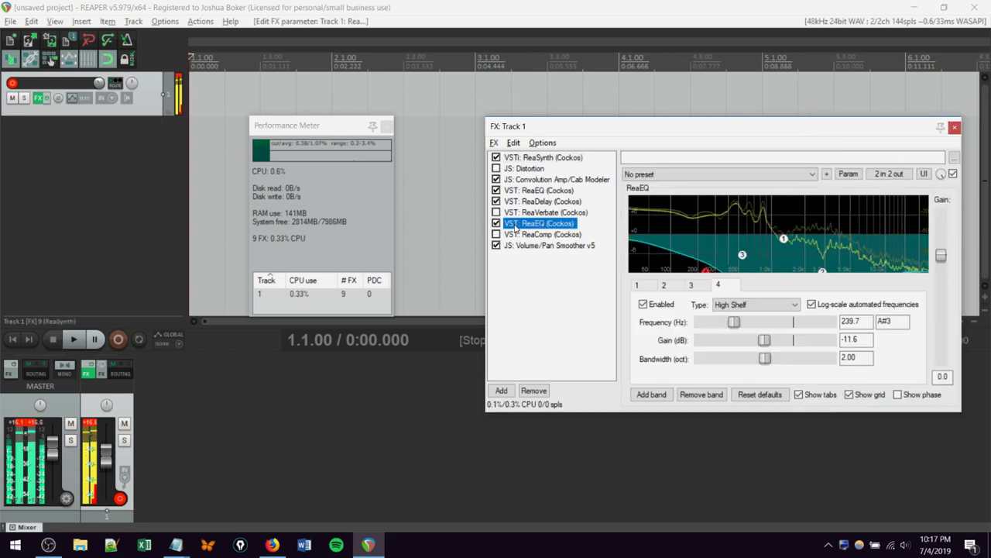
click(517, 190)
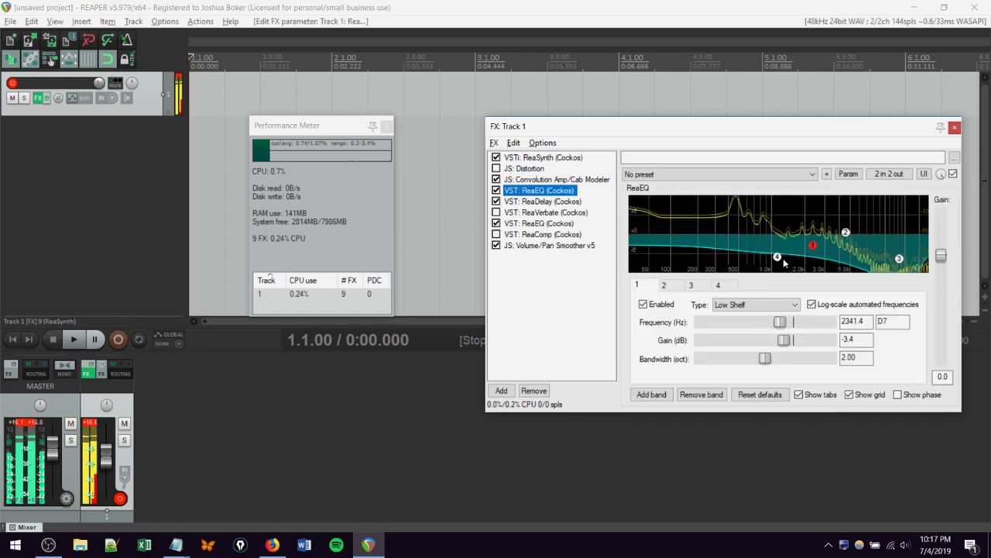
mouse_move(778, 261)
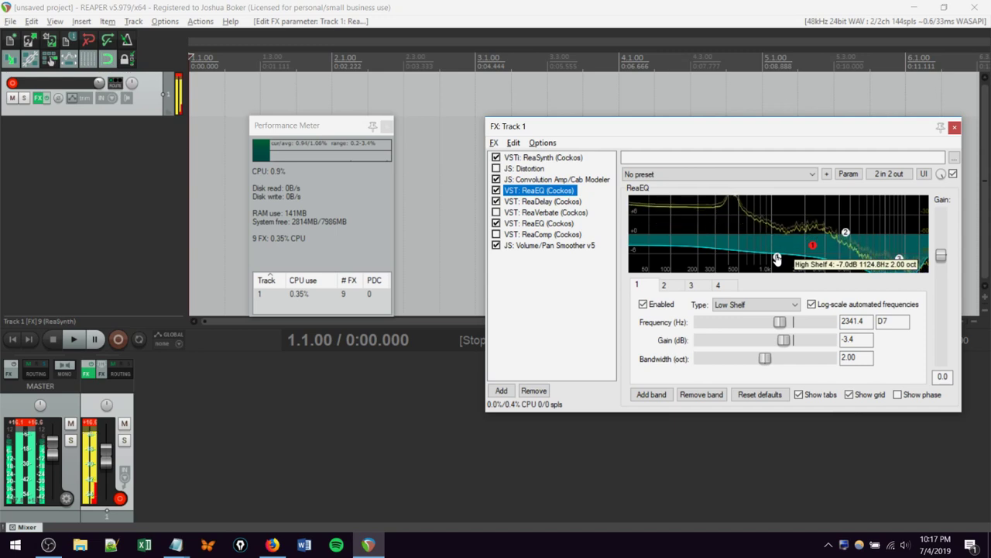
drag(777, 258, 731, 196)
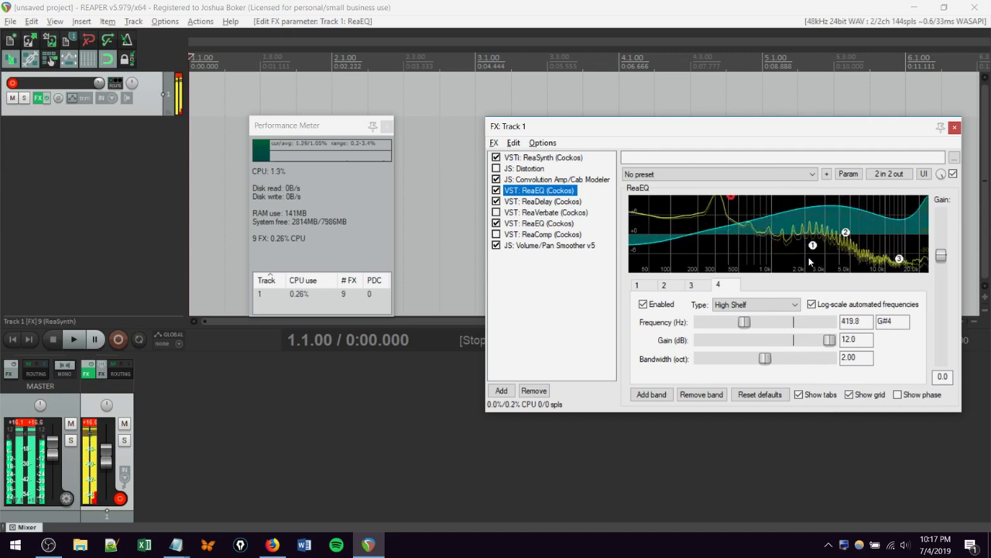
drag(813, 246, 721, 203)
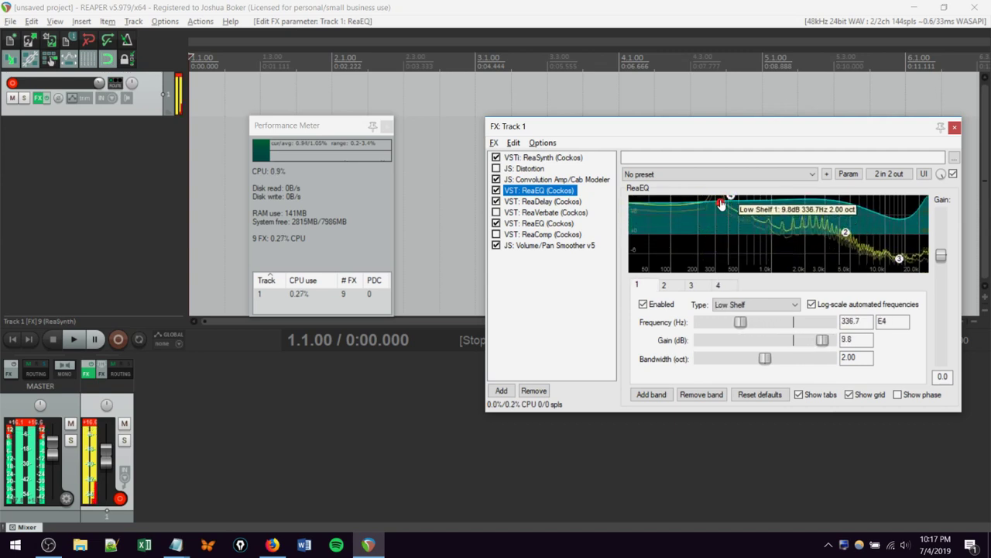
click(845, 233)
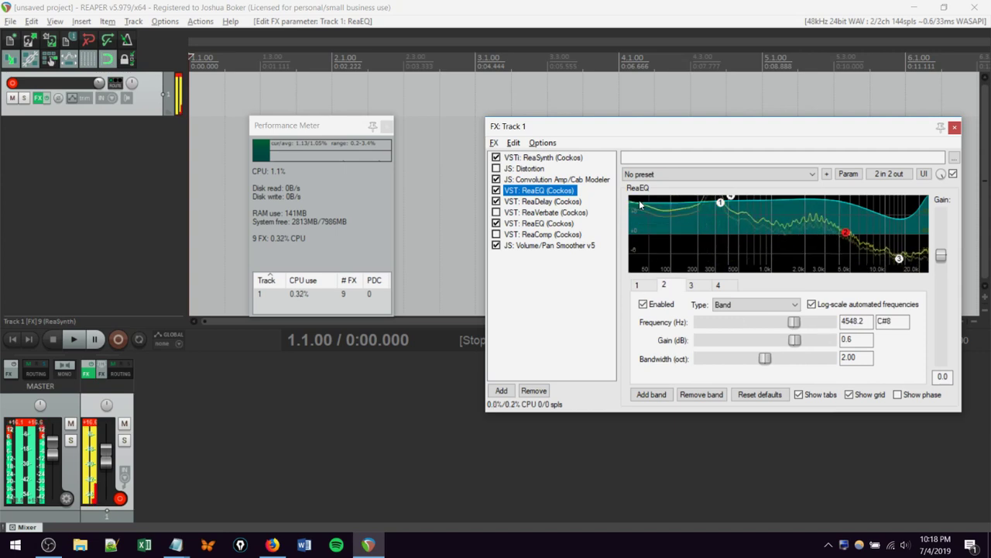
Set ReaDelay's feedback to -51.8 dB, hipass filter to 260 Hz, lowpass filter to 1885 Hz and dry level to -54.0 dB.
click(546, 201)
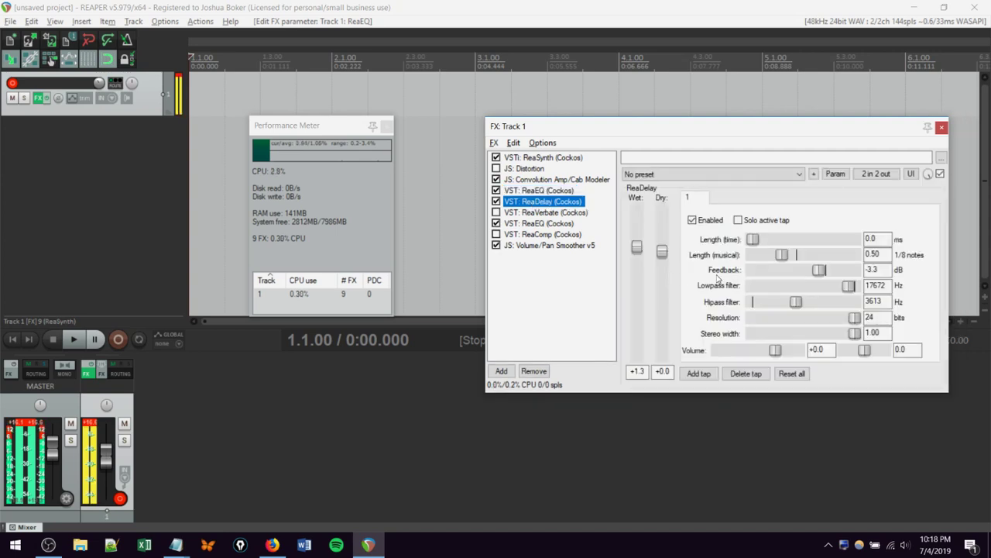
drag(820, 269, 762, 276)
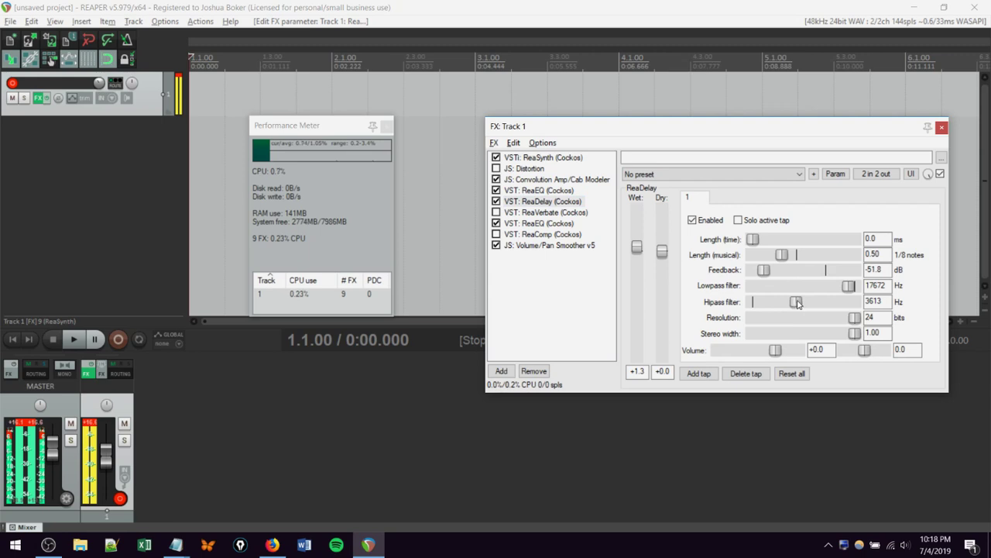
drag(798, 303, 766, 304)
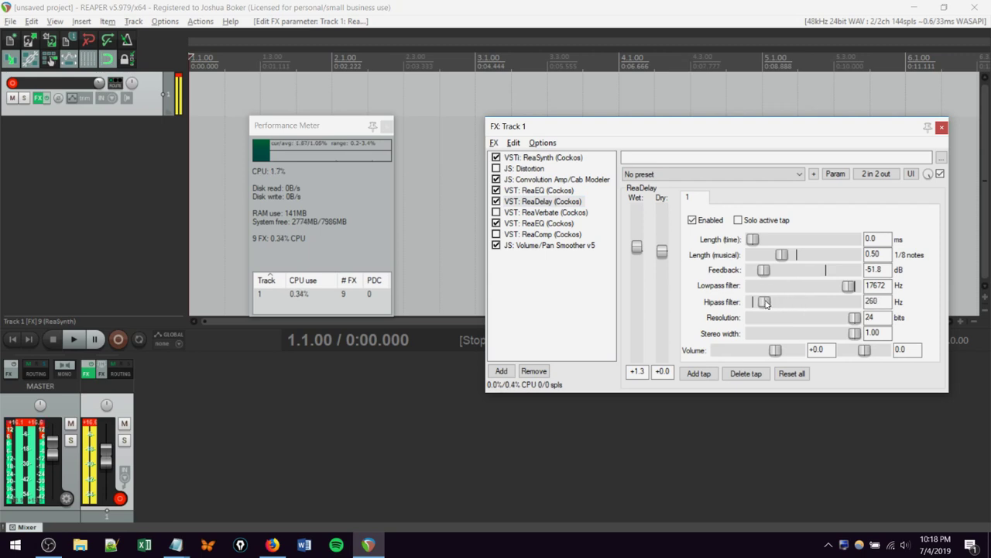
drag(849, 286, 784, 289)
drag(663, 257, 663, 348)
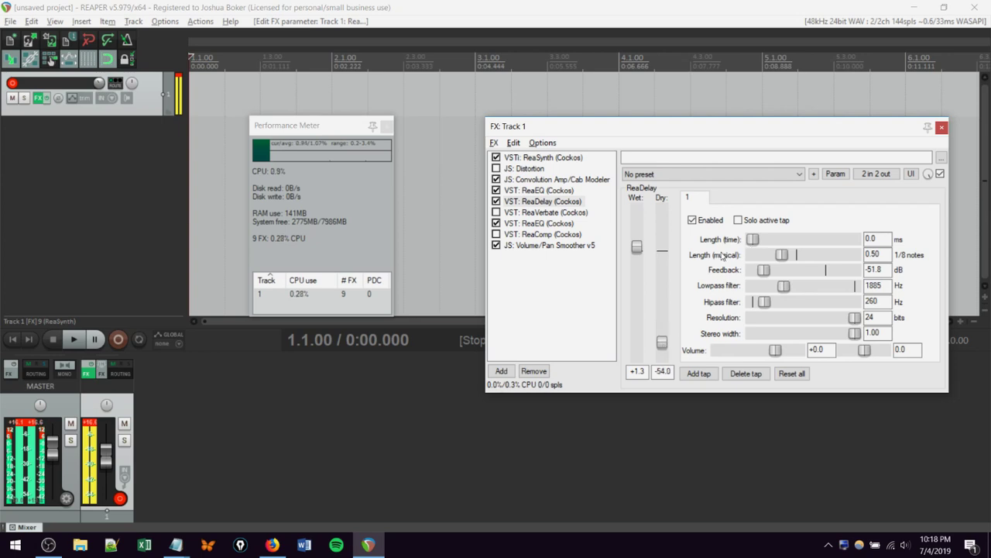
Set ReaSynth's sustain to -4.67 dB, pulse width to 0.46 and sawtooth mix to 0.94.
click(534, 160)
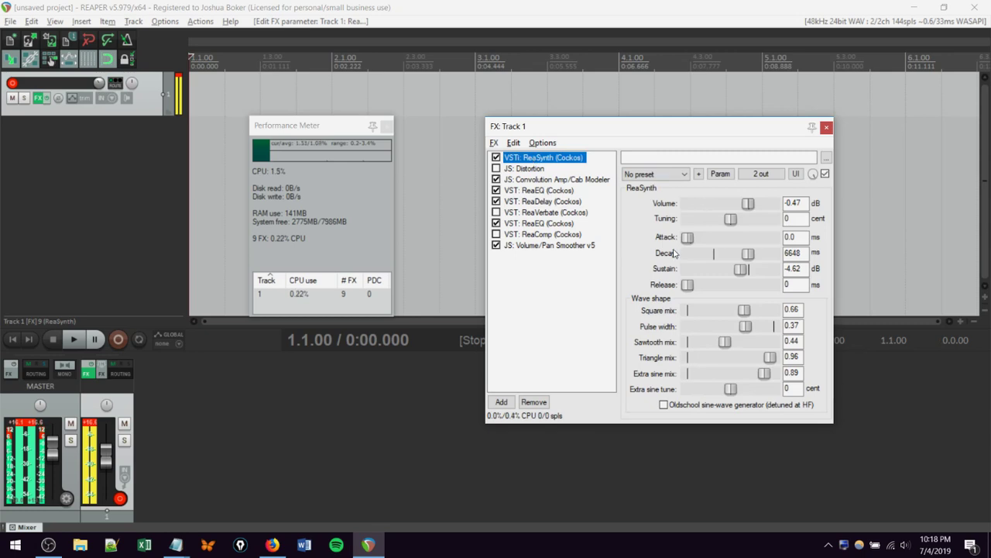
click(740, 270)
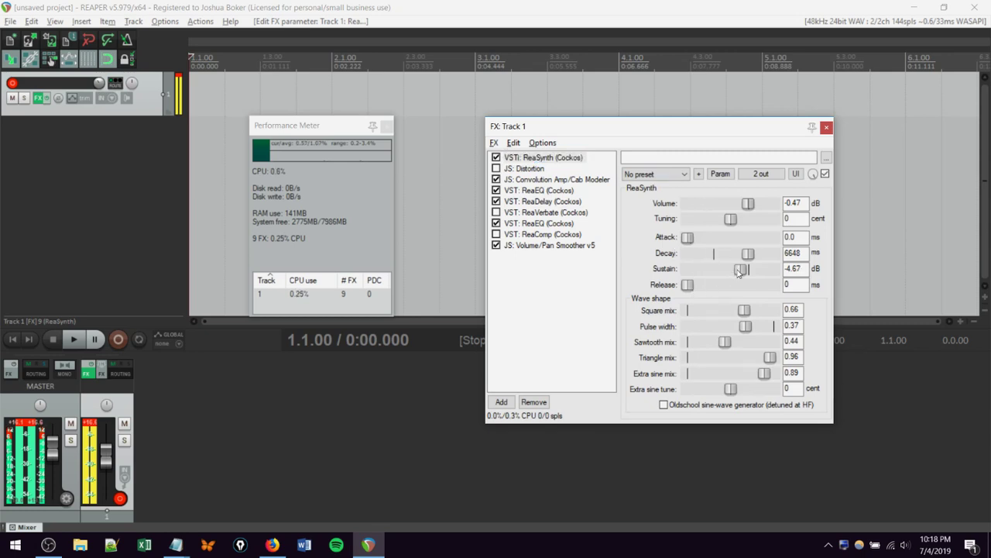
drag(748, 329, 766, 327)
drag(724, 345, 768, 343)
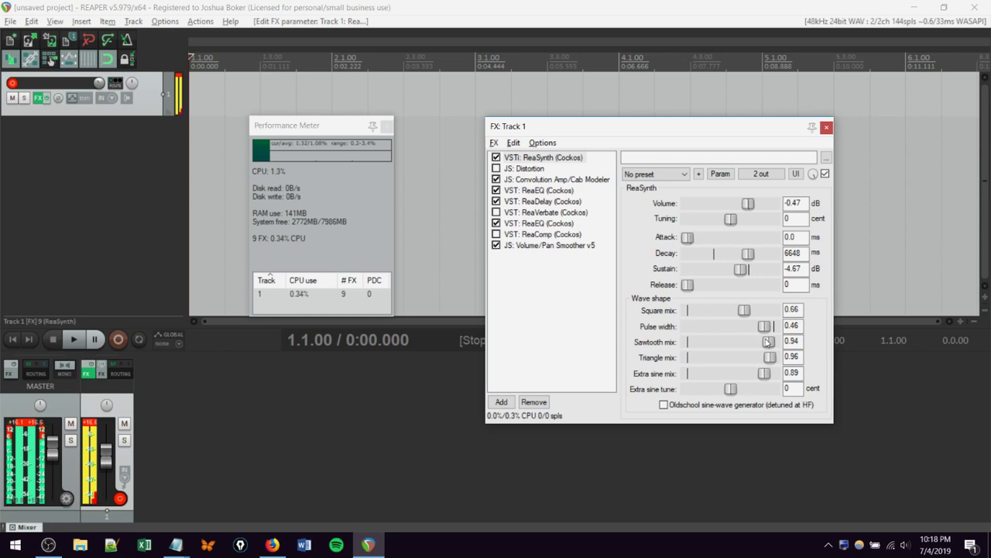
Unmute the automuted Track 1 and lower its volume fader slightly in the mixer.
key(F5)
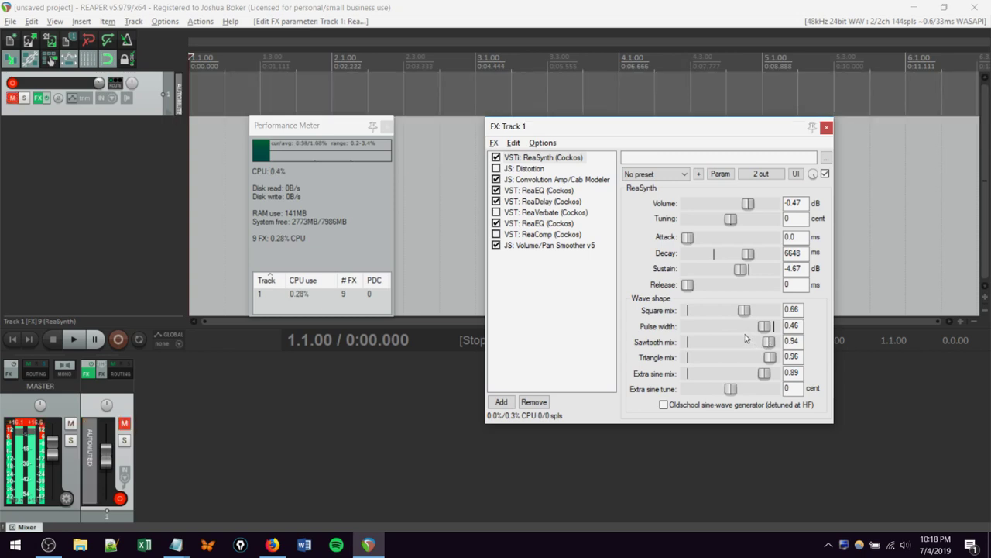
click(124, 422)
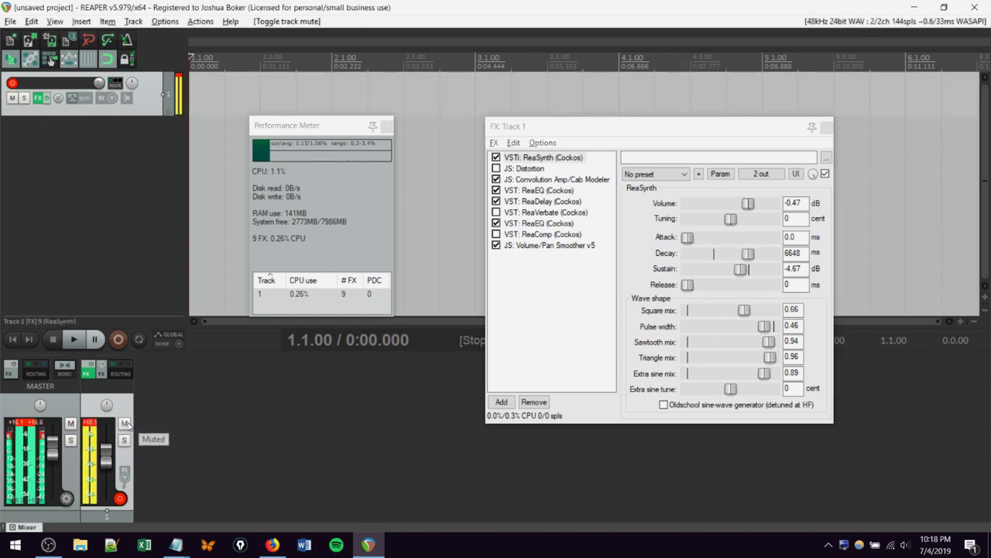
mouse_move(108, 463)
mouse_down()
mouse_move(108, 485)
mouse_move(111, 473)
mouse_up()
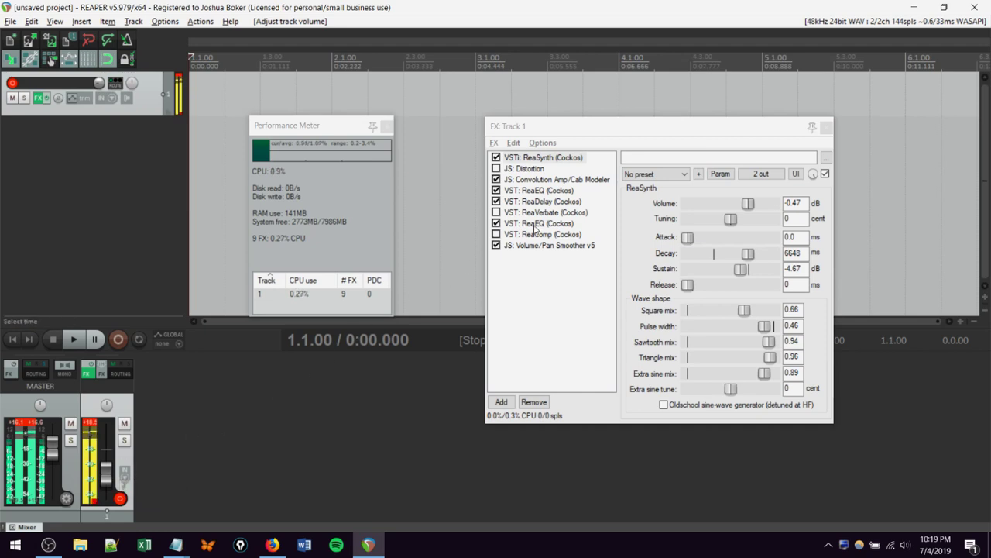
Set ReaDelay's wet level to -2.6 dB and its dry level to +4.2 dB.
click(542, 201)
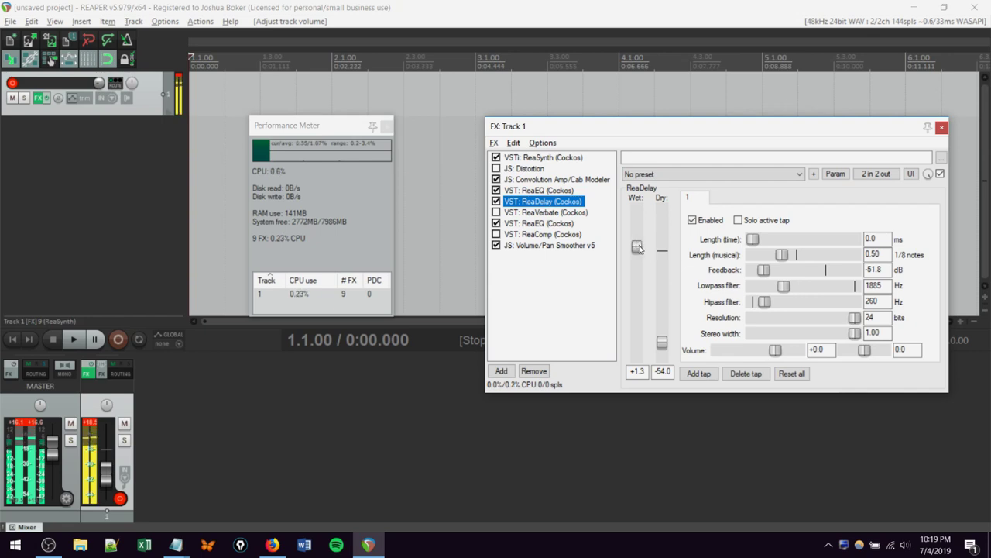
drag(637, 246, 638, 259)
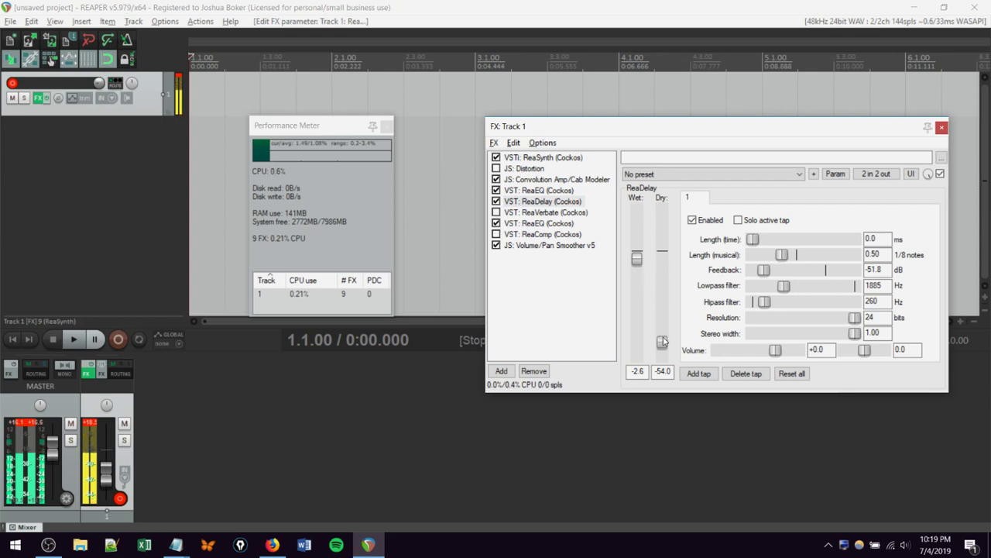
drag(663, 342, 679, 260)
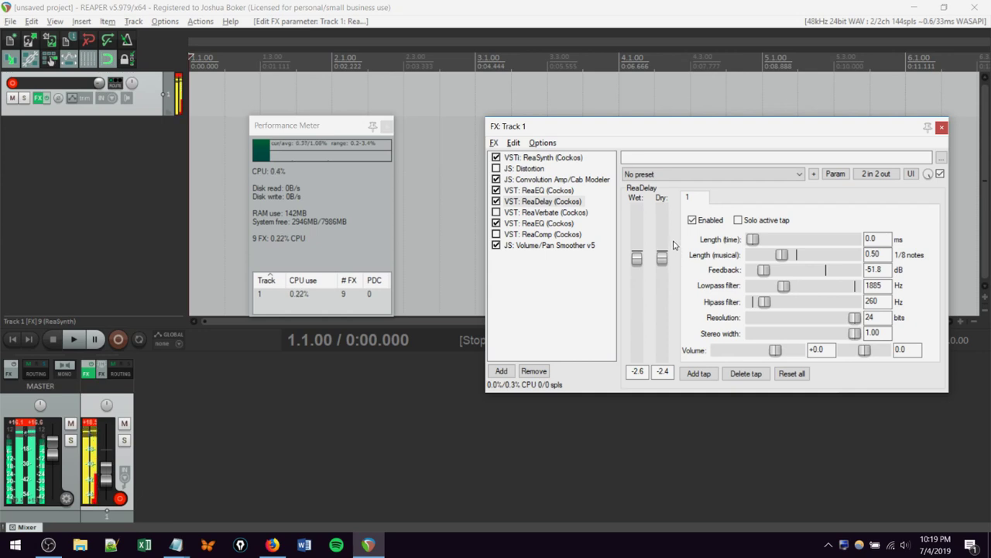
drag(663, 258, 663, 240)
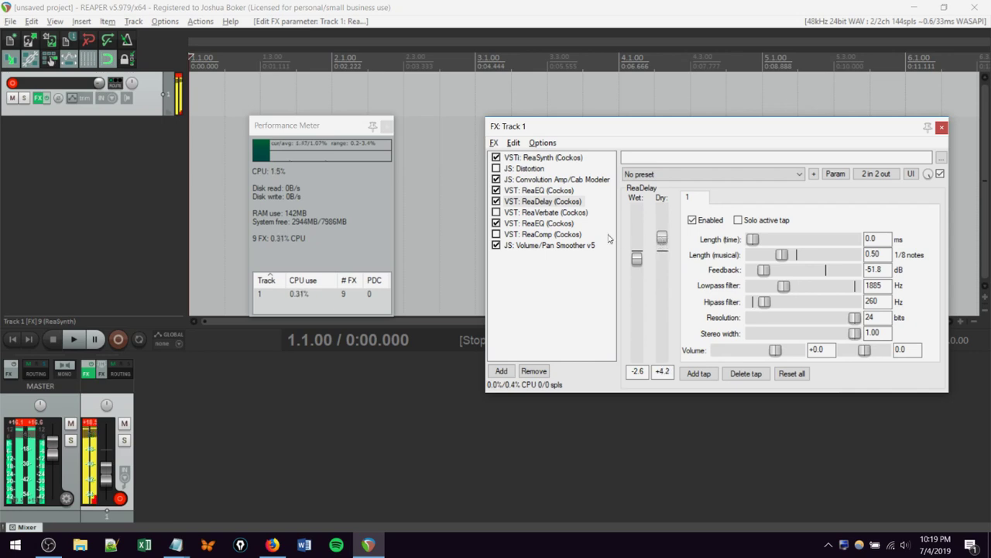
In the second ReaEQ on Track 1, set band 2 to a 7.2 dB gain at 2793.7 Hz.
click(519, 191)
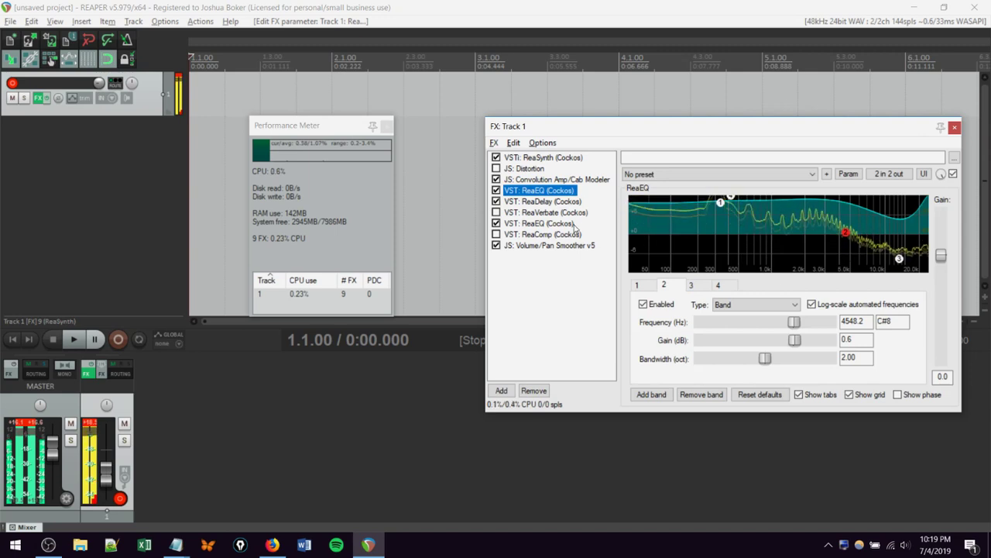
key(Down)
key(Down)
key(Down)
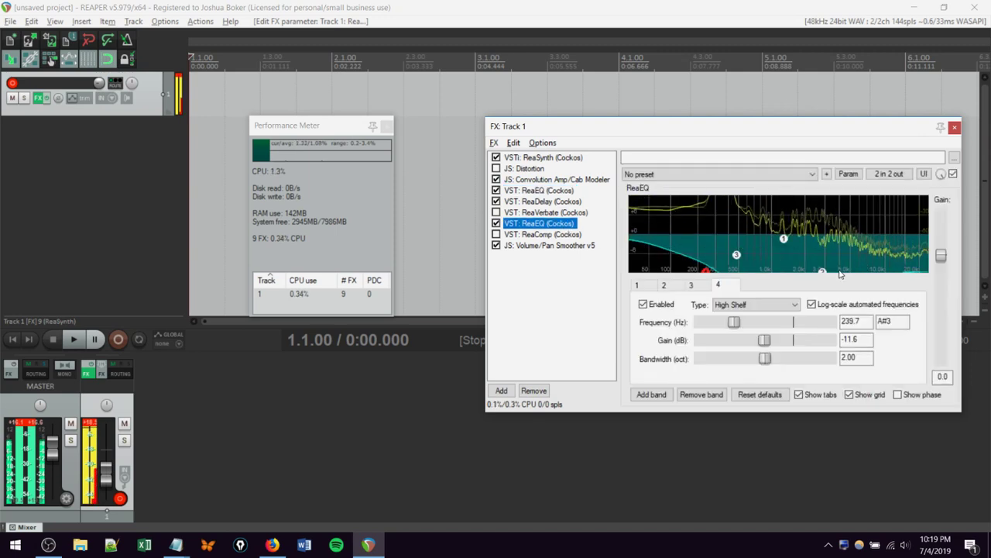
click(822, 272)
drag(822, 272, 822, 210)
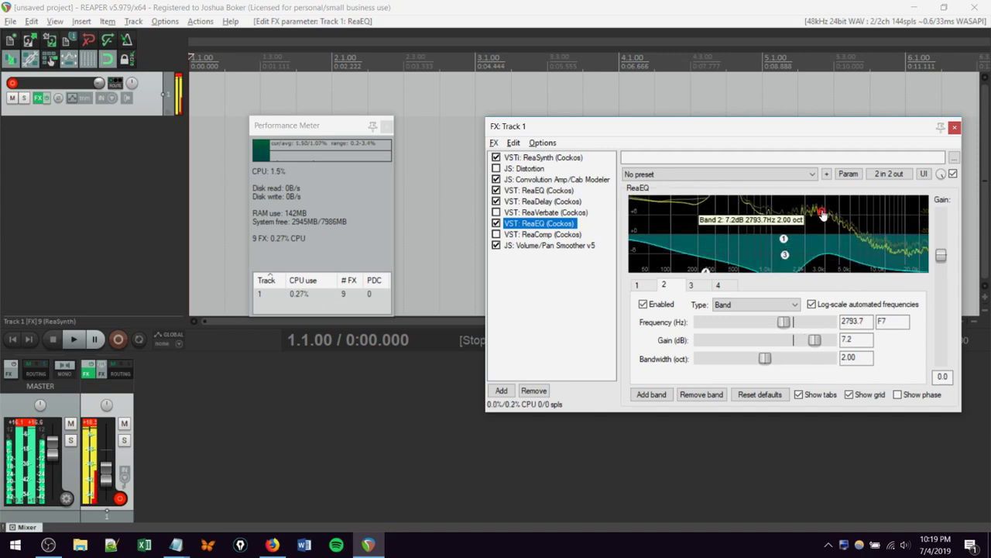
Set the second ReaEQ's low shelf band 1 to 13.0 dB at 12610.4 Hz and high shelf band 4 to -11.4 dB at 290.7 Hz.
drag(784, 244, 897, 201)
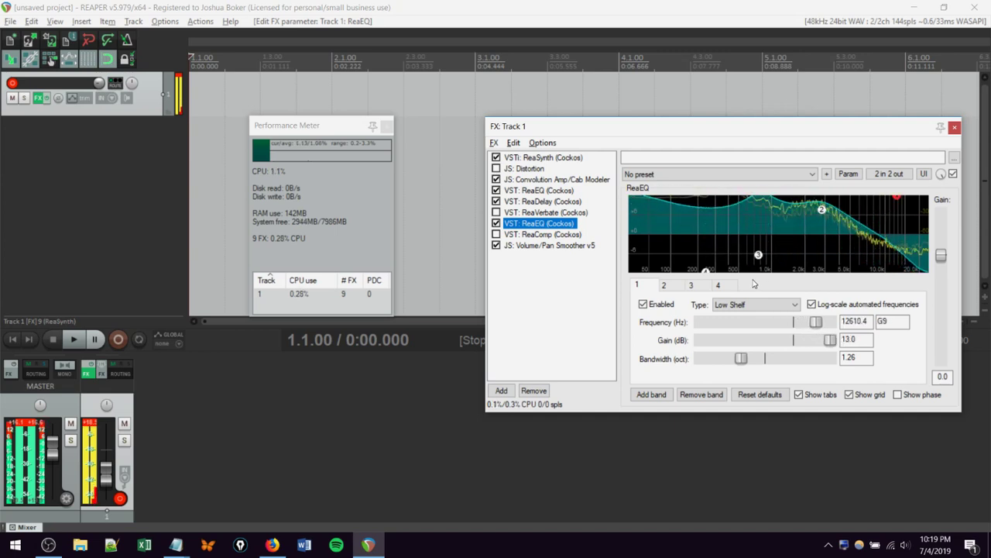
mouse_move(706, 273)
mouse_down()
mouse_move(741, 260)
mouse_move(683, 266)
mouse_move(713, 270)
mouse_up()
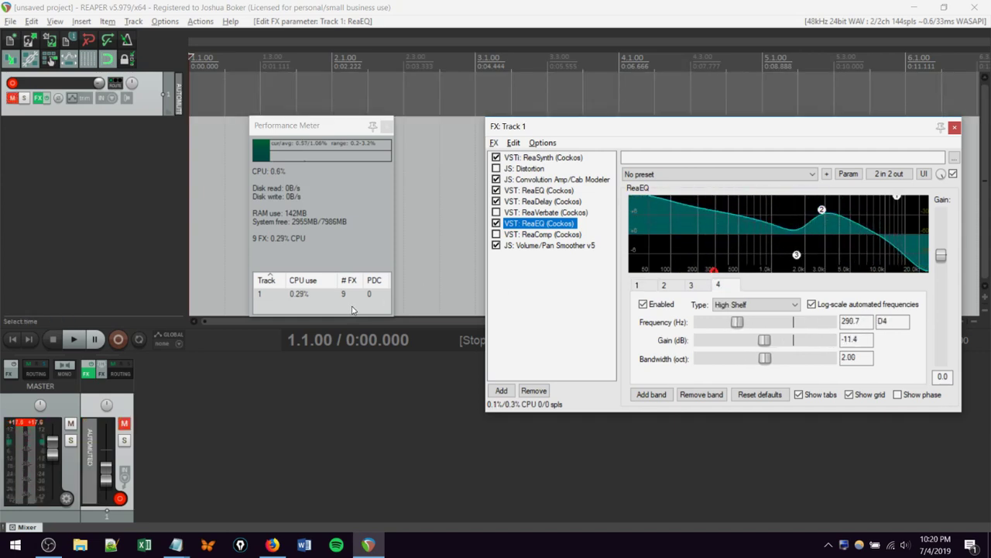
Open a blank Notepad document and write "well darn :)" on the first line.
key(super+r)
text(notepad)
key(Return)
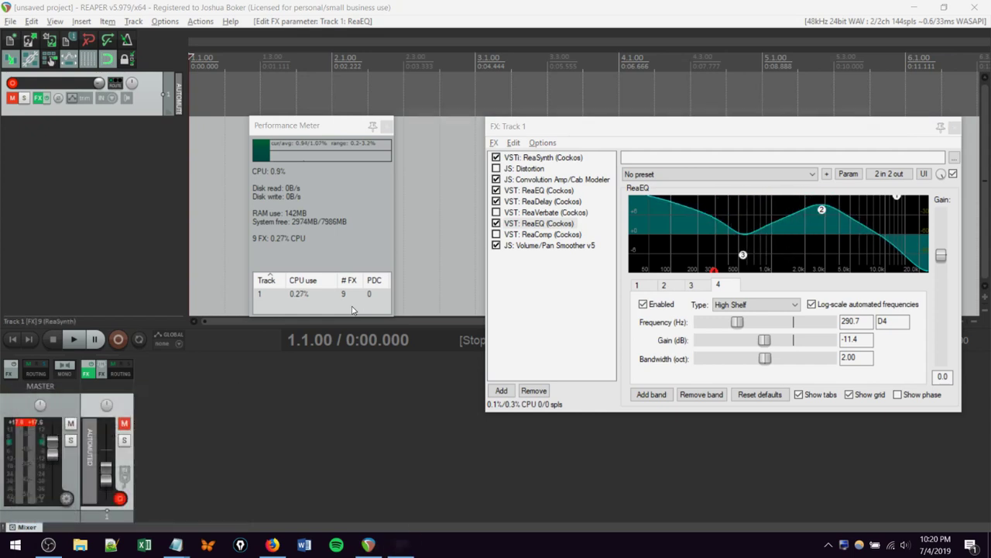
text(well darn :))
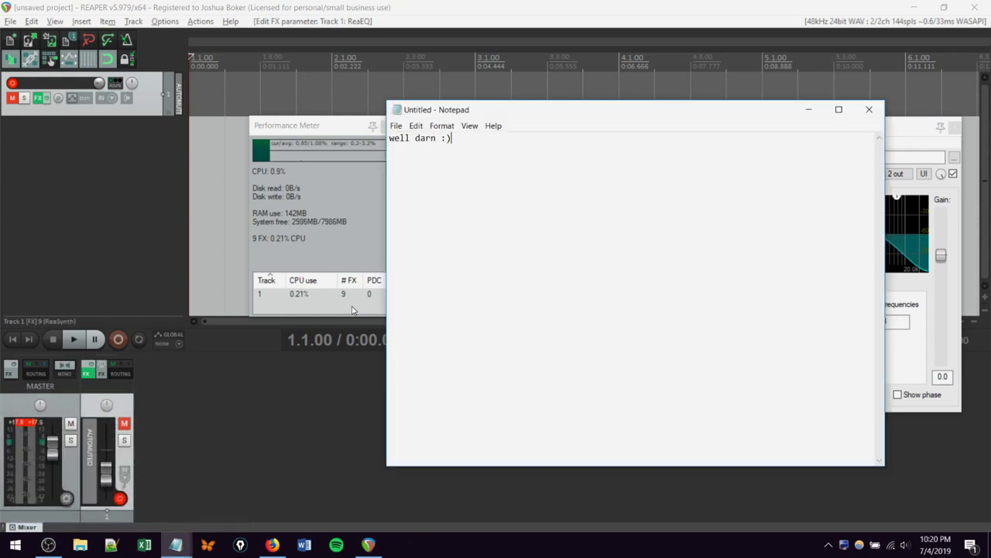
Add a second line to the note reading "think that's enough for now", correcting the mistyped characters.
key(Return)
text(think th)
text(at's e0u)
text(nough)
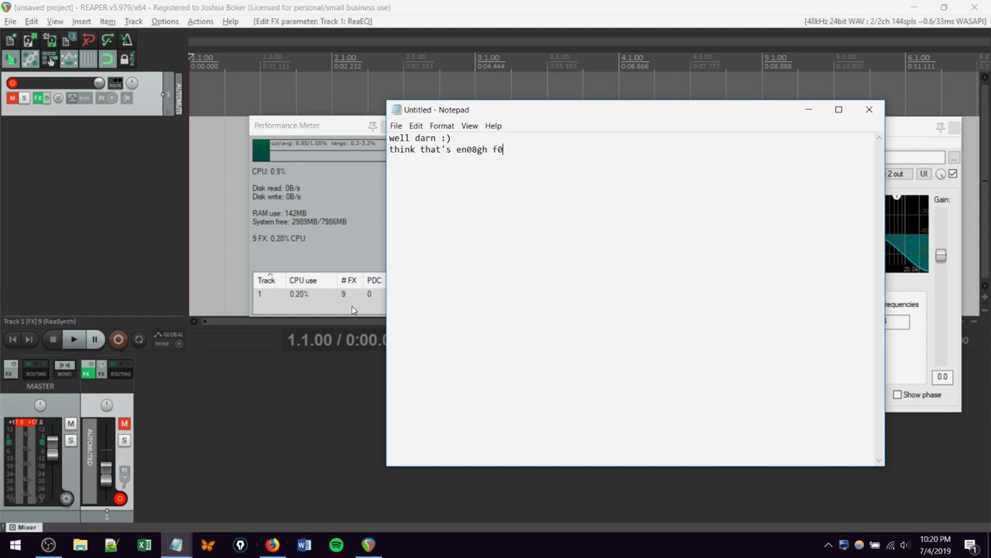
key(ctrl+shift+Left)
key(ctrl+shift+Left)
key(ctrl+shift+Left)
key(ctrl+shift+Right)
key(shift+Right)
text(j)
key(BackSpace)
text(ju)
key(BackSpace)
key(BackSpace)
text(n)
Add the lines "i can't type" and "evidence presented above..." below the existing text in the note.
key(Return)
text(i can'ttype)
key(Left)
key(Left)
key(Left)
key(Return)
text(evidence prese)
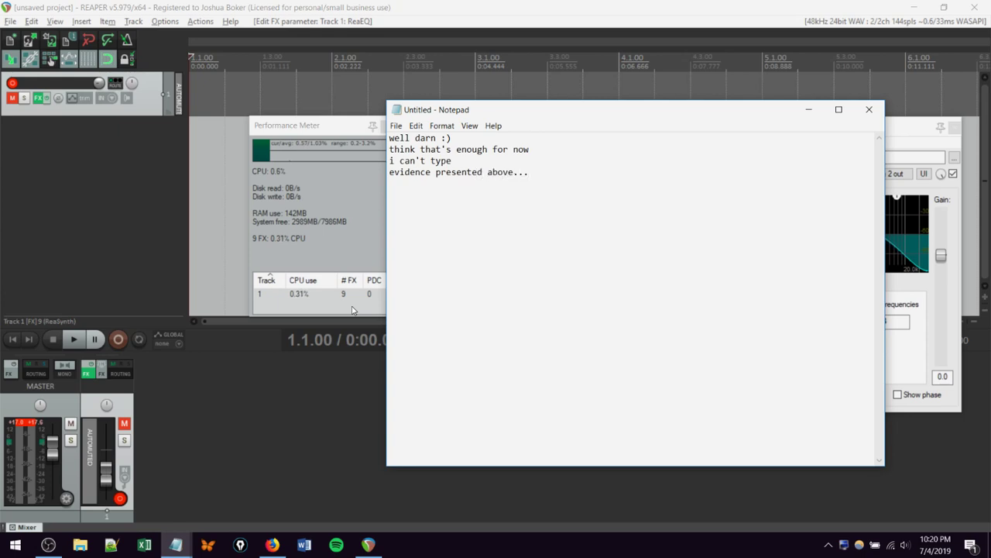
Leave a blank line in the note and write the closing line "peace be with you".
key(Return)
key(Return)
text(peace be with you)
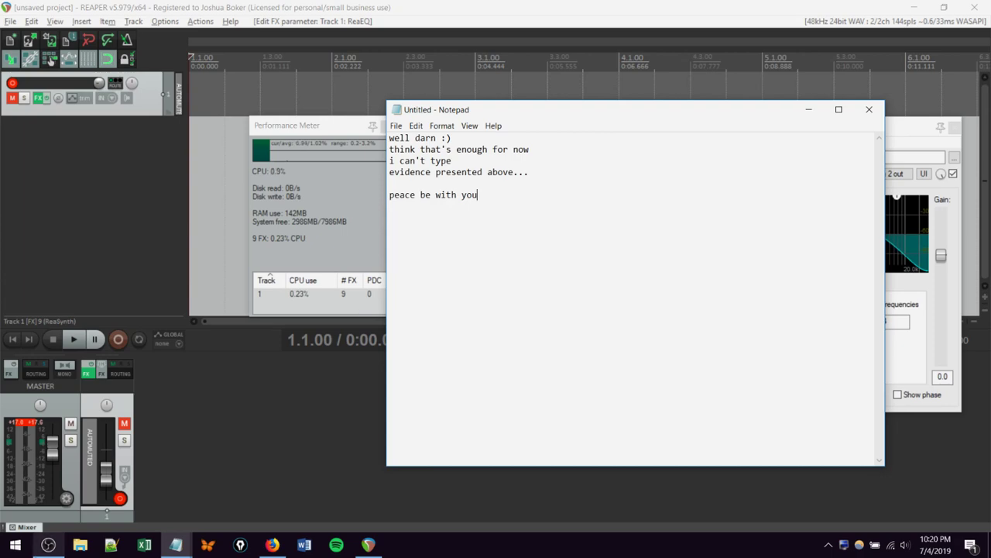
Switch to the OBS window.
mouse_move(27, 527)
click(54, 484)
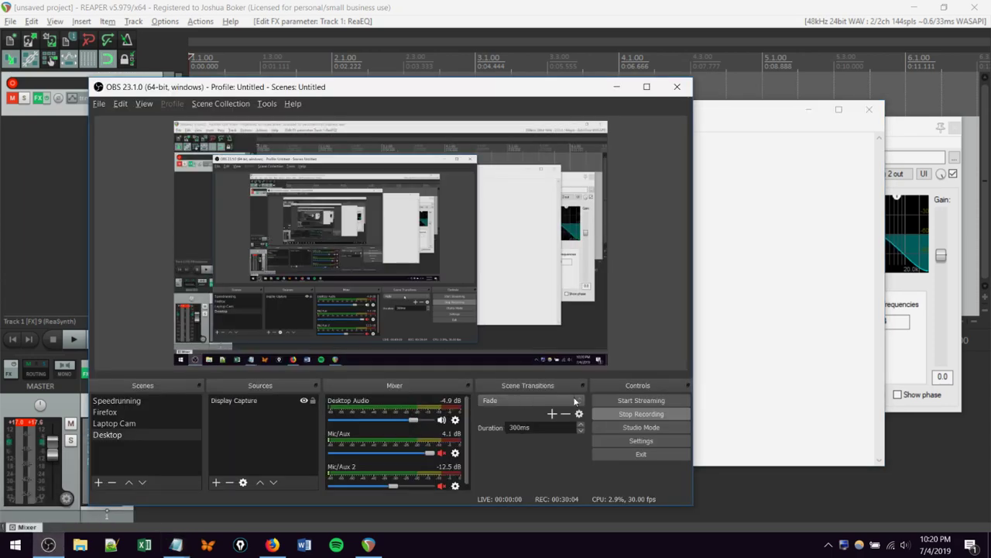